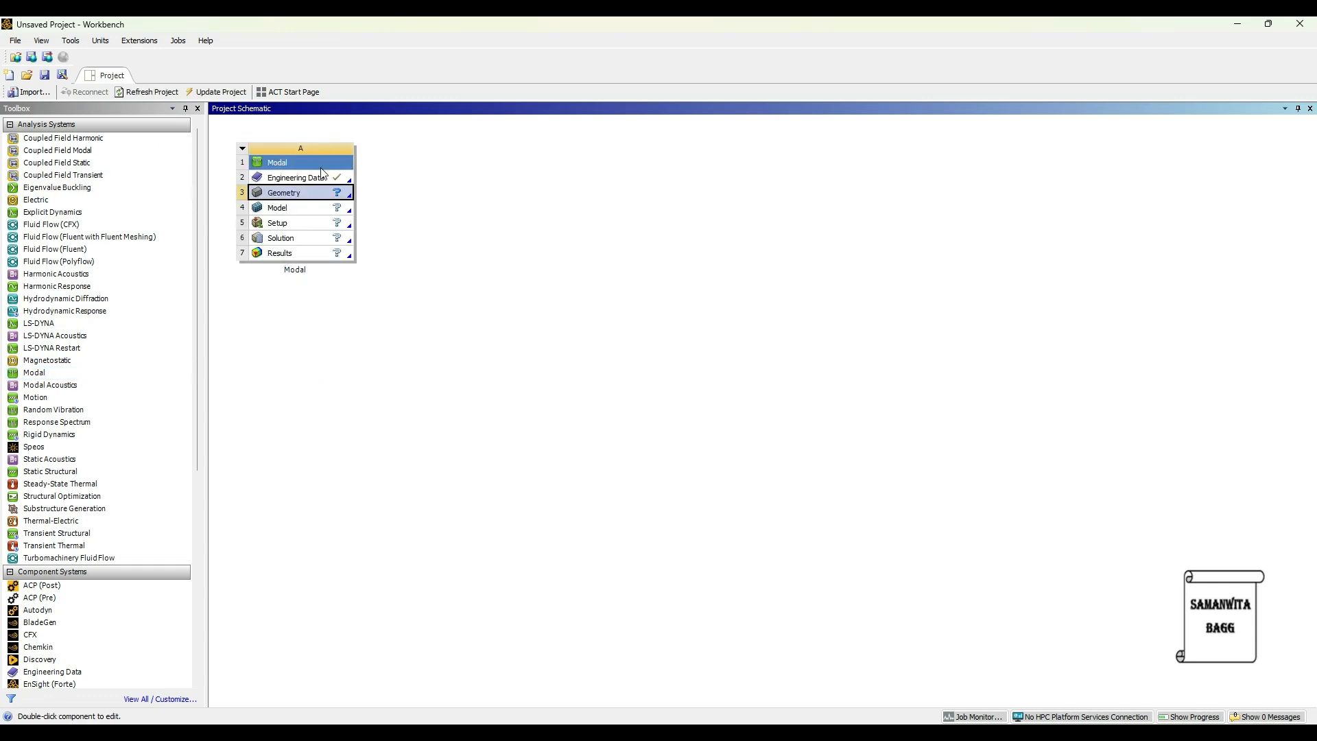
Open the Modal system's Engineering Data and add a new material named CPVC.
double_click(291, 177)
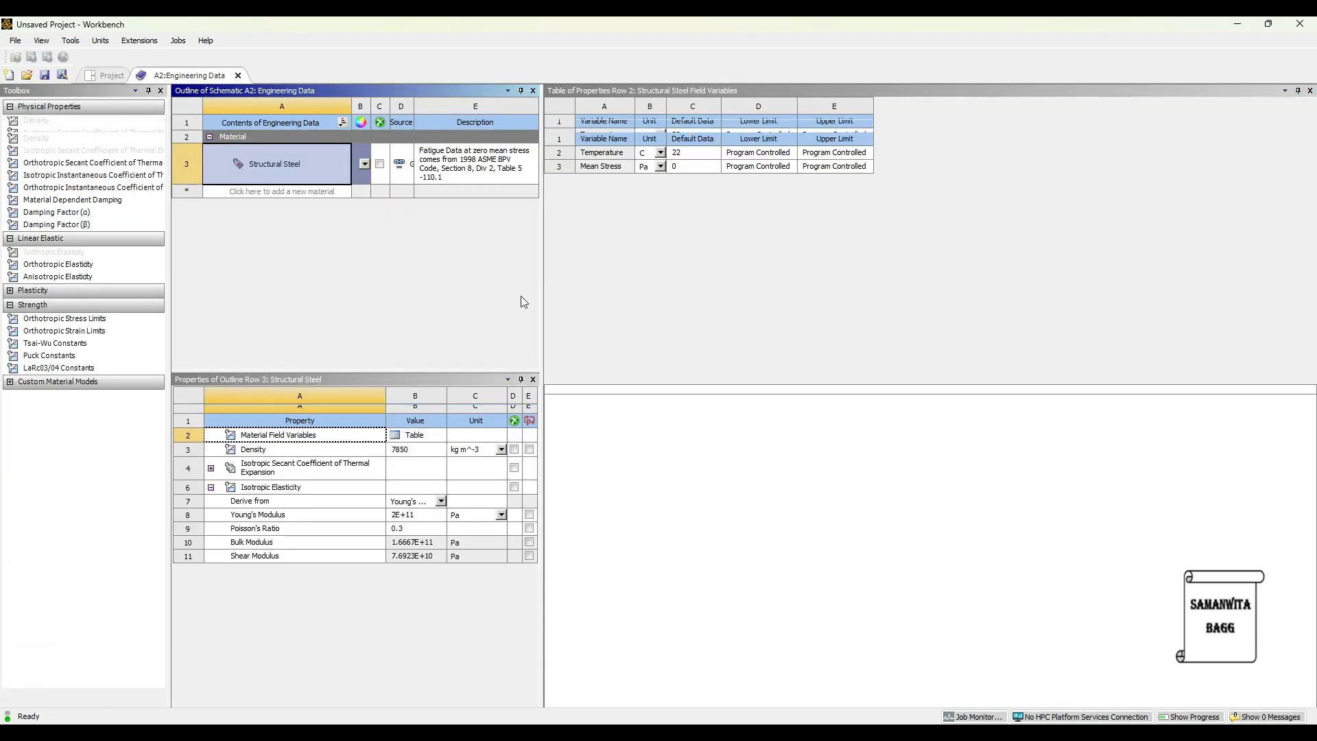
left_click(261, 211)
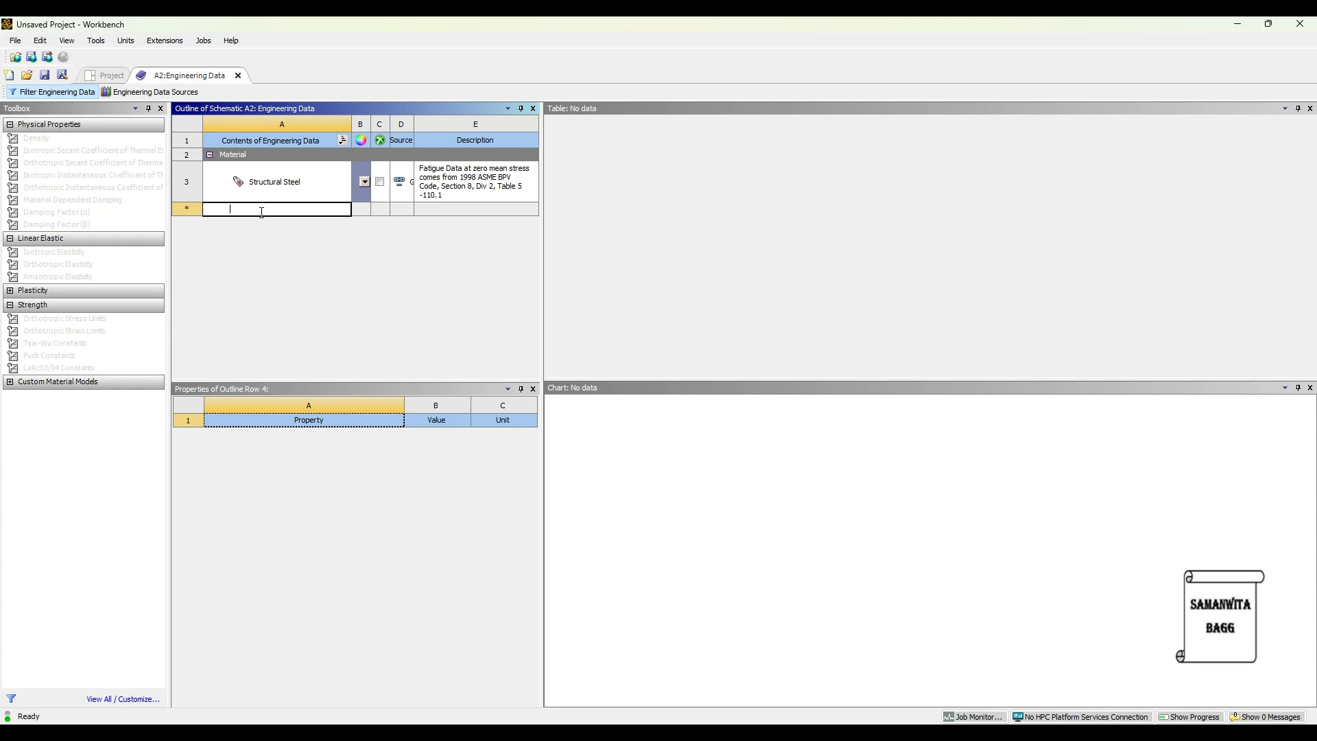
type("CPVC")
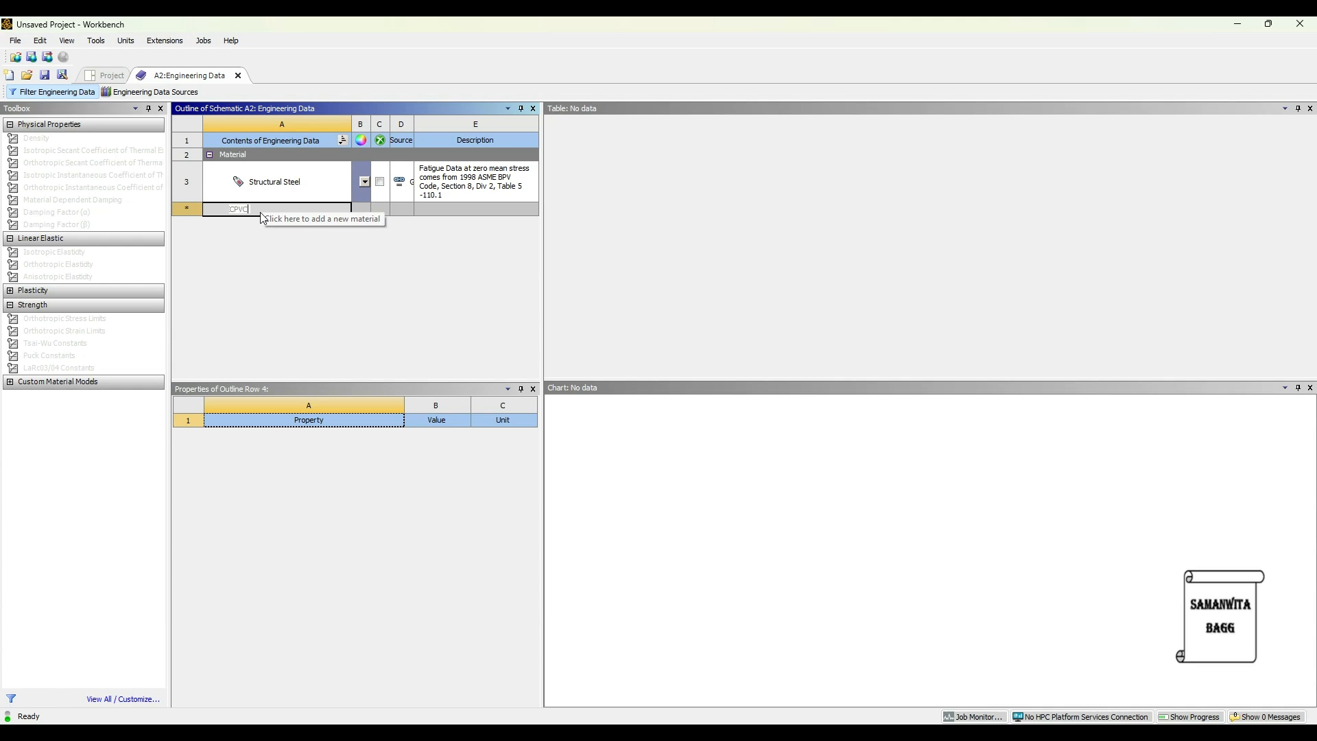
key("Return")
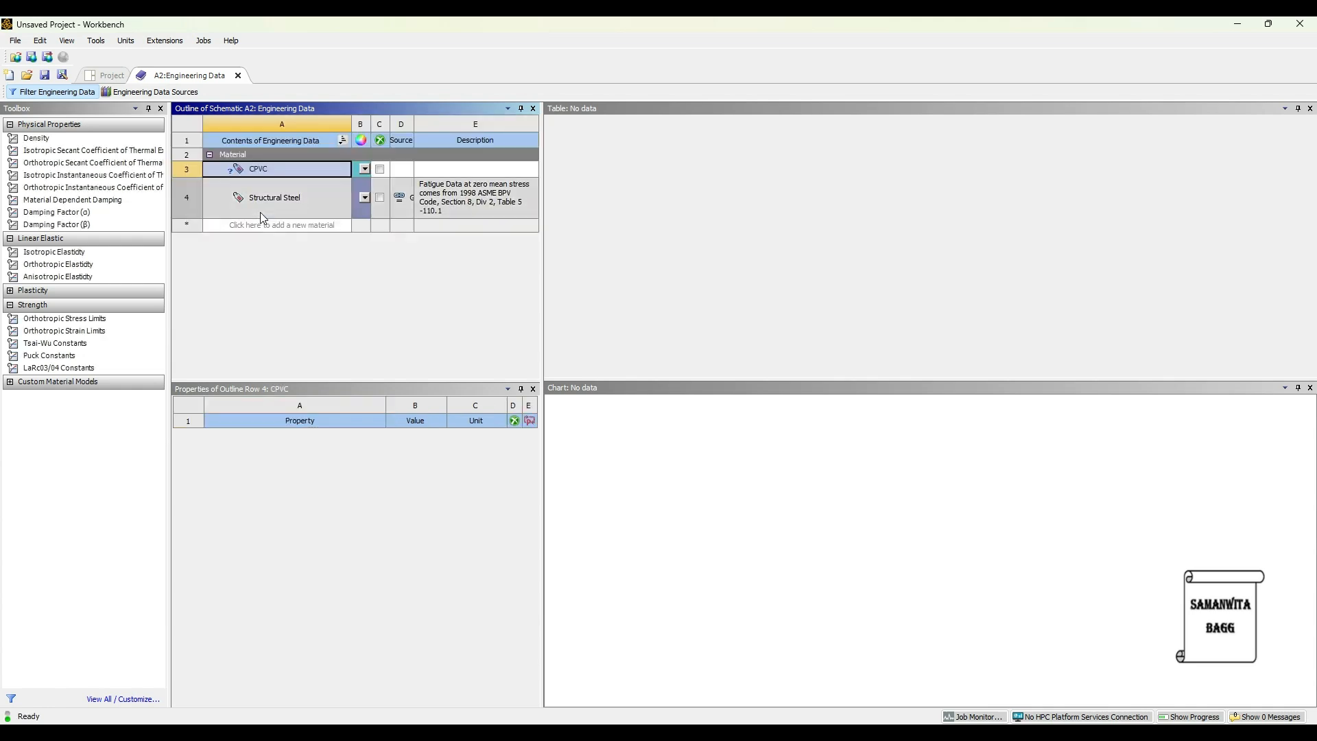
Add a Density property to CPVC and set it to 1650 kg m^-3.
double_click(36, 138)
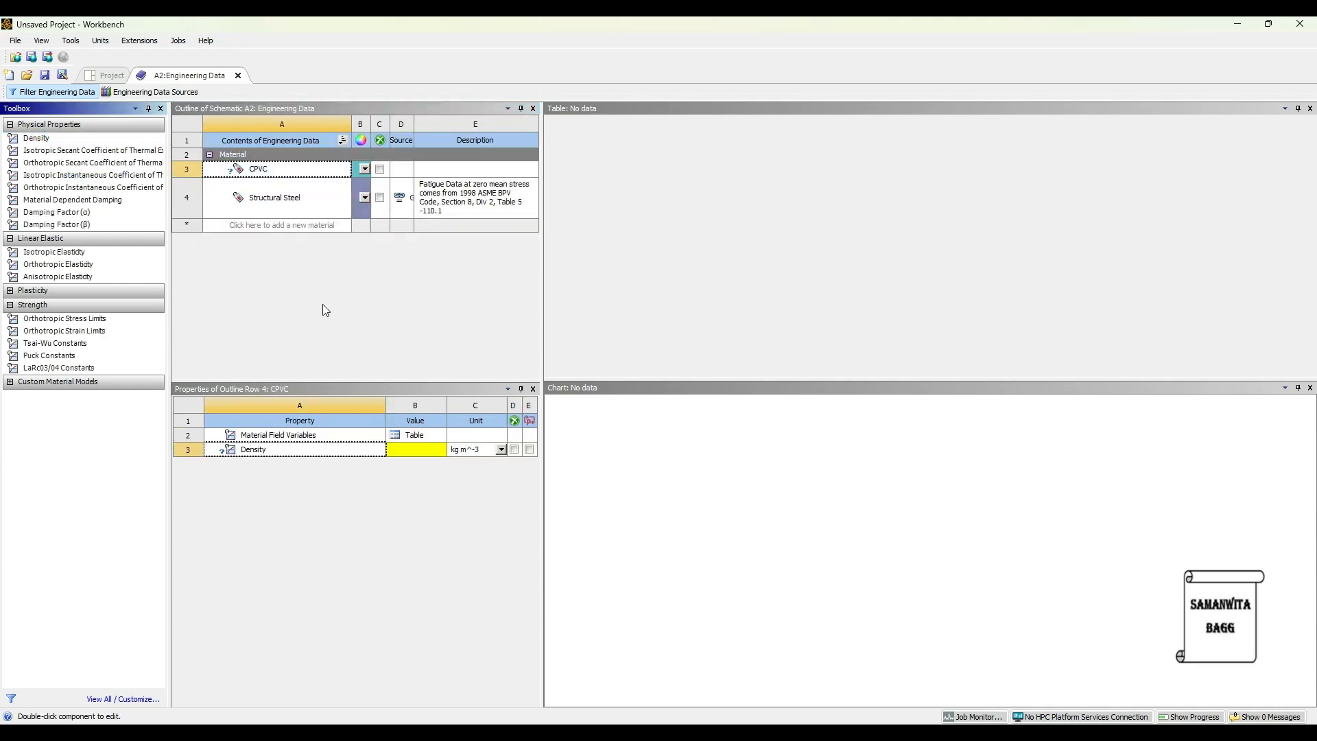
left_click(402, 451)
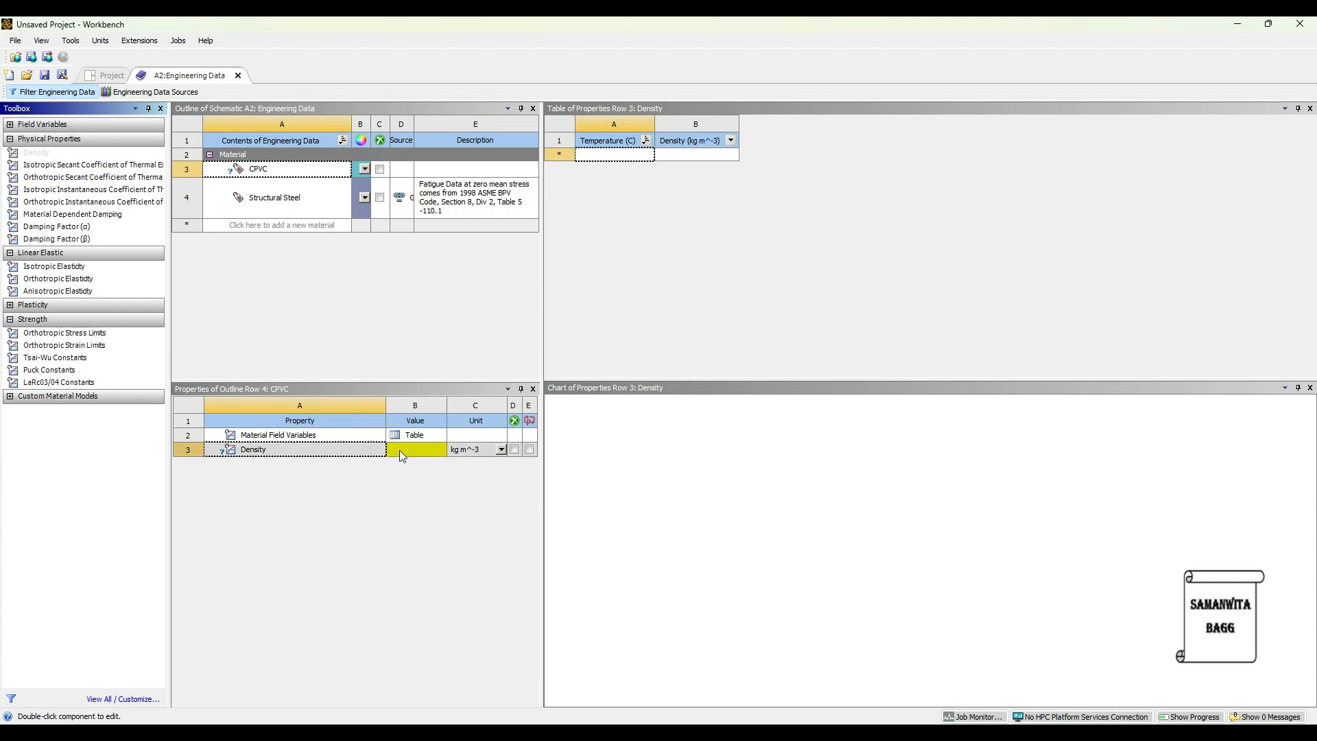
type("156")
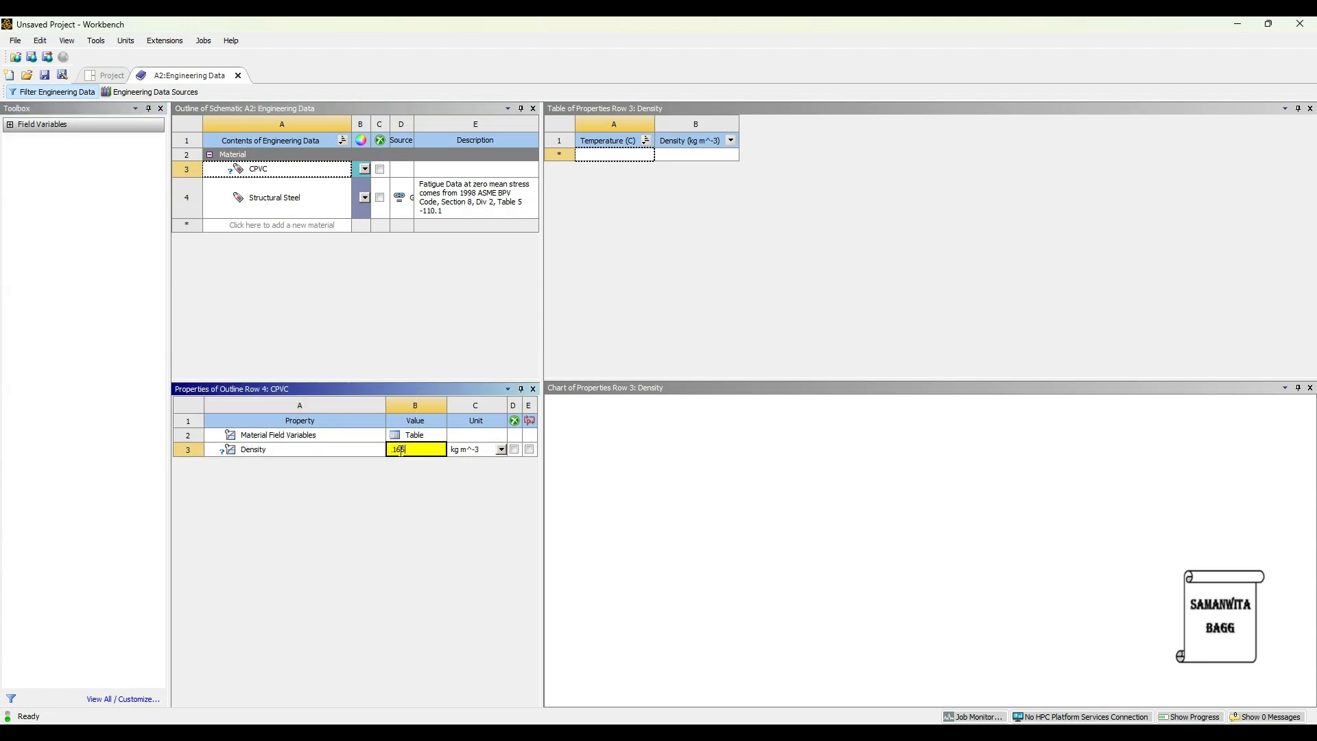
type("0")
key("Return")
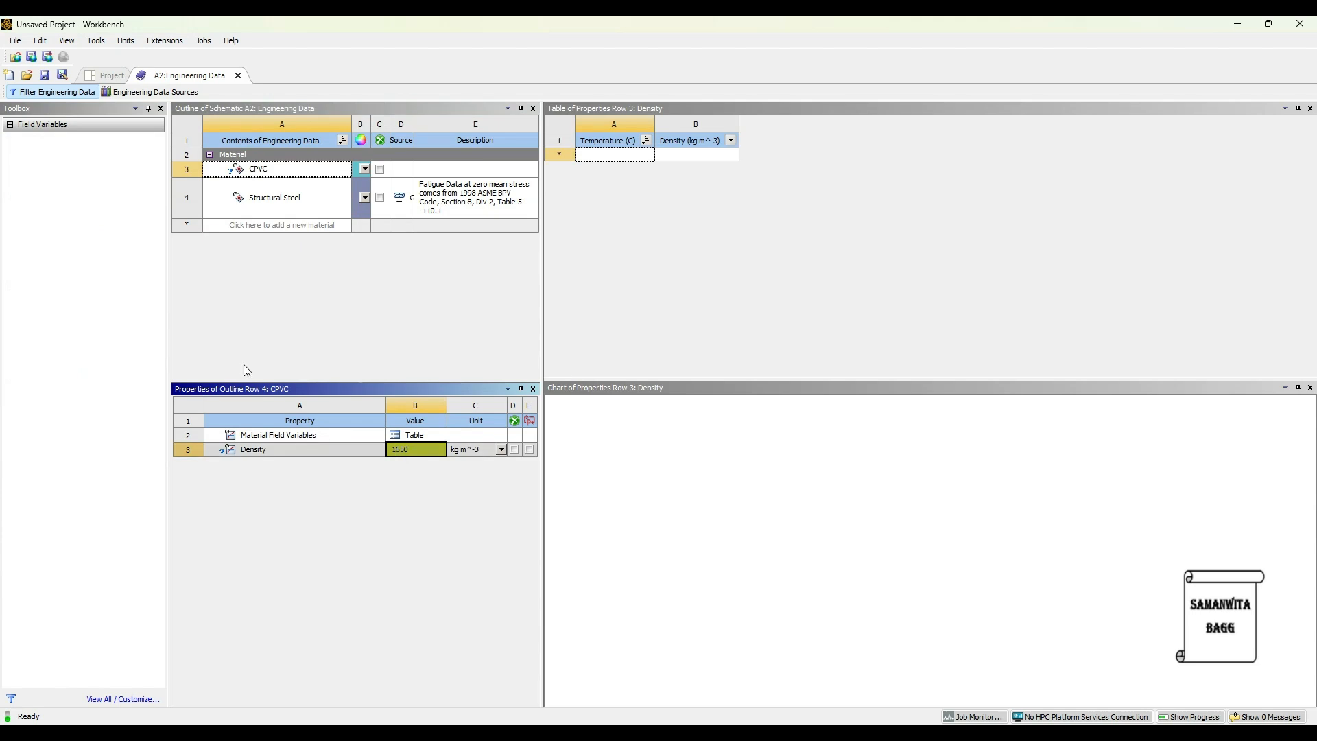
Add Isotropic Elasticity to CPVC with a Young's Modulus of 3.1E+09 Pa and a Poisson's Ratio of 0.386.
left_click(267, 170)
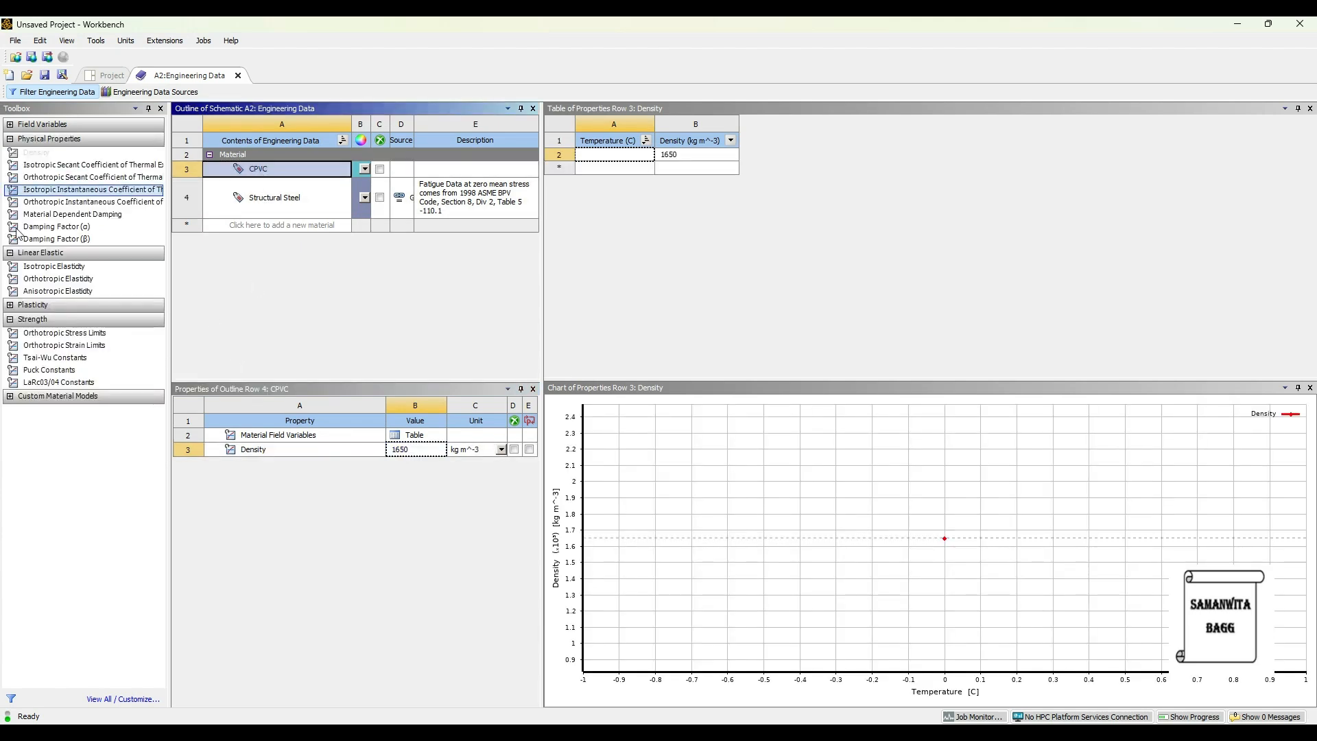
double_click(52, 270)
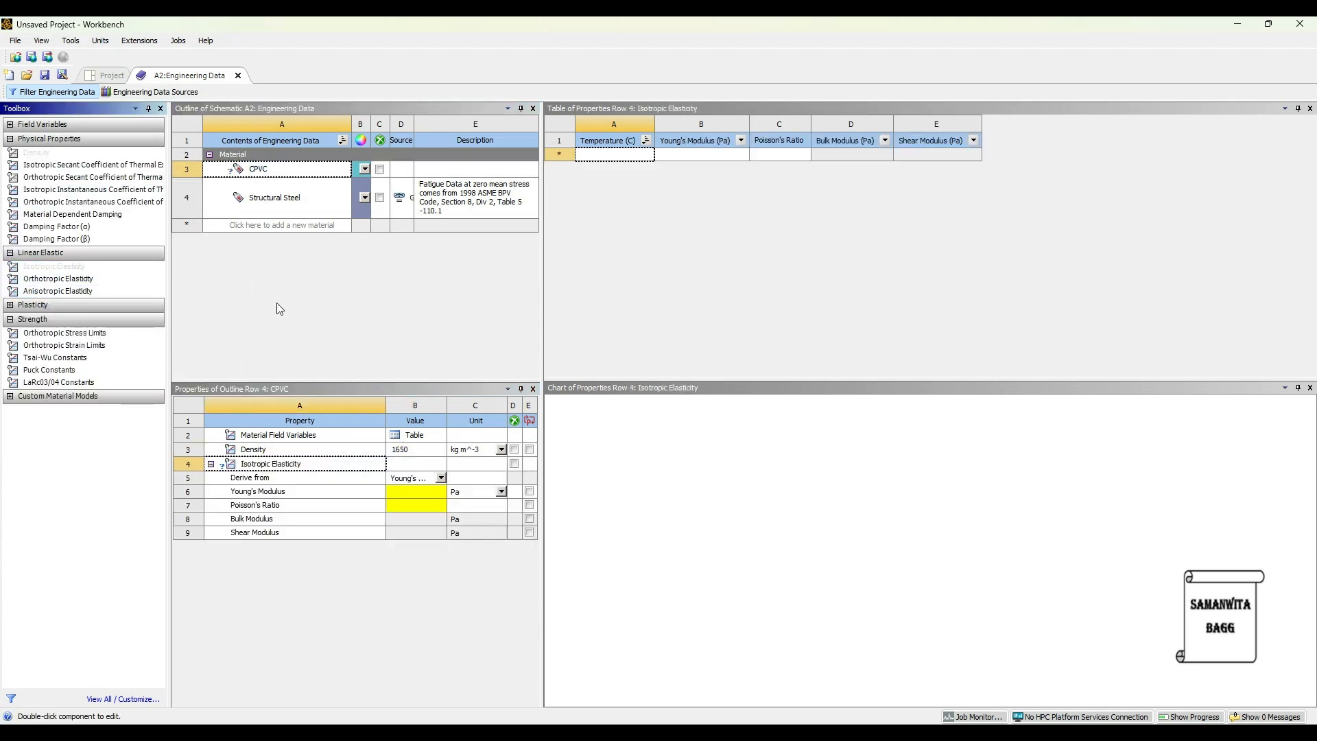
left_click(397, 491)
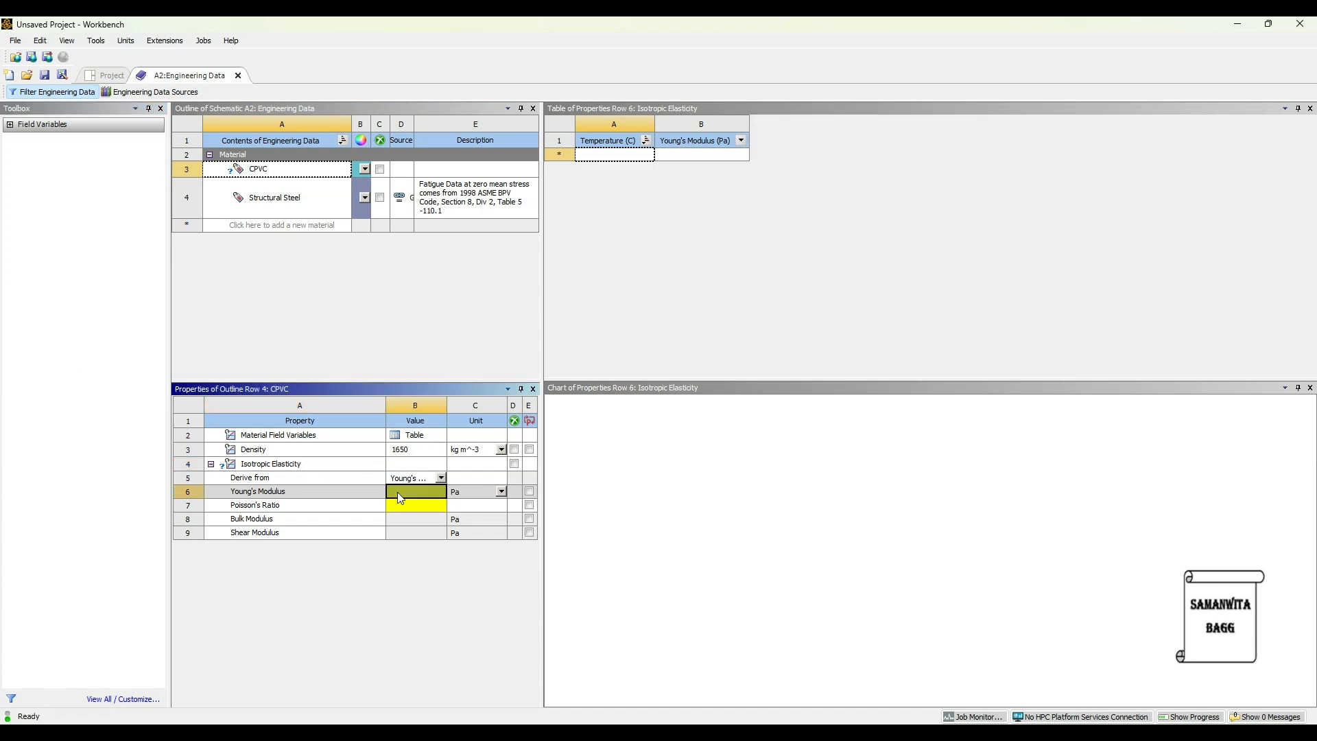
type("3.1")
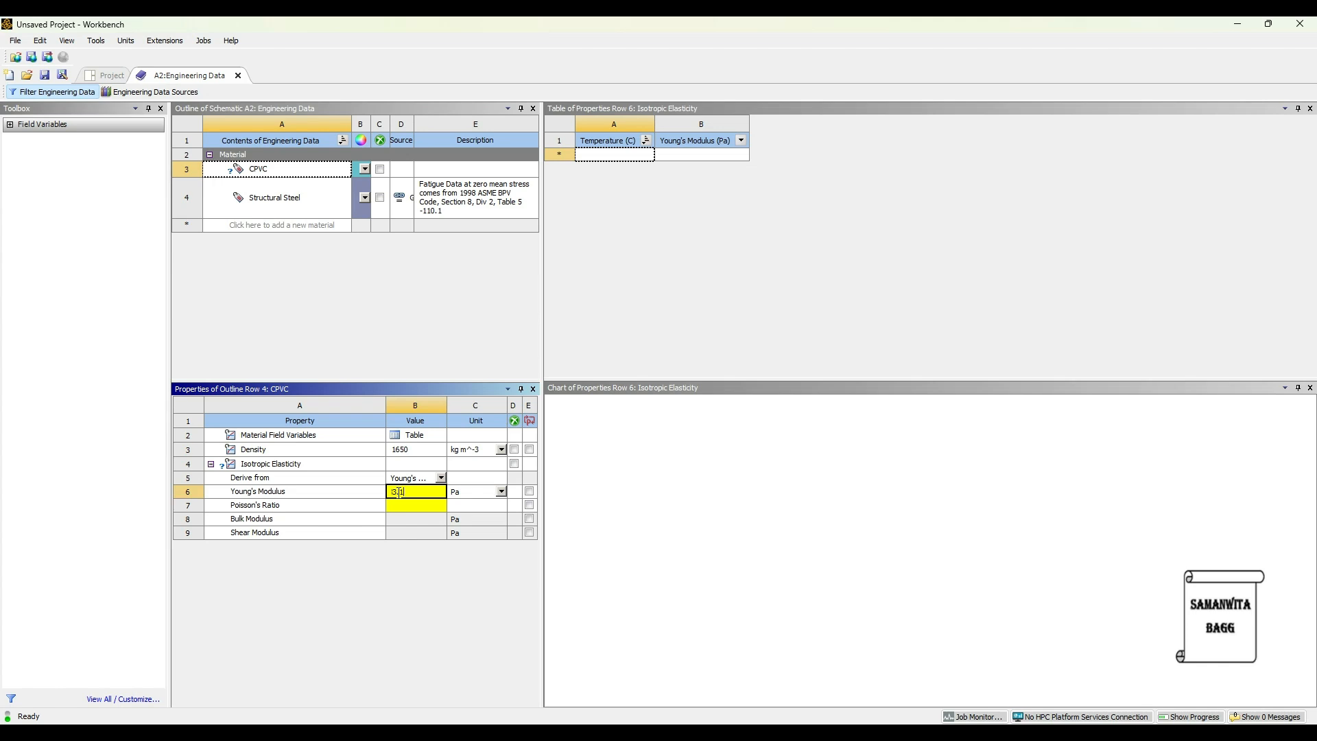
type("e9")
left_click(433, 508)
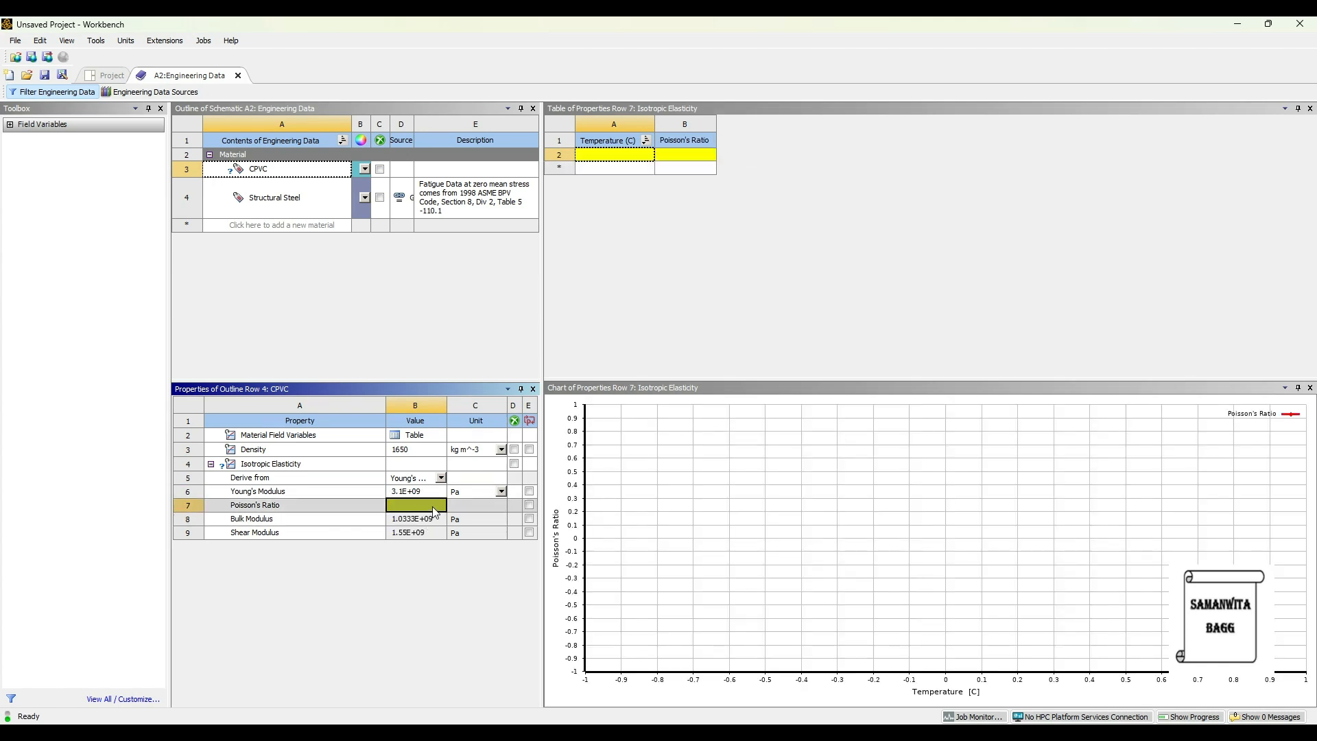
type("0.386")
key("Return")
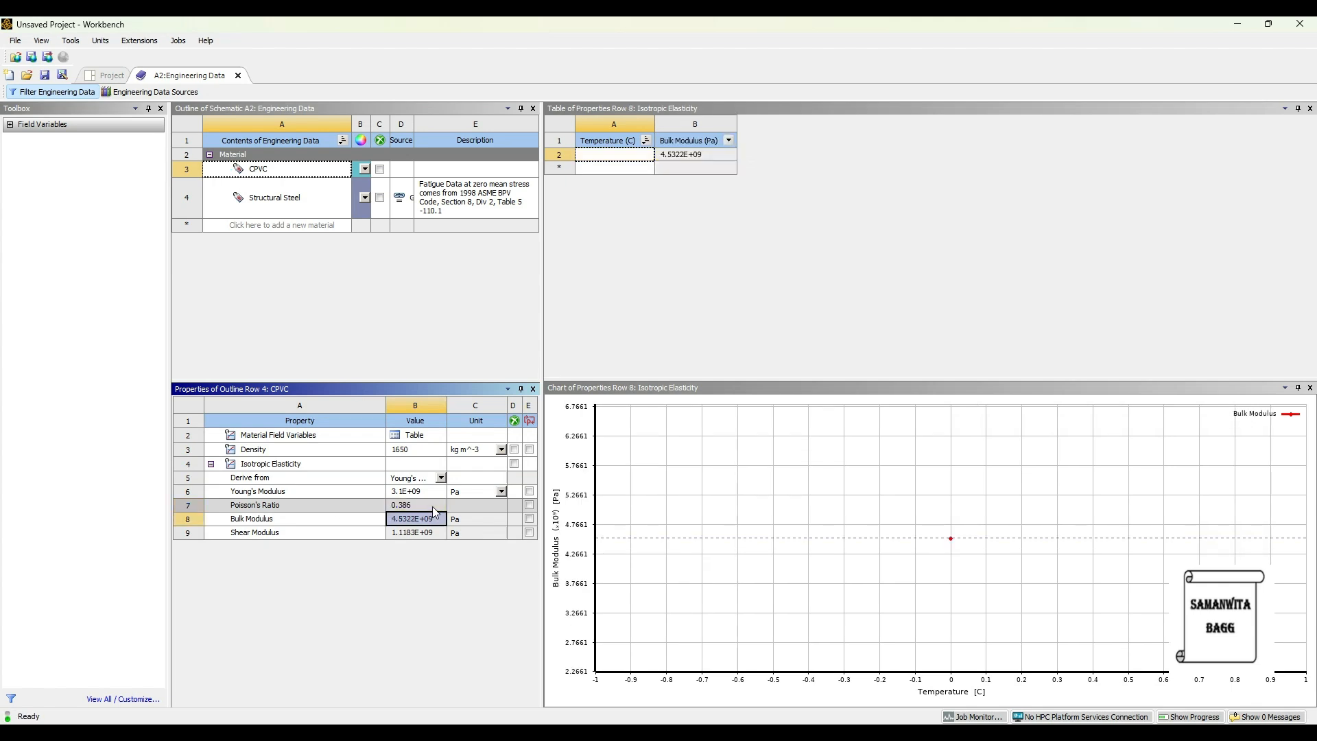
Add a new material named GI and give it a density of 7850 kg m^-3.
left_click(251, 226)
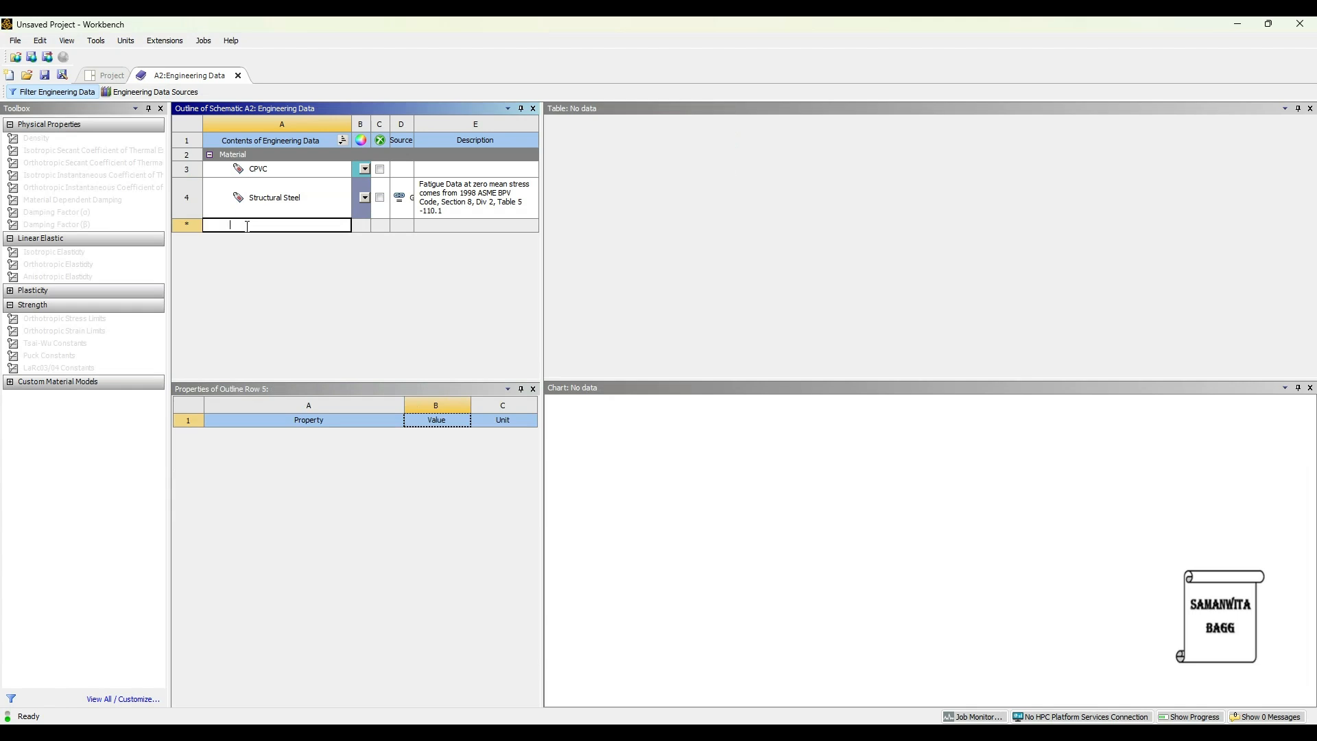
type("GI")
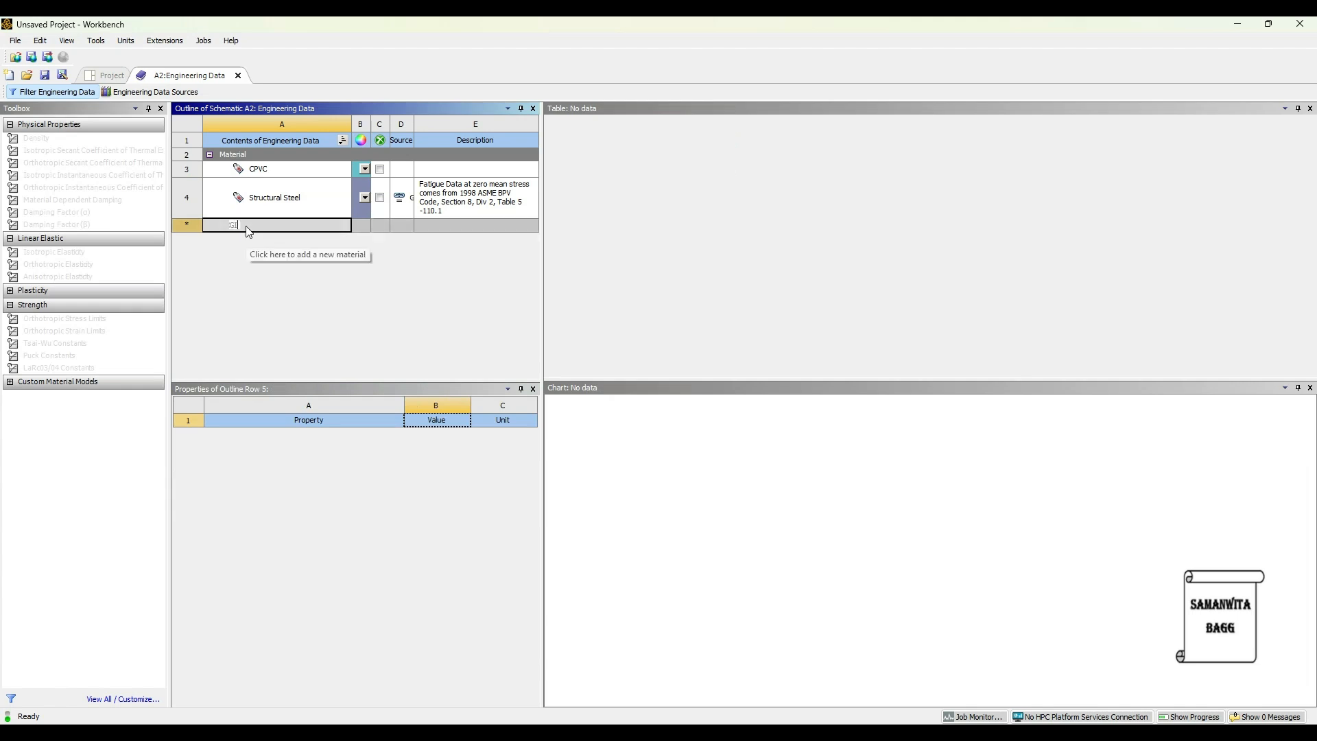
key("Return")
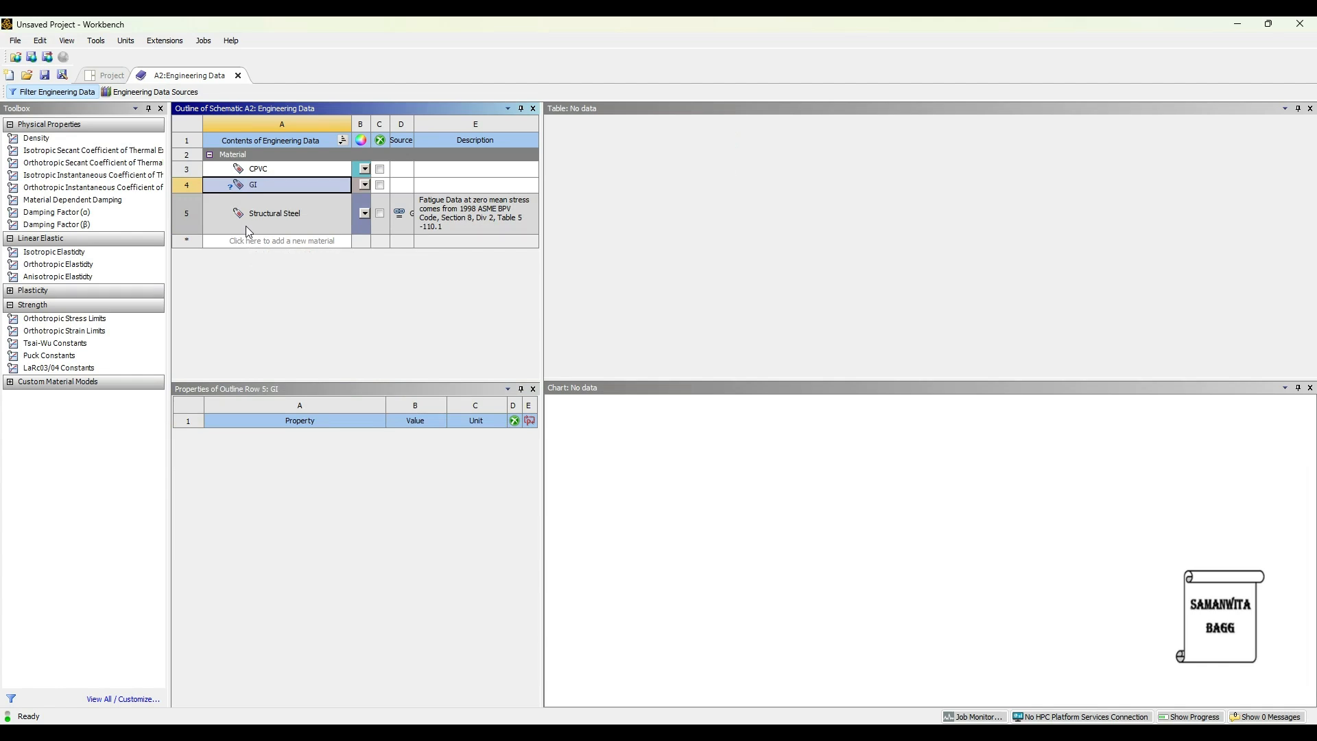
double_click(41, 138)
left_click(398, 447)
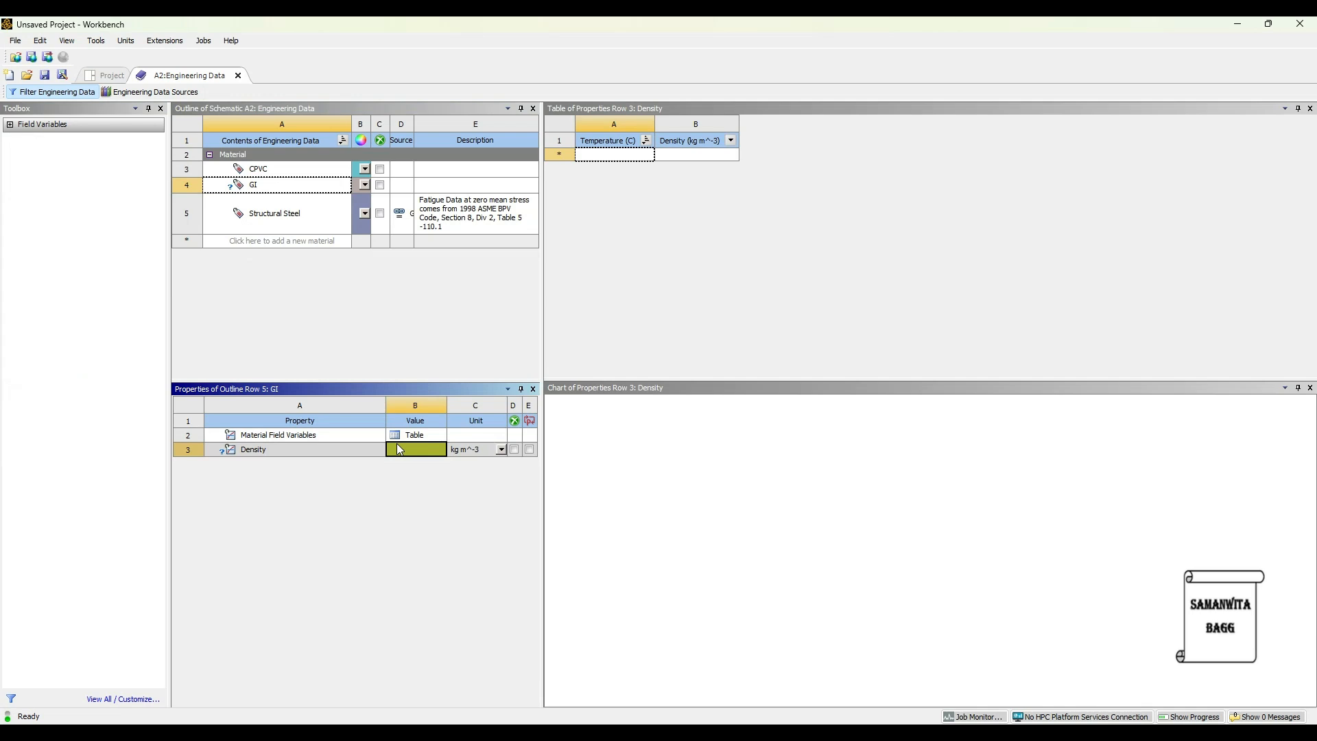
type("7850")
key("Return")
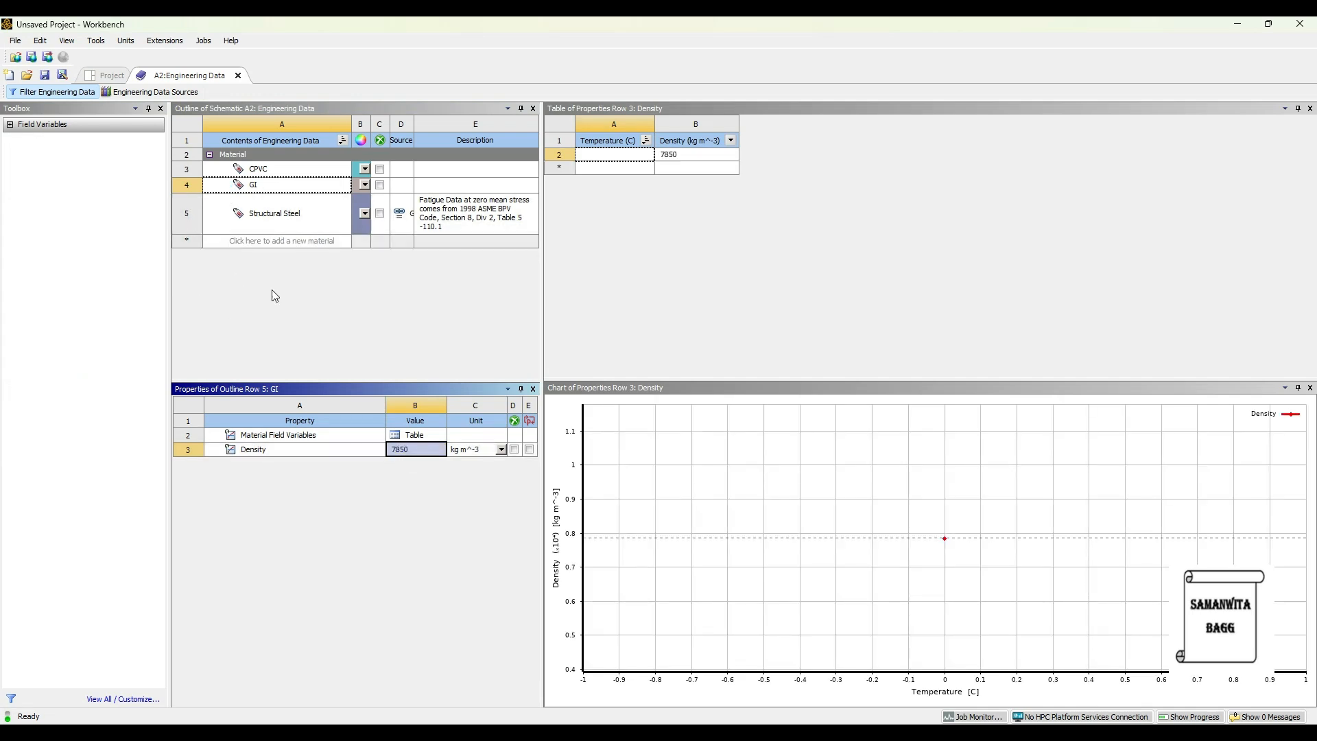
Add Isotropic Elasticity to GI with a Young's Modulus of 200e9 Pa and a Poisson's Ratio of 0.29.
left_click(274, 184)
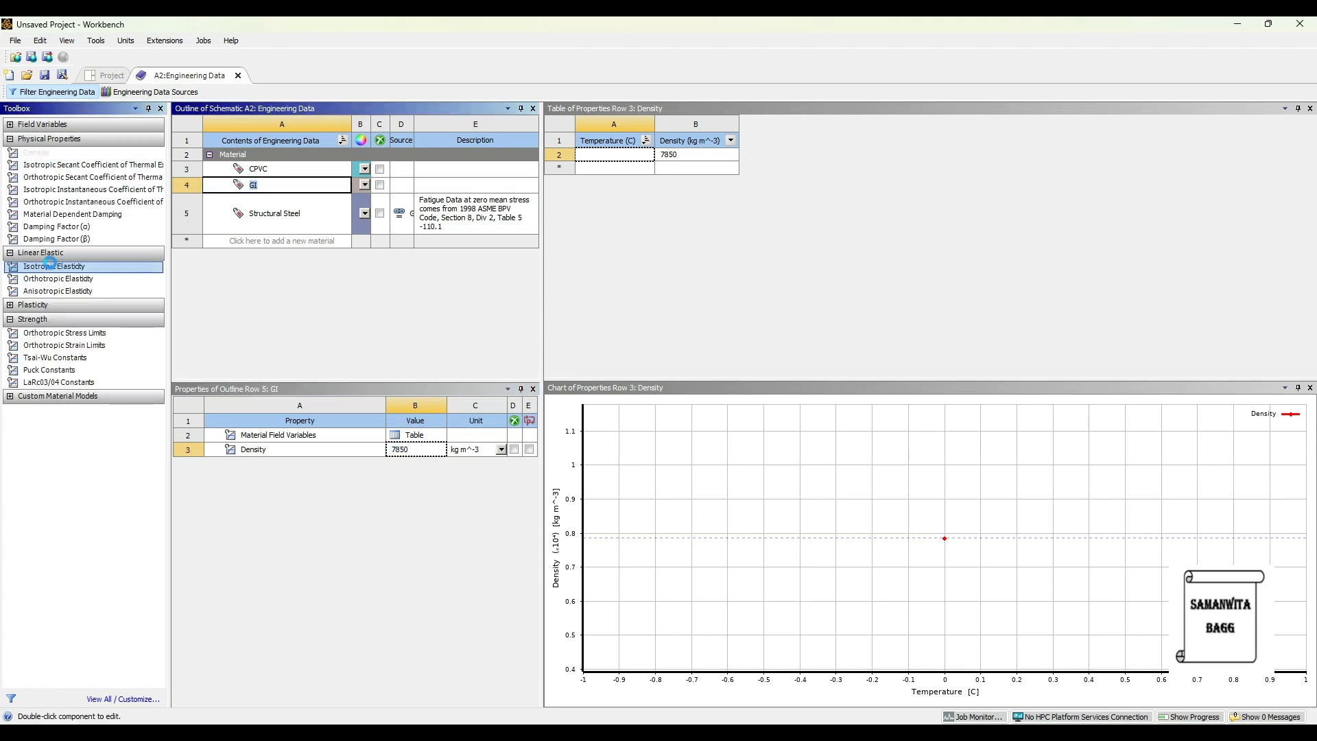
double_click(50, 265)
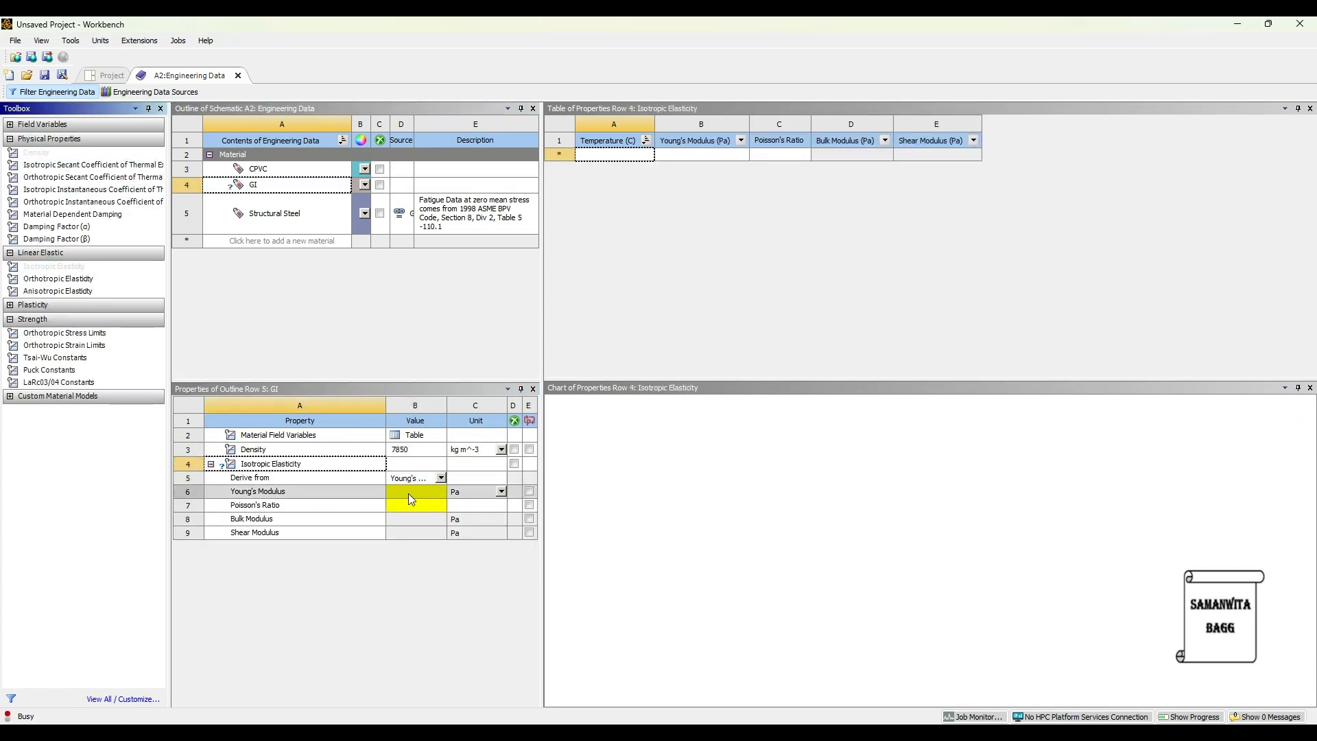
left_click(410, 492)
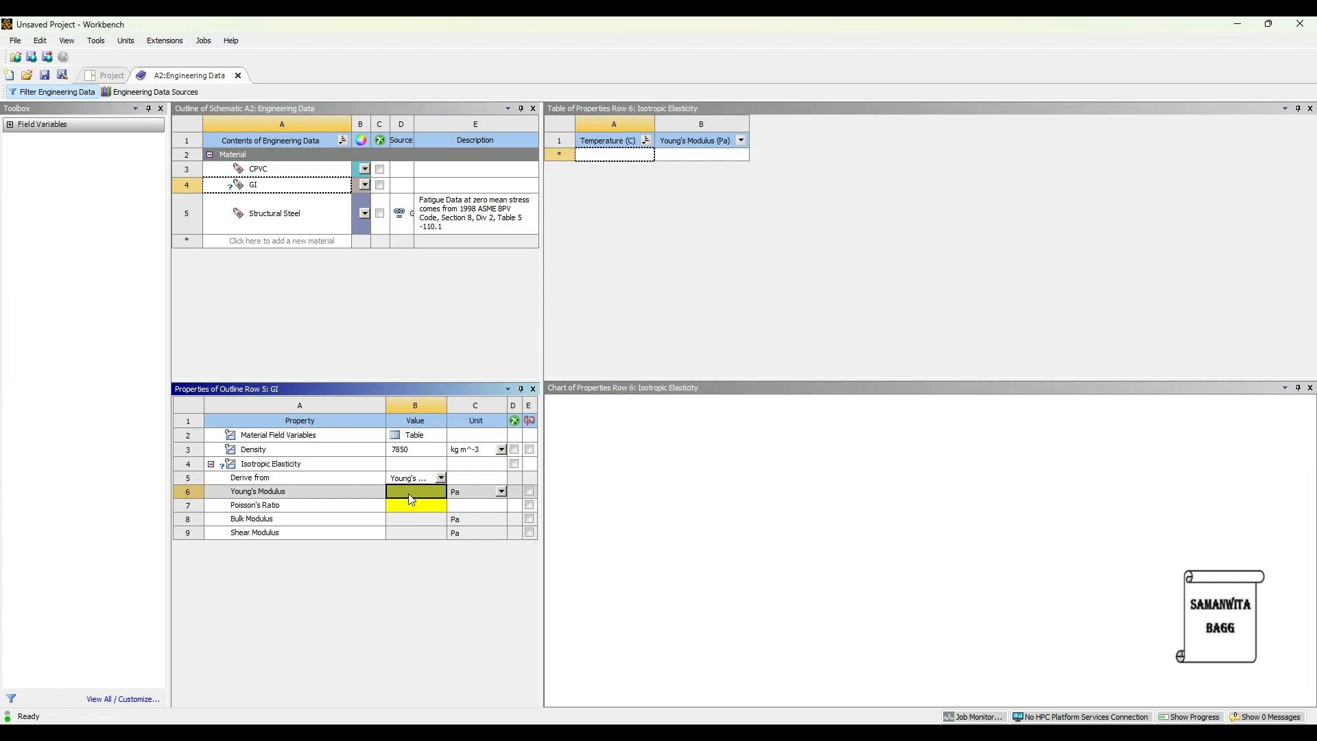
type("200e9")
key("Return")
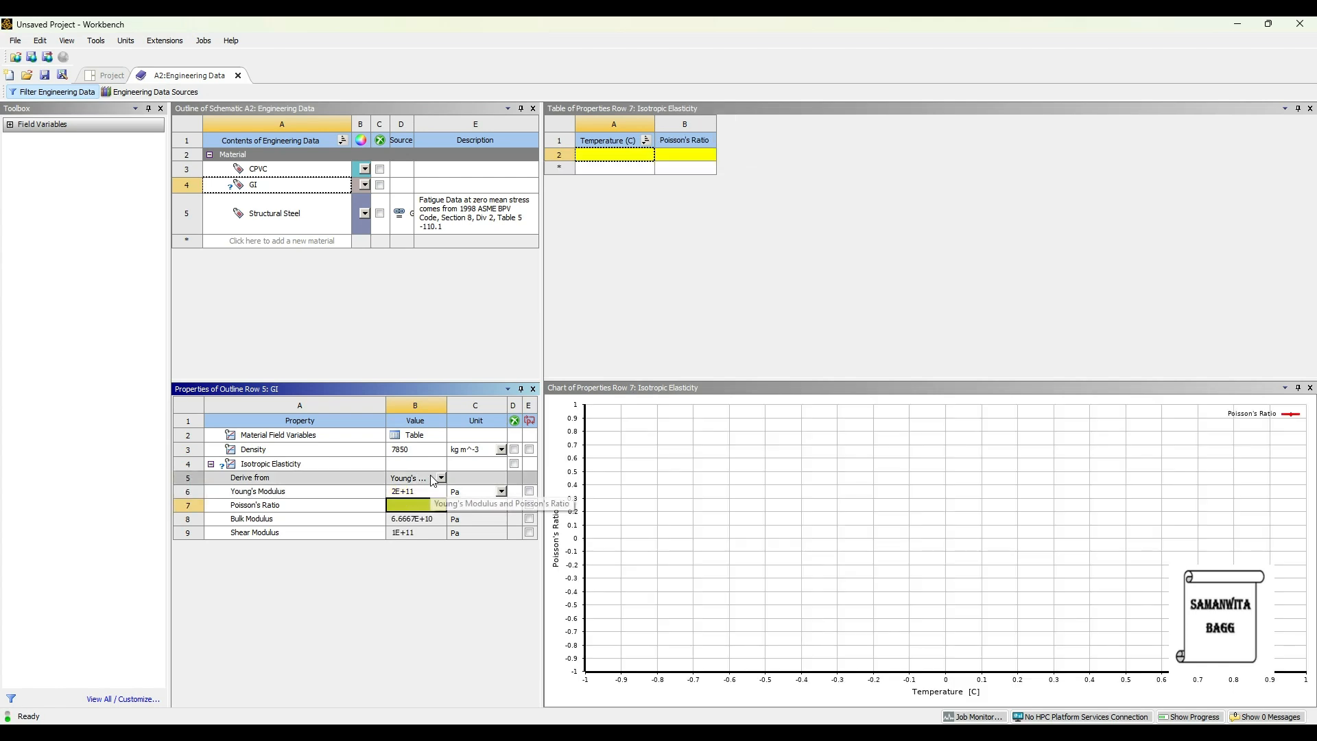
type("0.29")
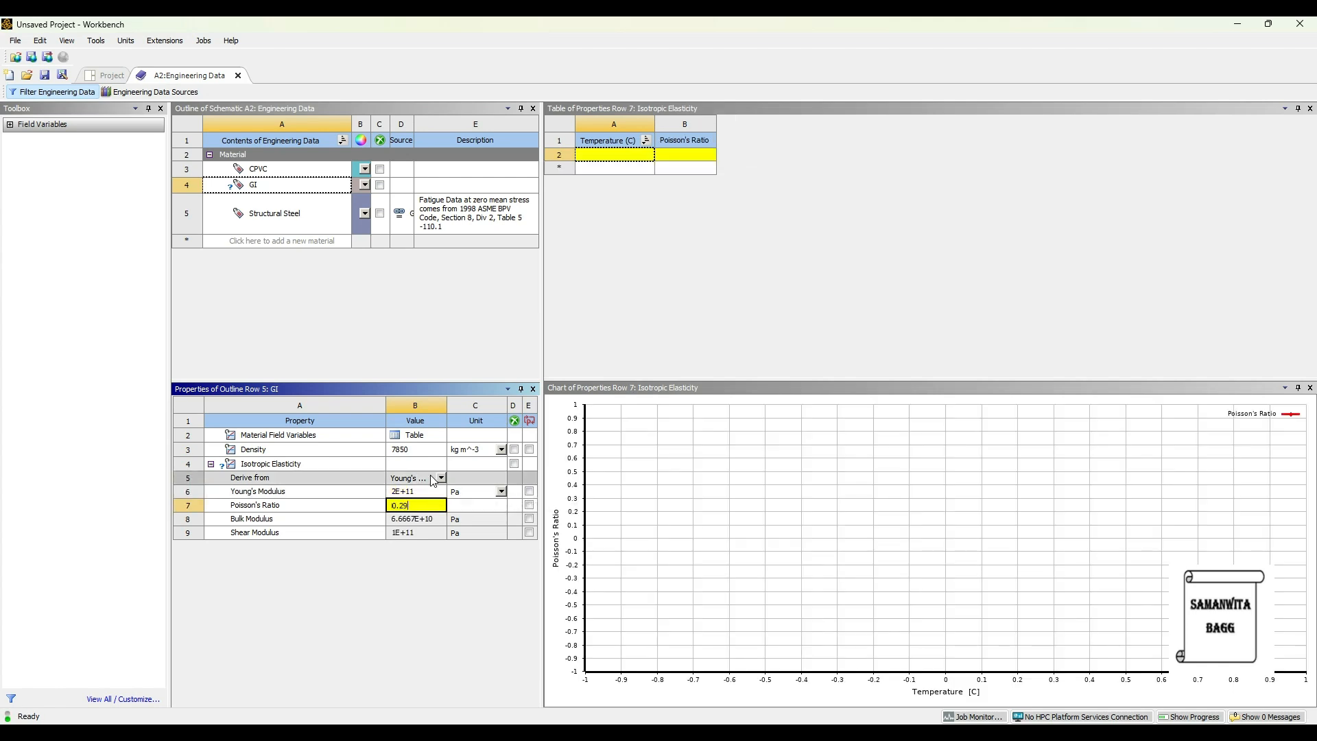
key("Return")
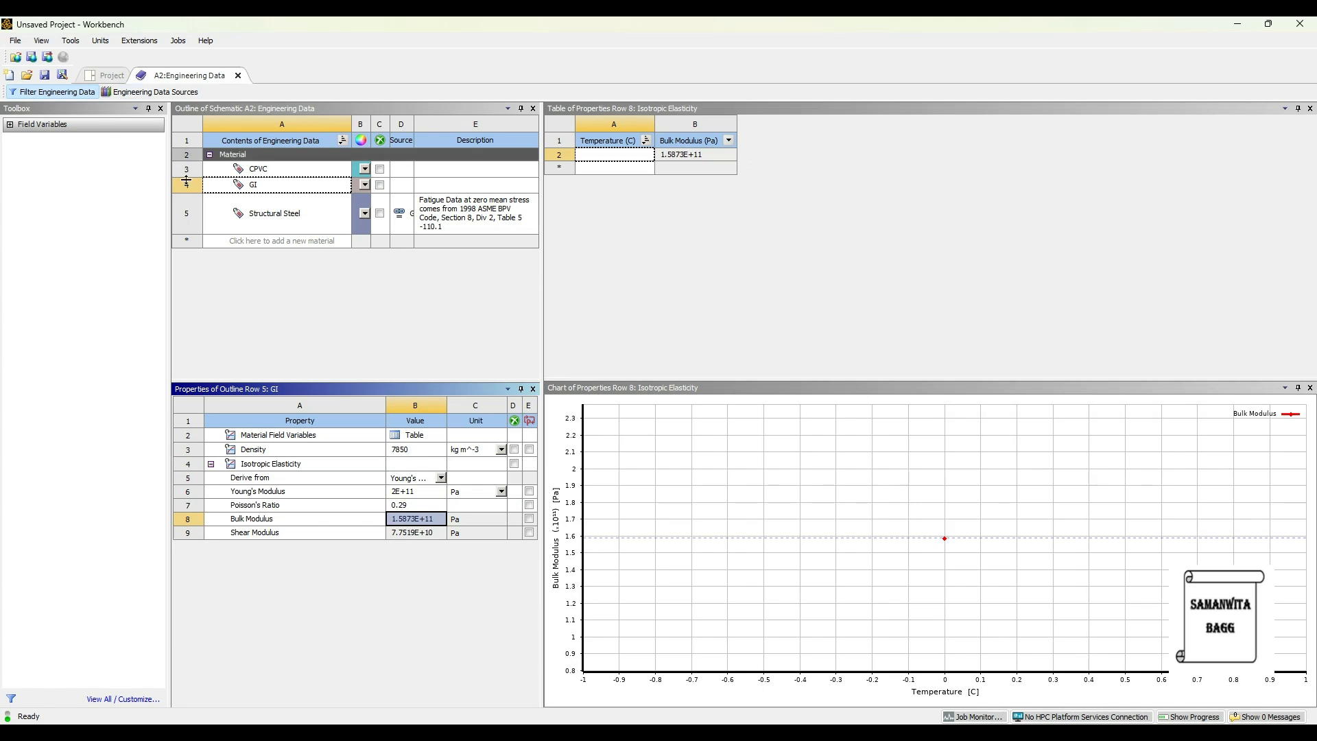
Add a new material named HDPE and give it a density of 995 kg m^-3.
left_click(231, 241)
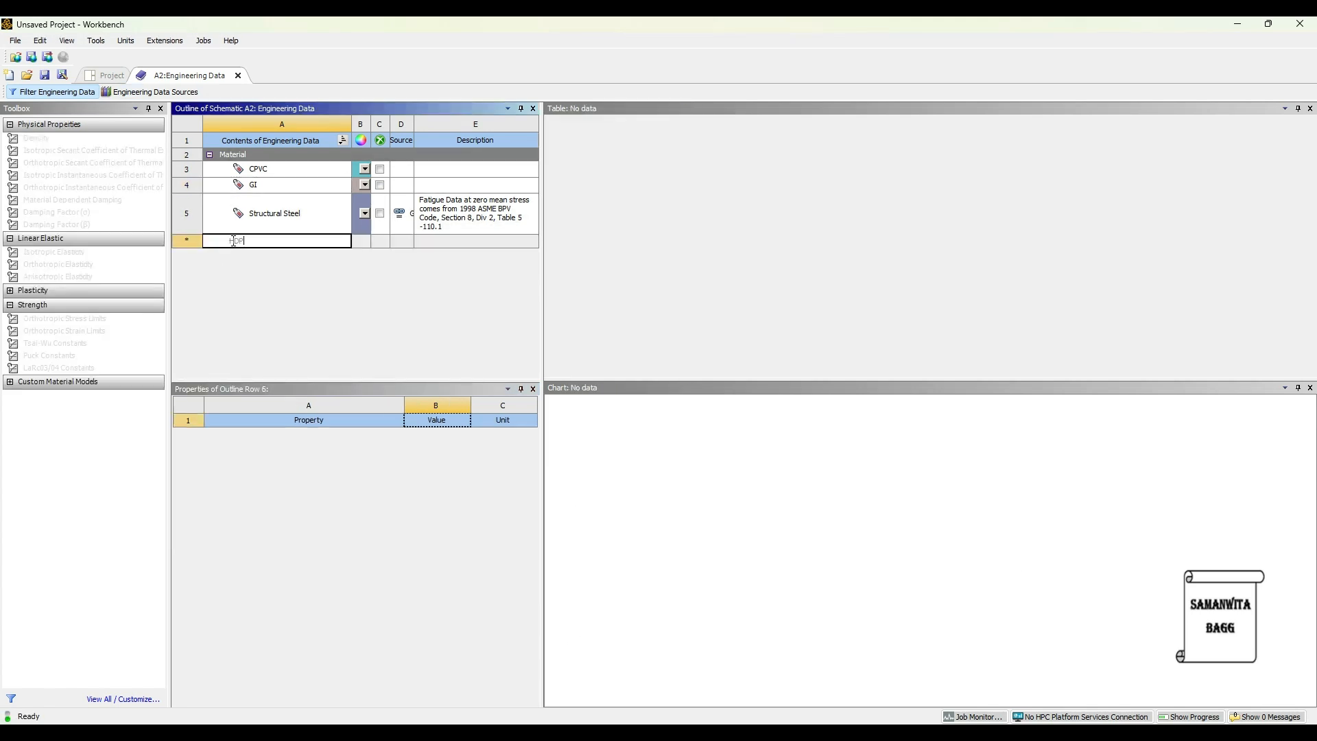
type("HDPE")
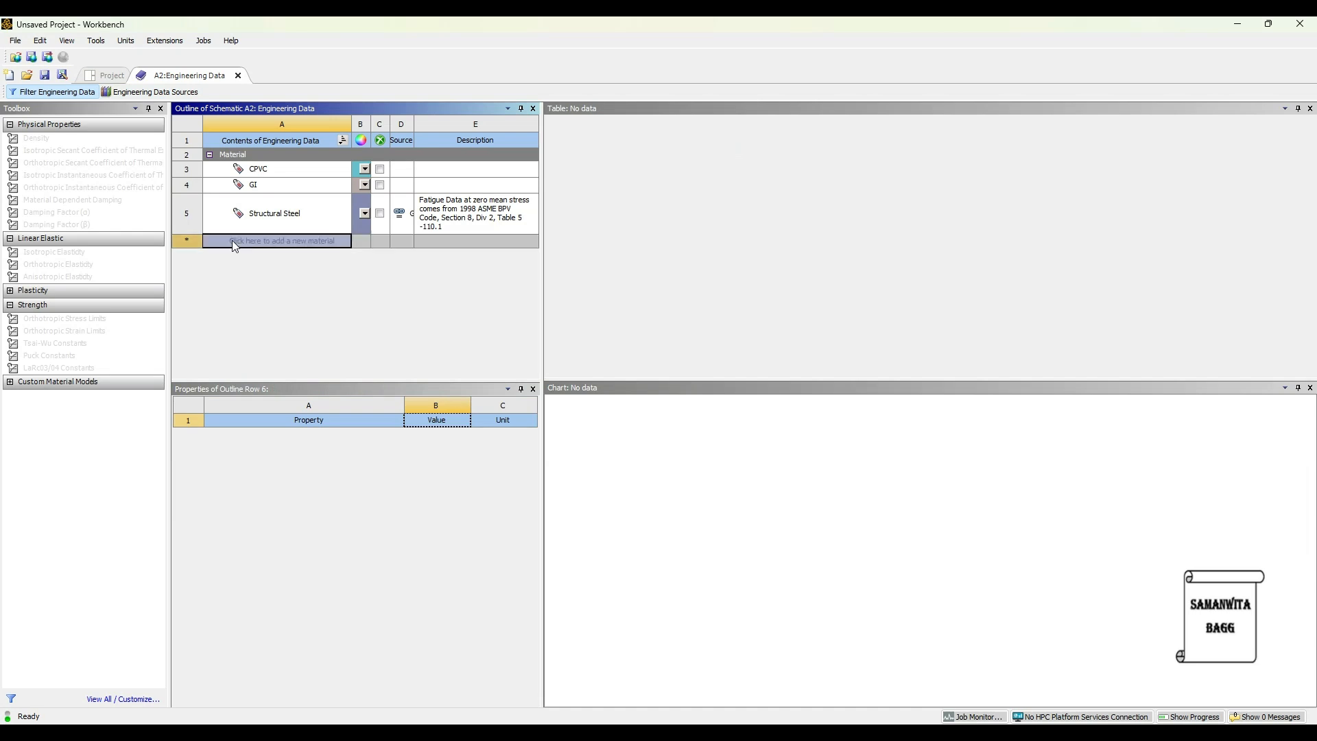
key("Return")
double_click(72, 145)
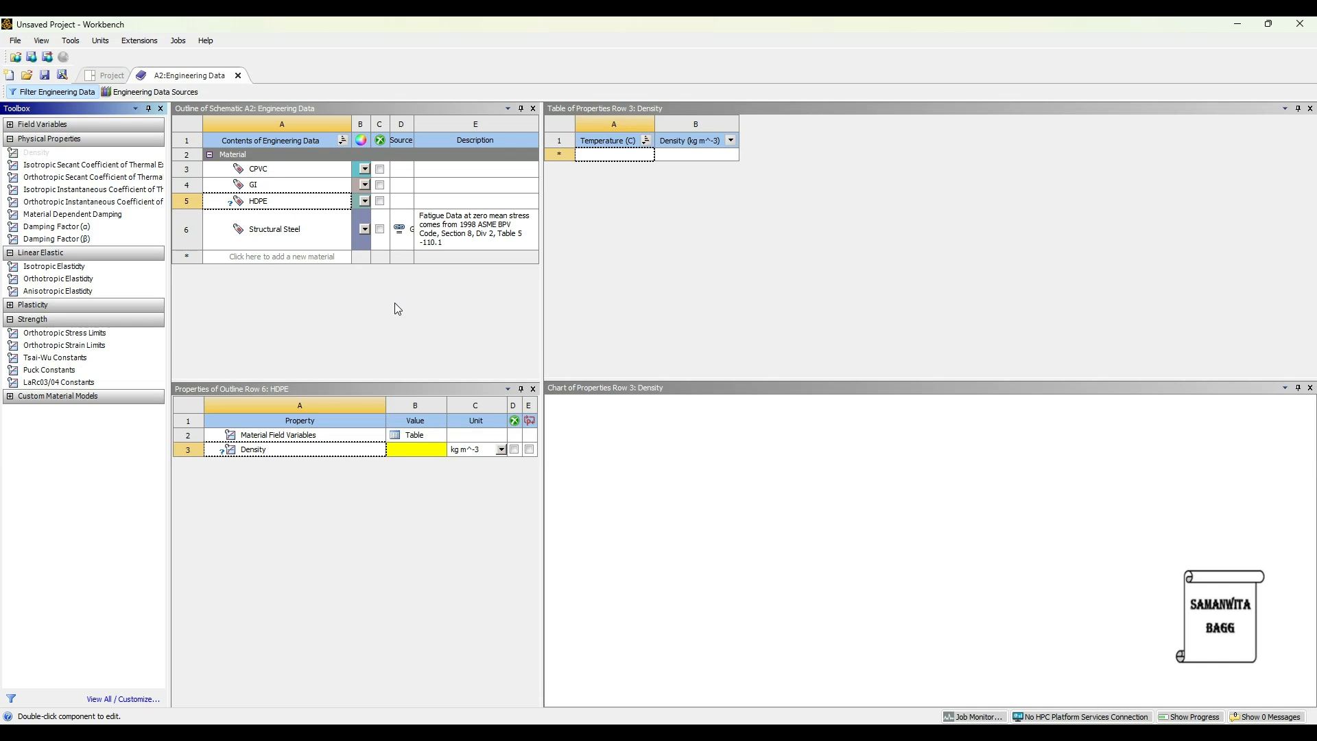
left_click(416, 450)
type("995")
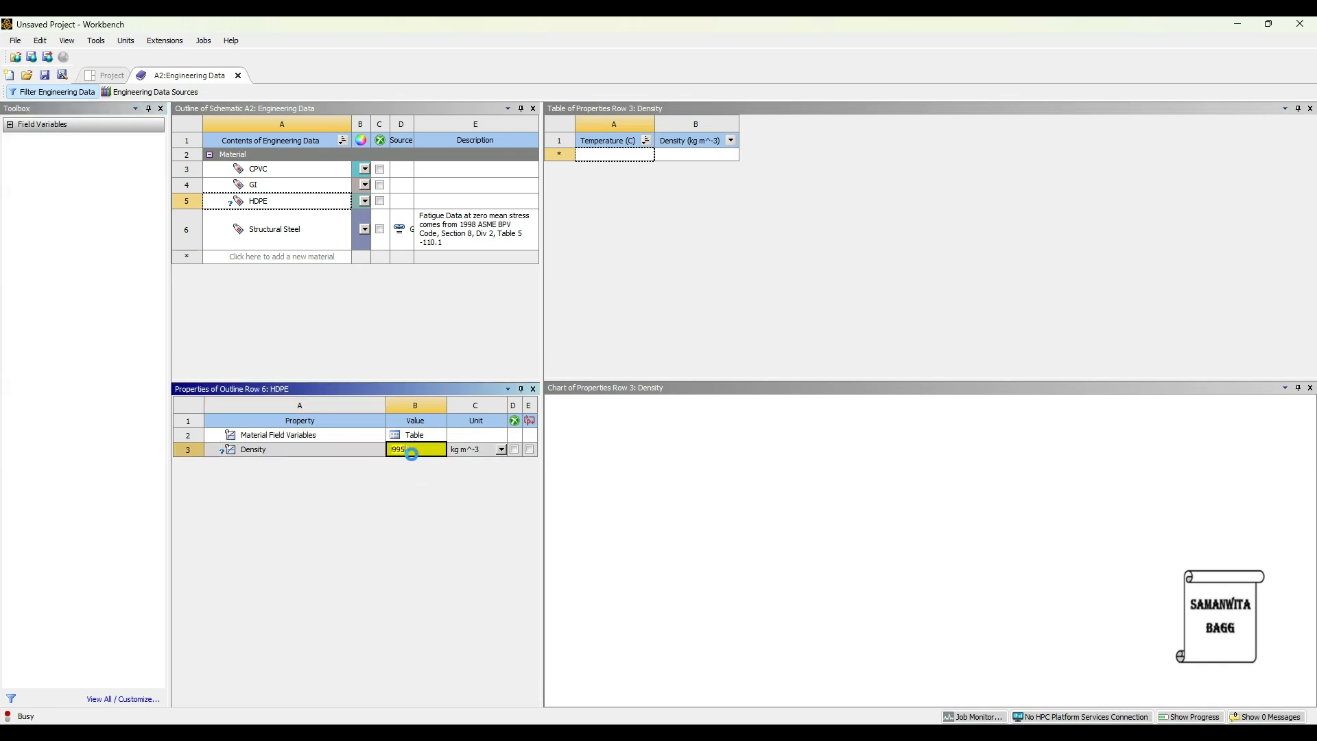
key("Return")
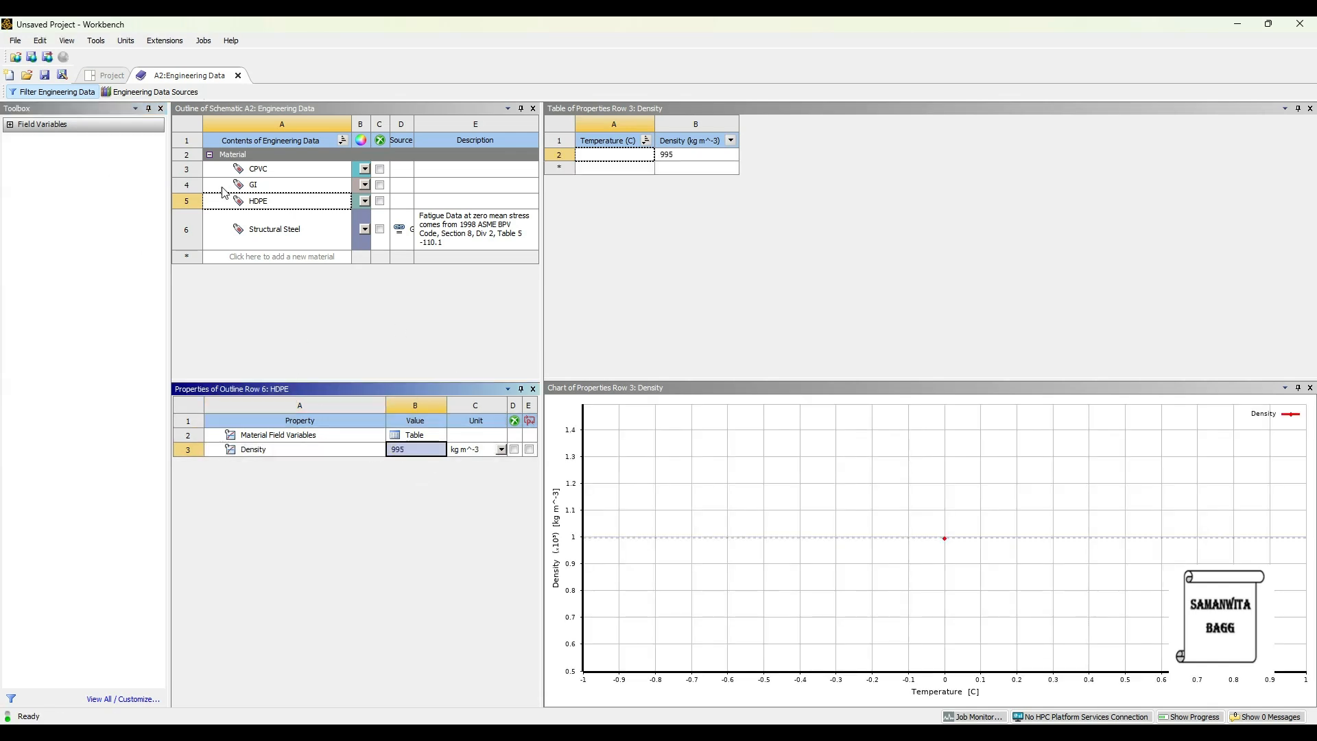
Add Isotropic Elasticity to HDPE with a Young's Modulus of 1.5E+09 Pa and a Poisson's Ratio of 0.45.
left_click(274, 201)
left_click_drag(54, 266, 410, 494)
left_click(406, 491)
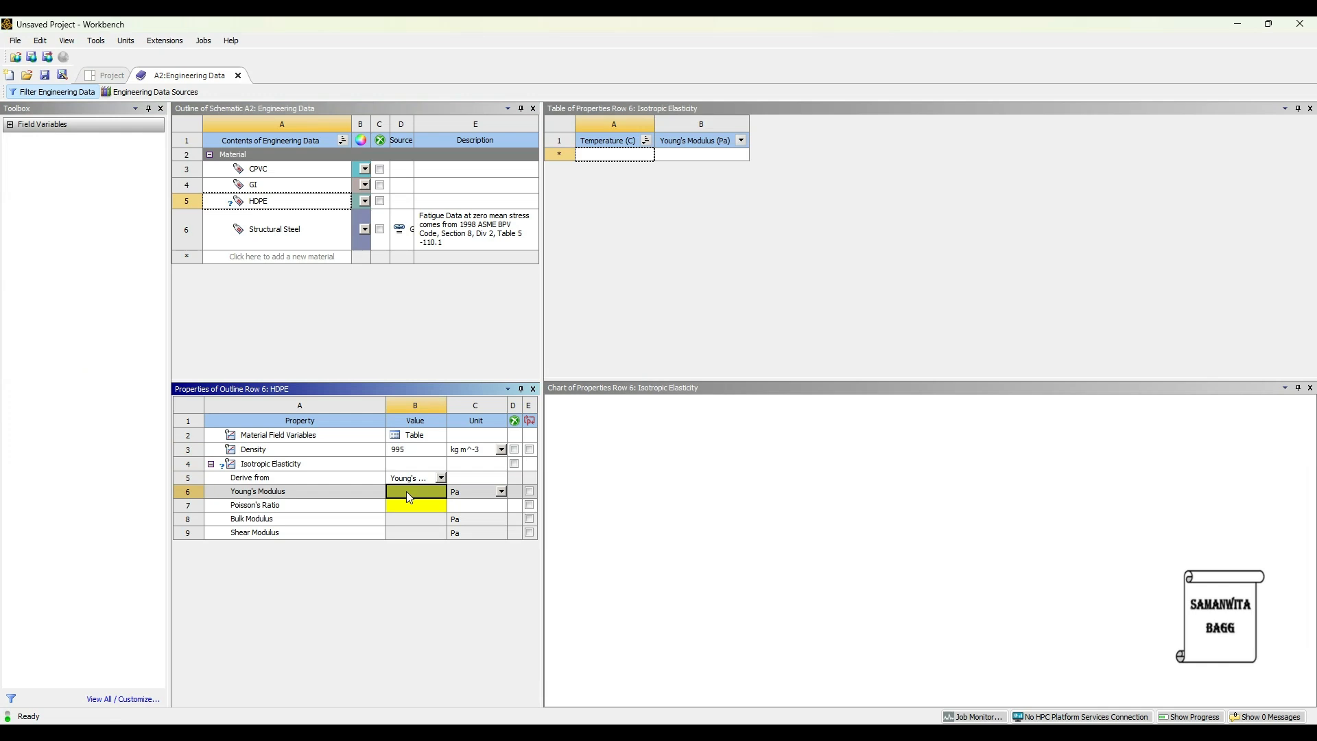
type("1.5E+09")
key("Return")
left_click(406, 505)
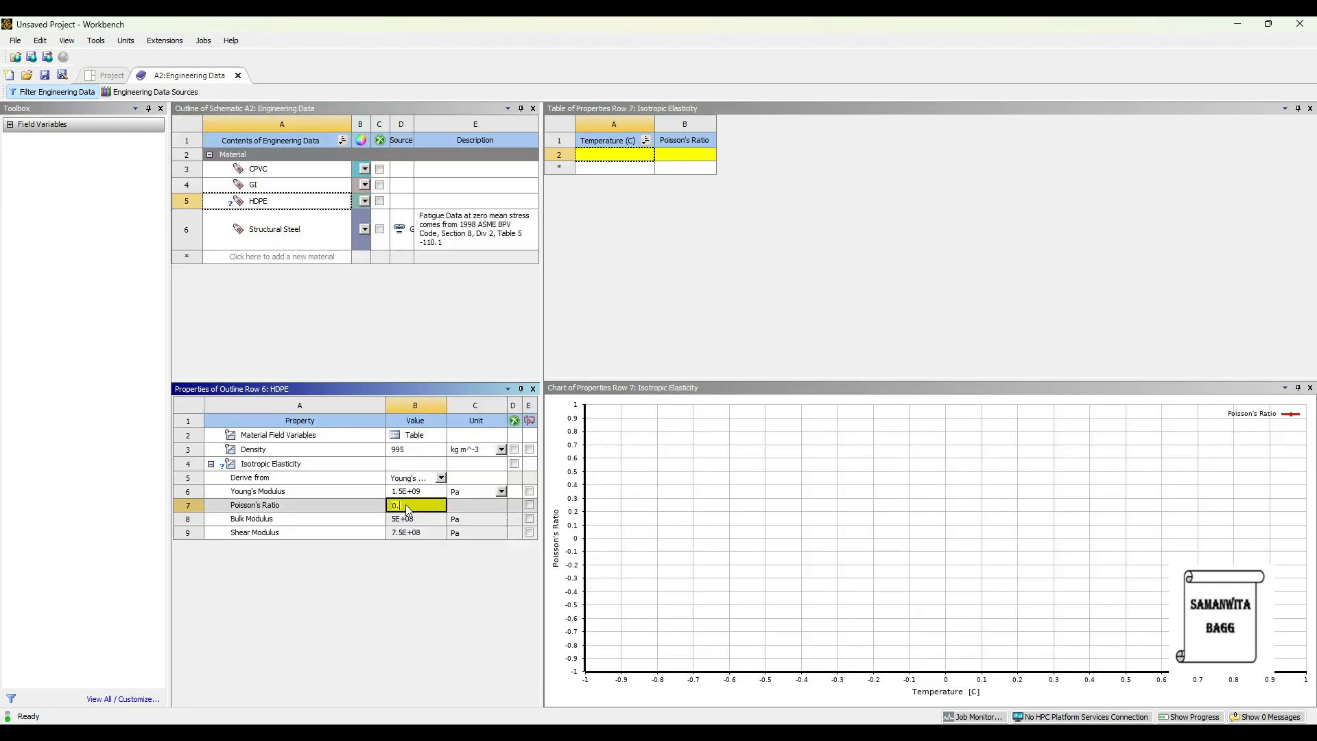
type("0.45")
key("Return")
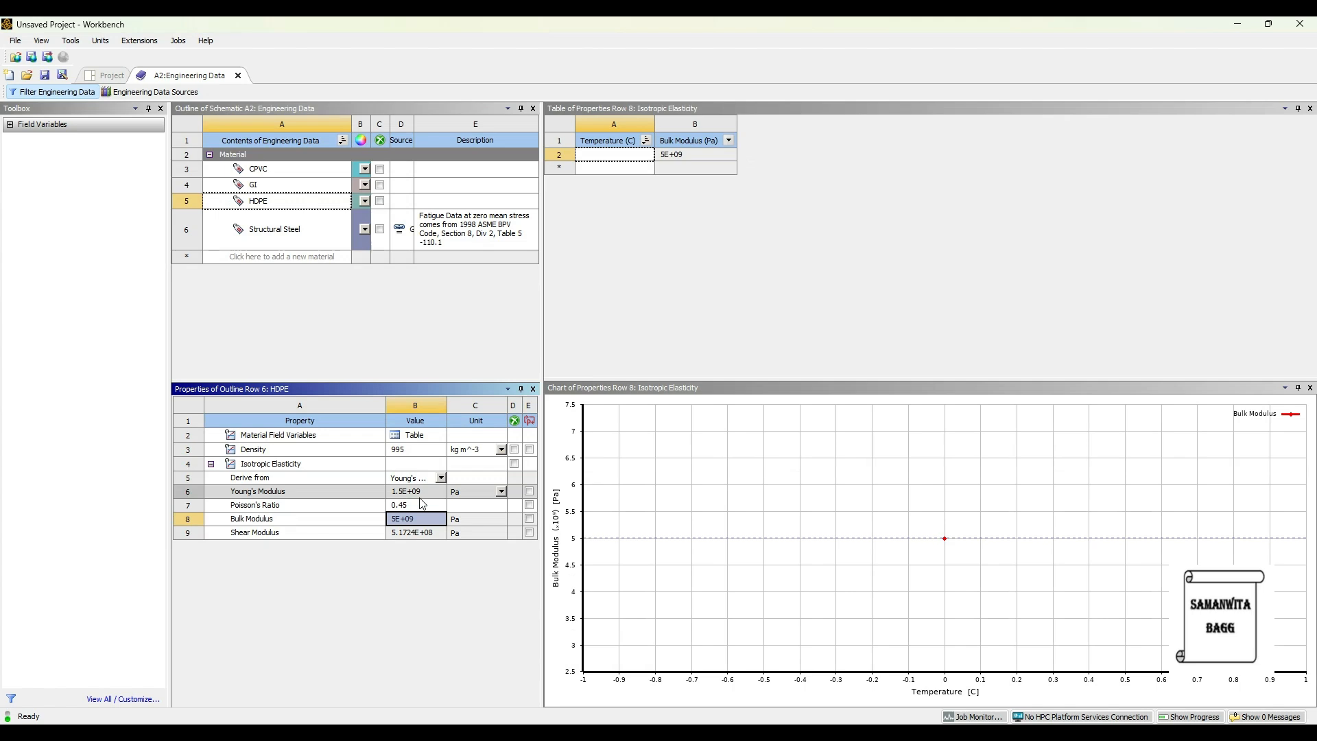
Add Stainless Steel from the General Materials library to the engineering data and return to the project's material list.
left_click(148, 92)
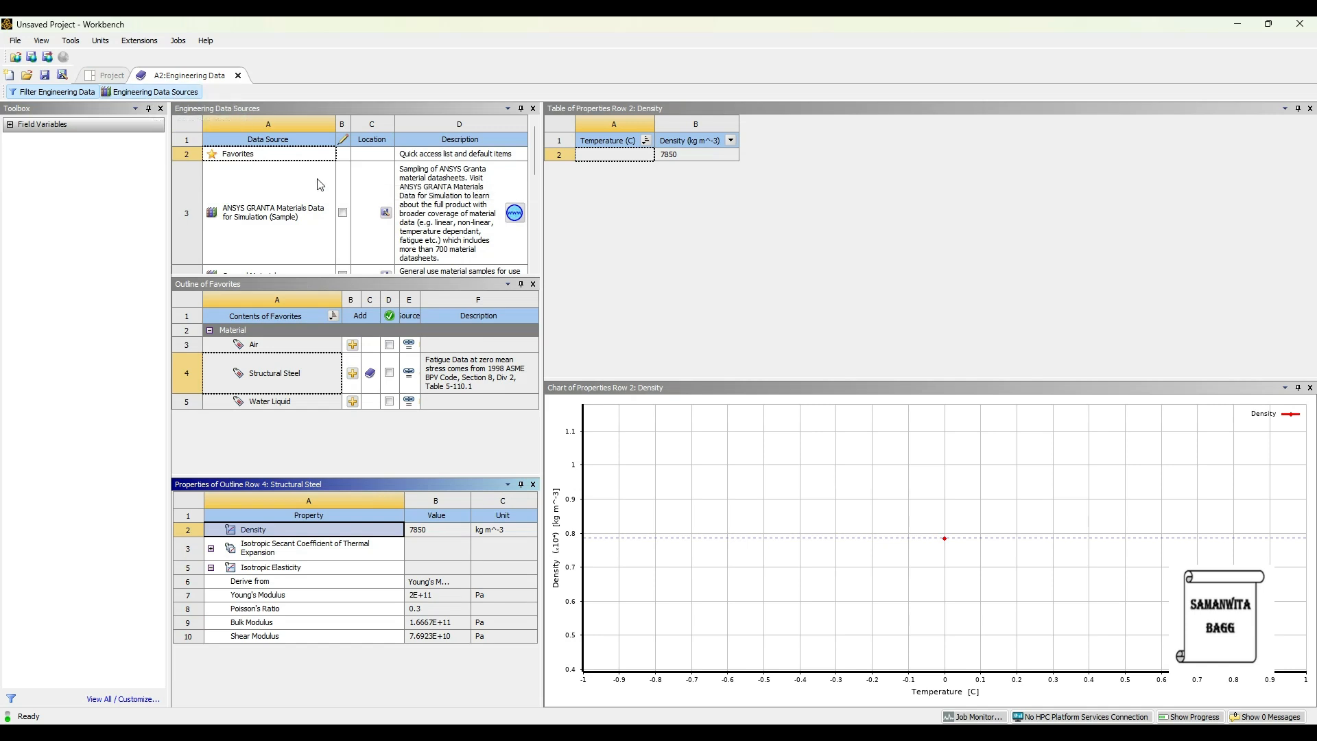
left_click_drag(540, 255, 833, 260)
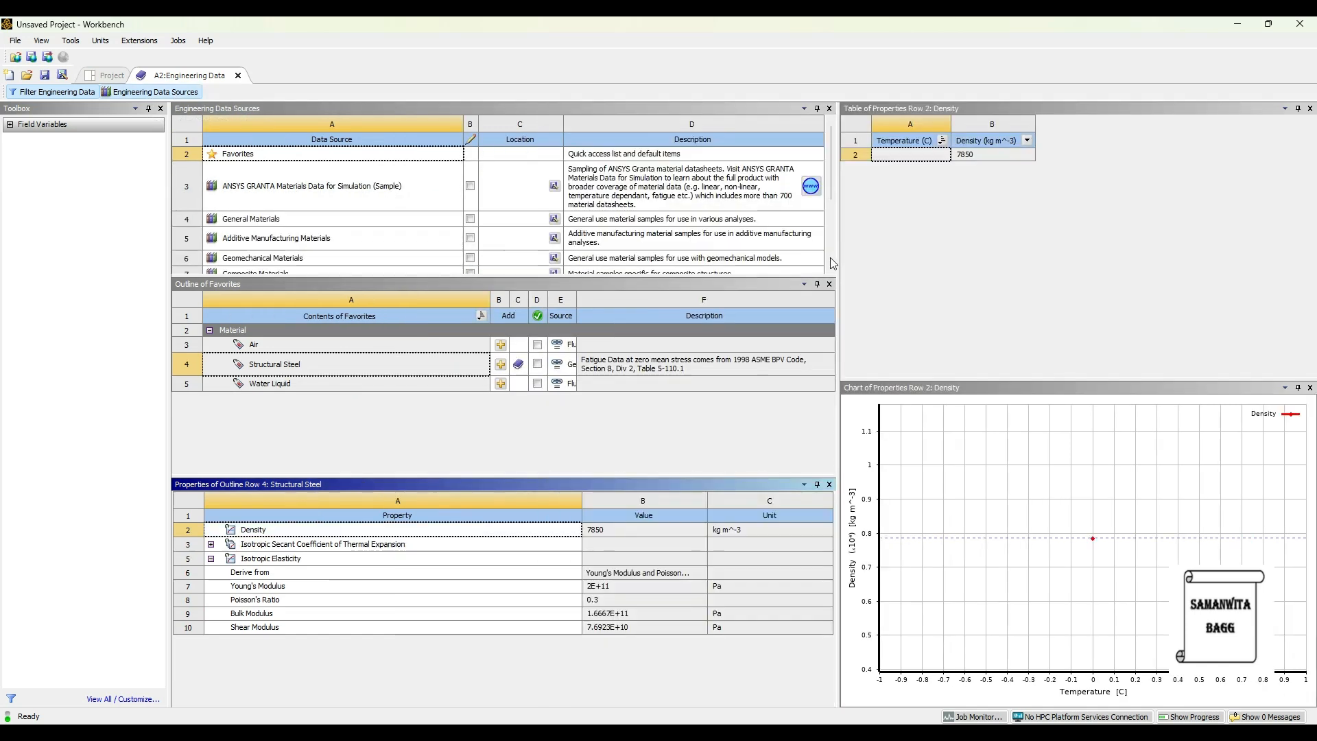
left_click(281, 217)
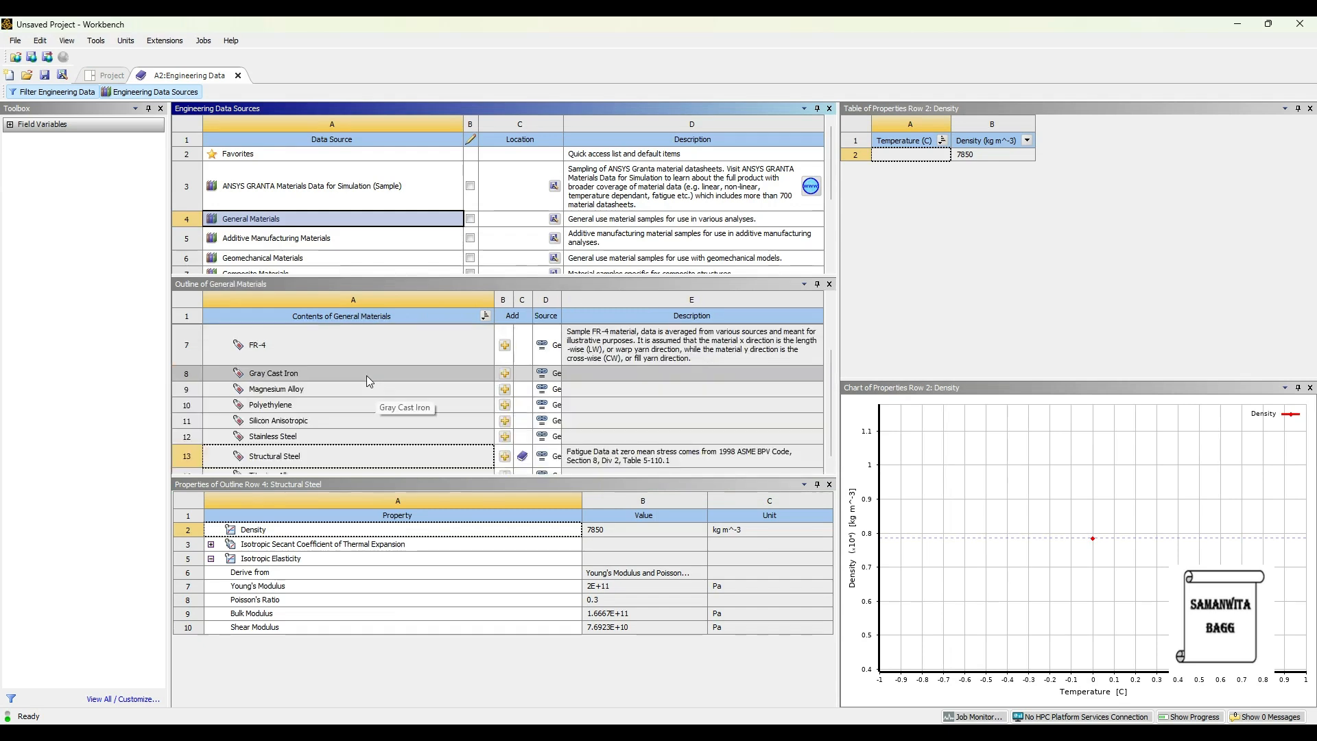
scroll(365, 378, "down", 1)
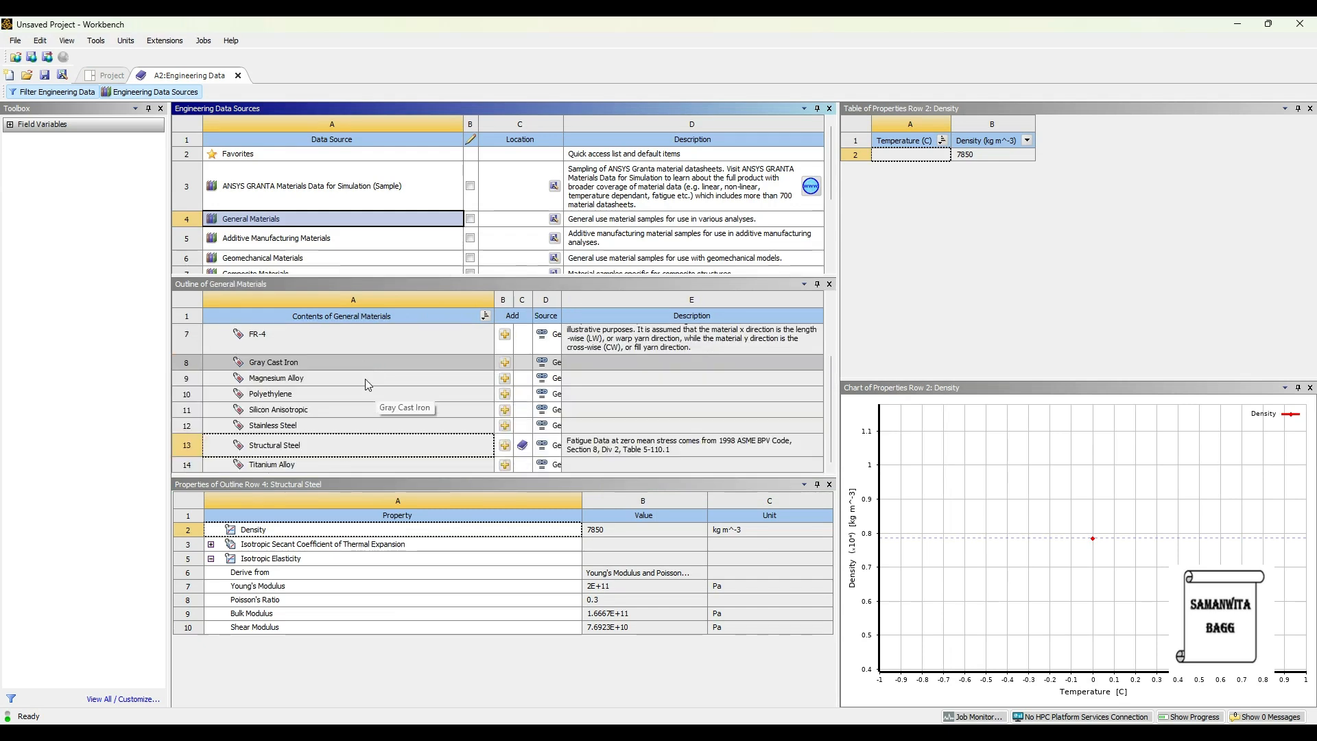
left_click(506, 426)
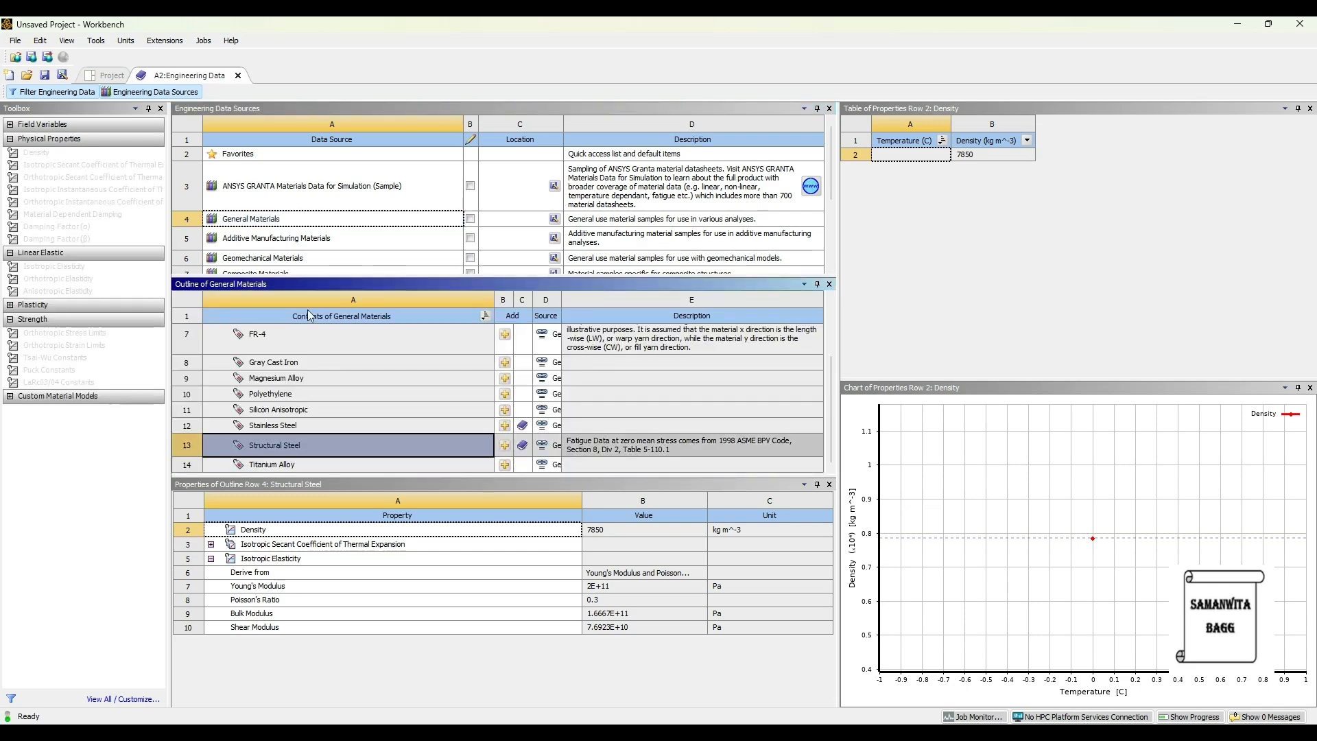
left_click(170, 90)
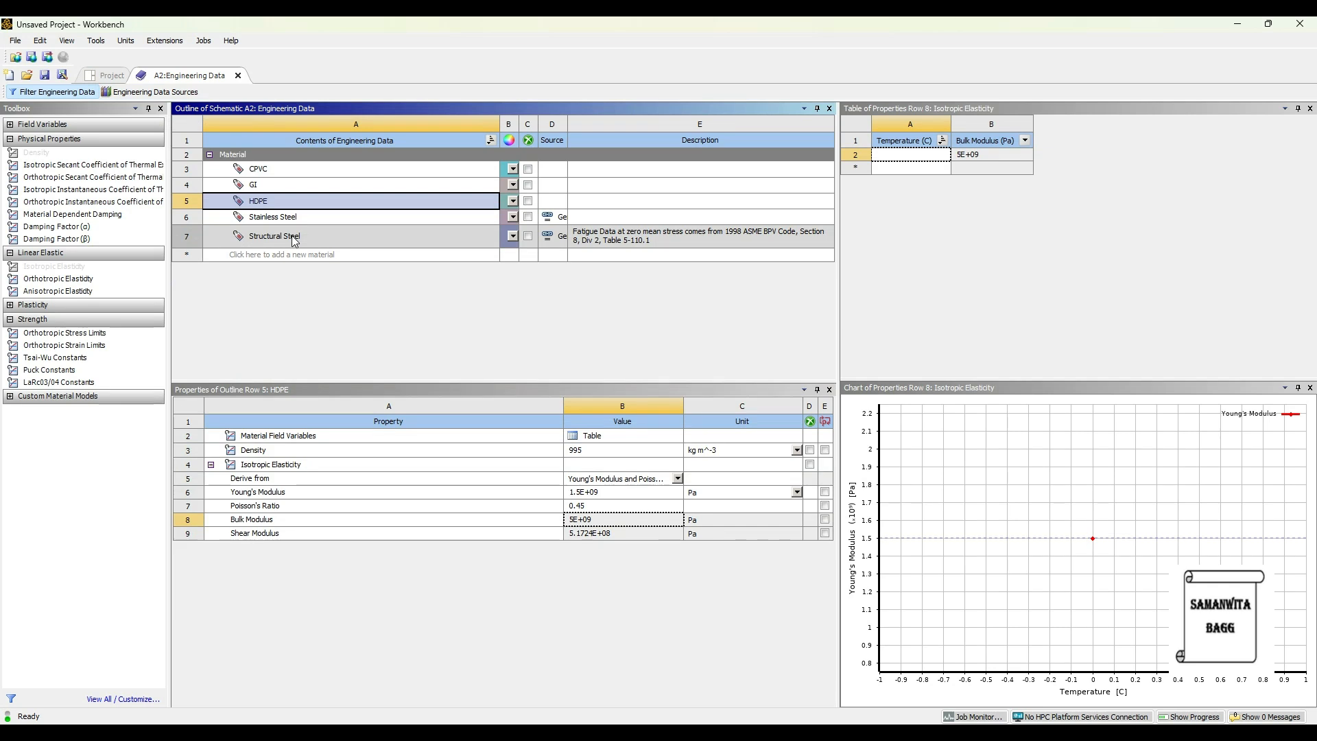
Return to the project schematic and import Y Pipe.agdb as the geometry of the Modal system.
left_click(106, 76)
left_click(217, 92)
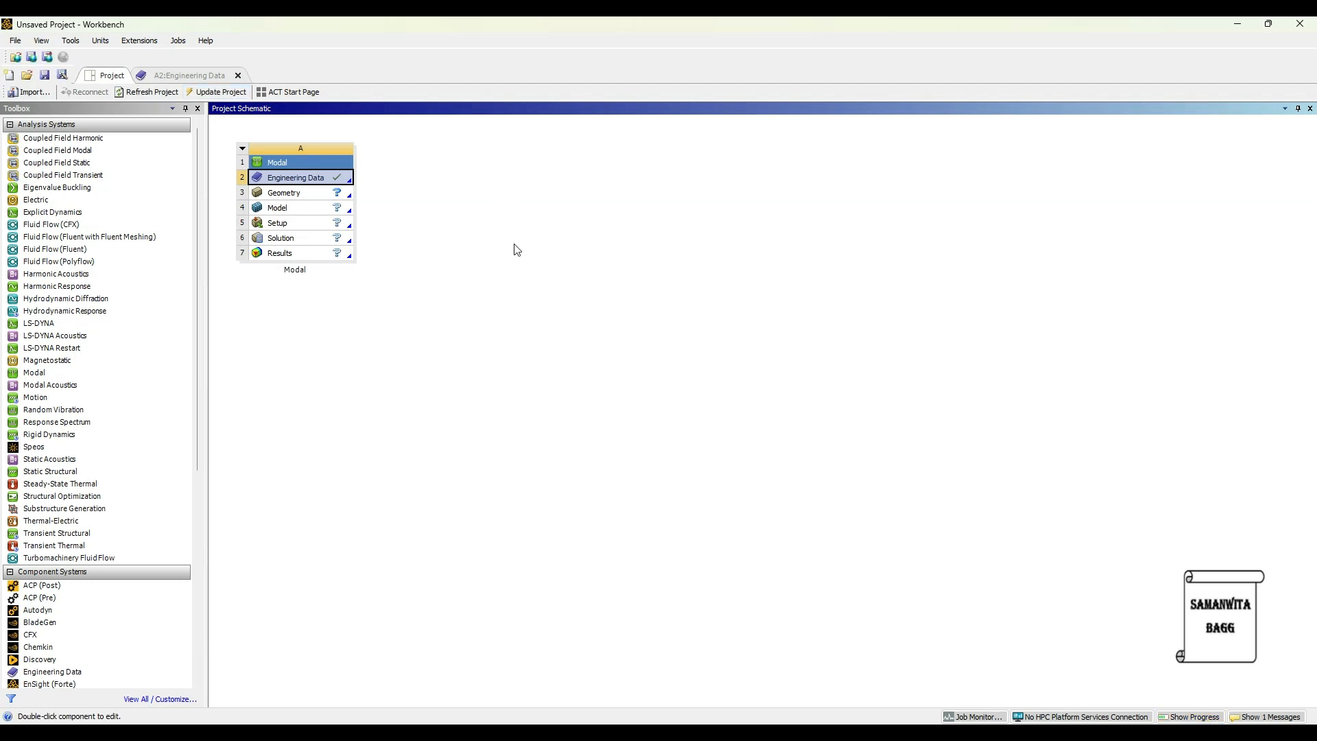
left_click(311, 199)
right_click(311, 200)
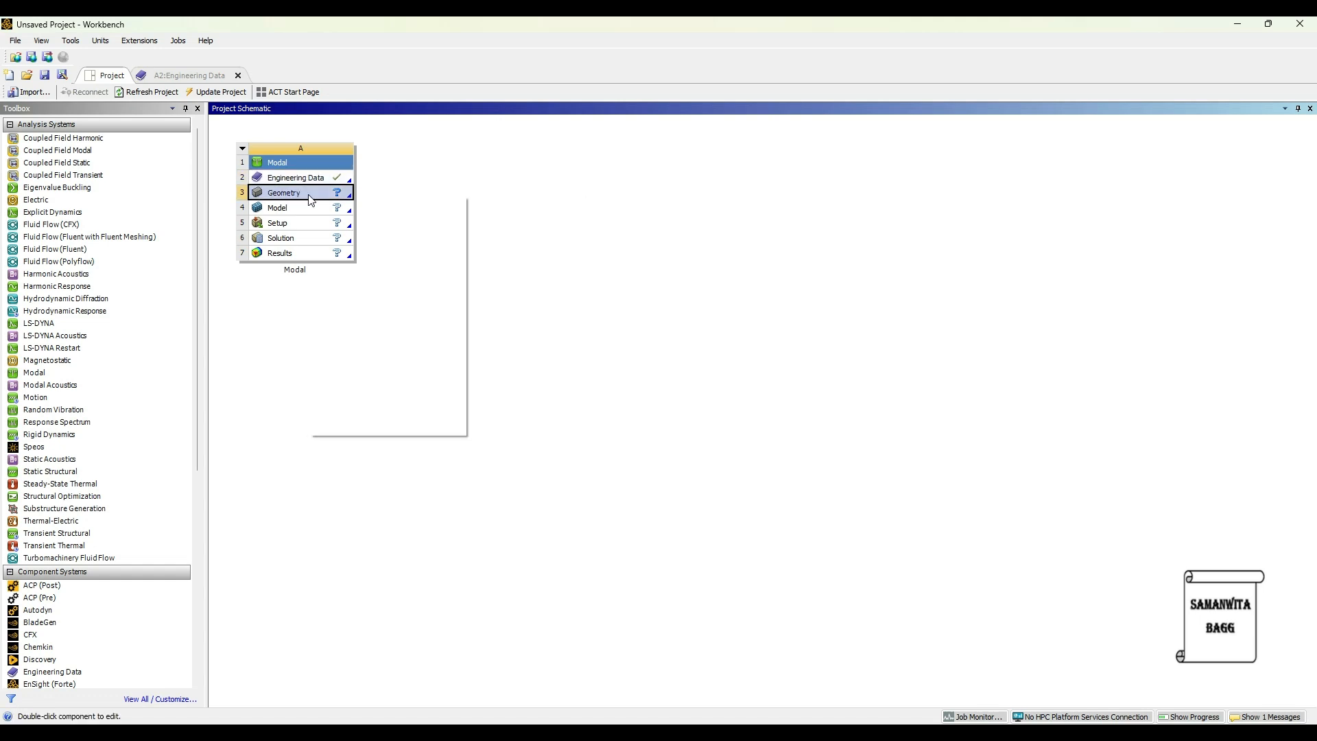
mouse_move(414, 249)
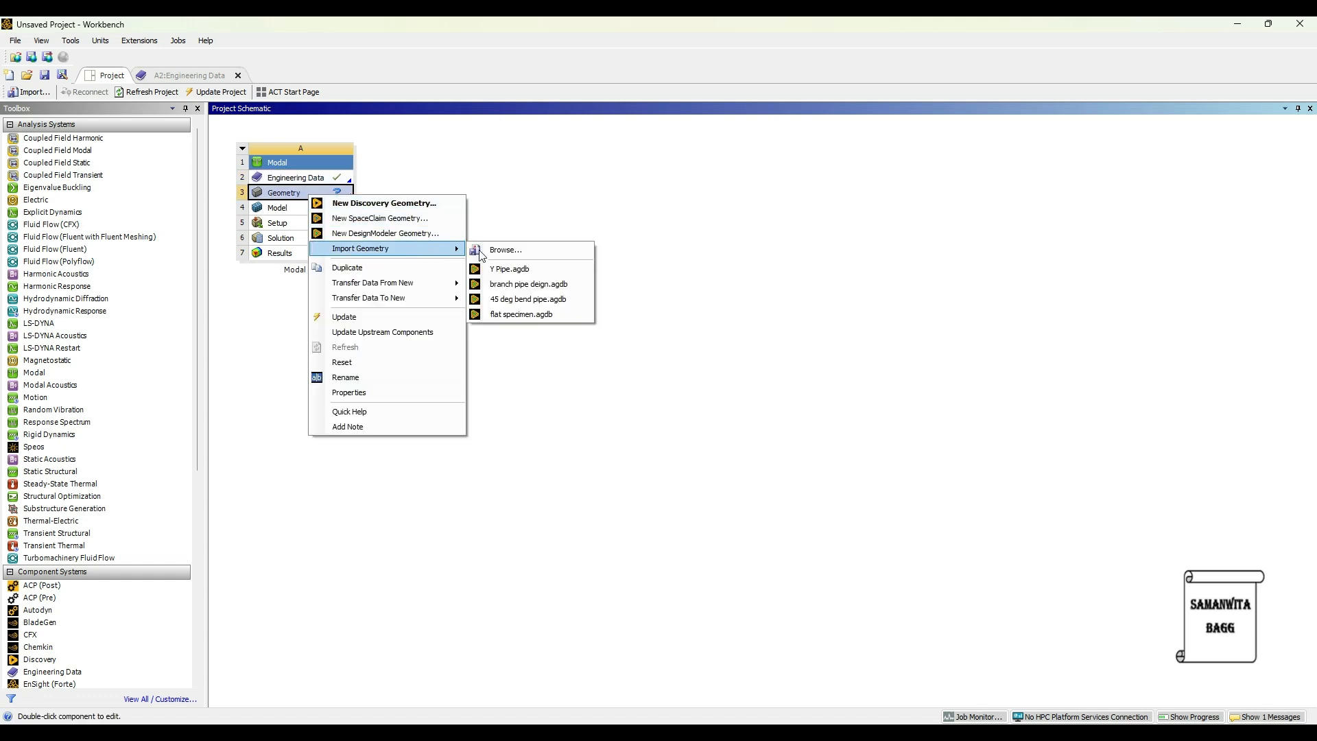
left_click(542, 269)
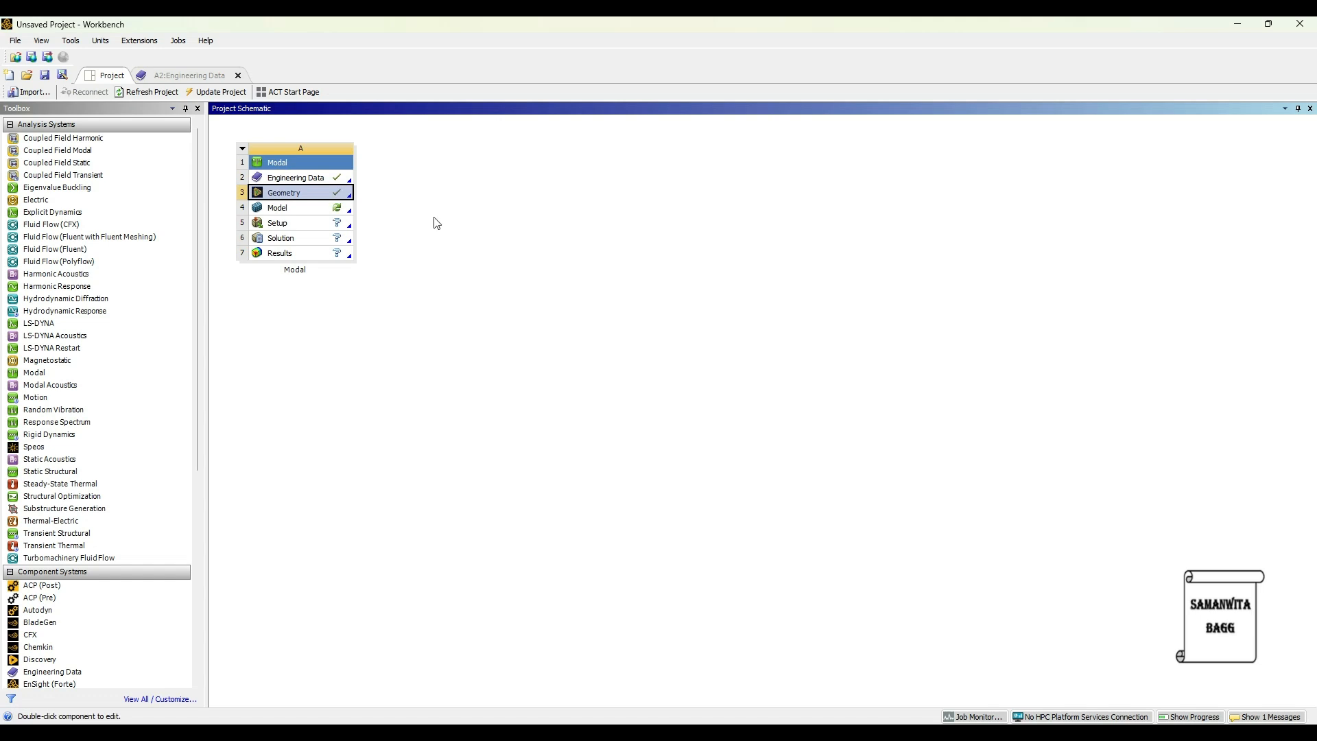
Open the model in Mechanical and assign Stainless Steel to the solid body.
double_click(278, 207)
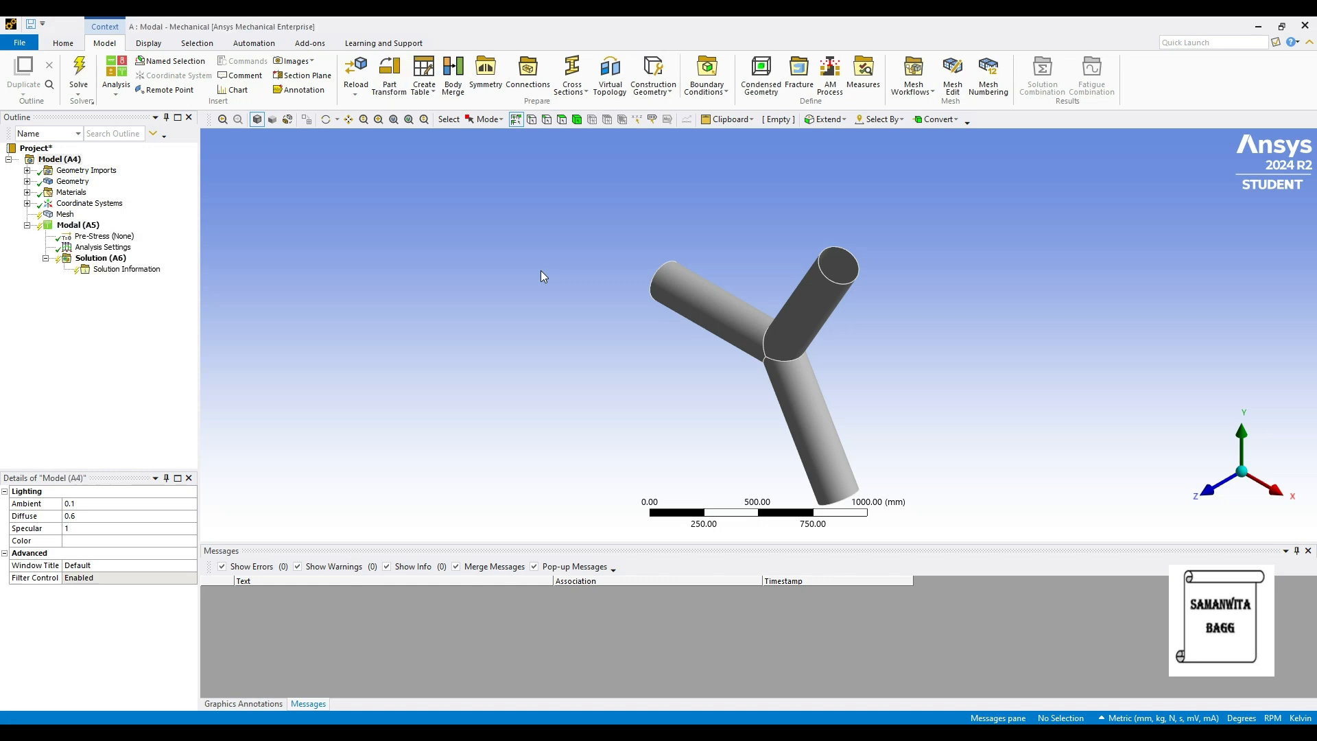
left_click(27, 181)
left_click(83, 192)
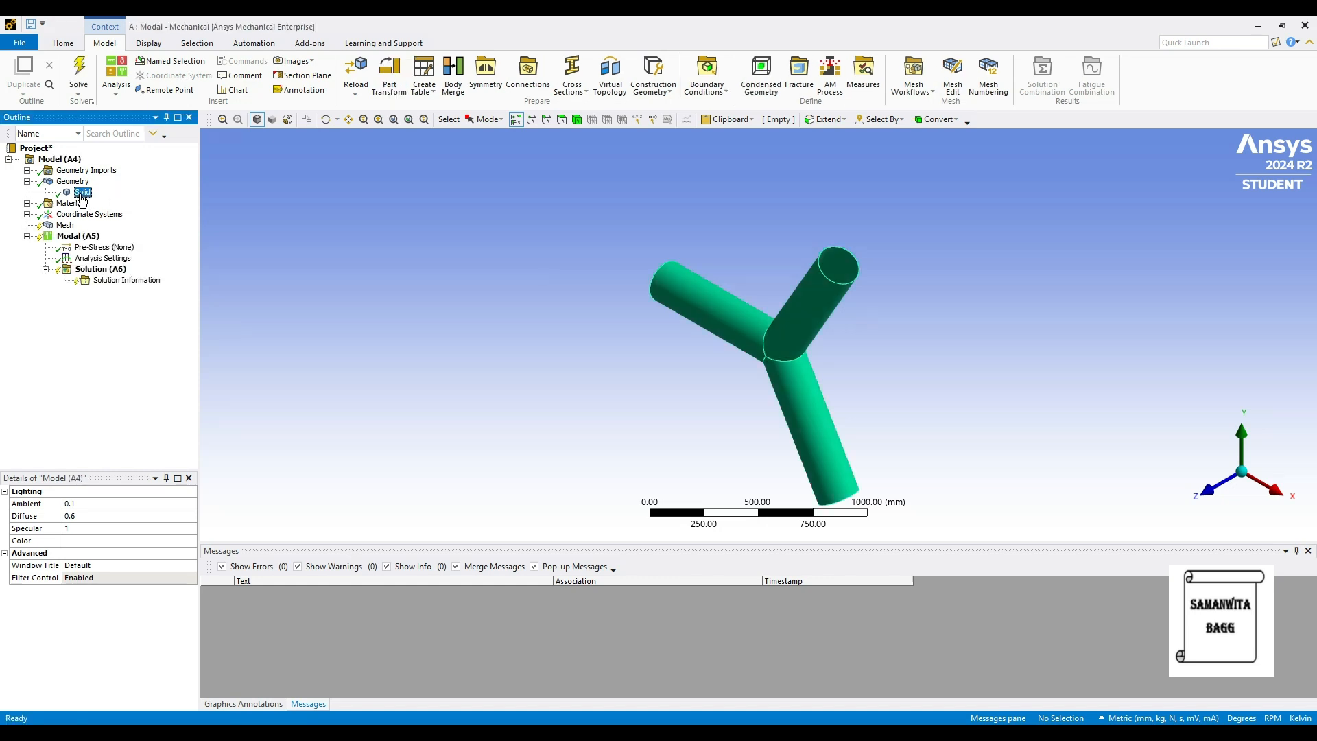
left_click(174, 592)
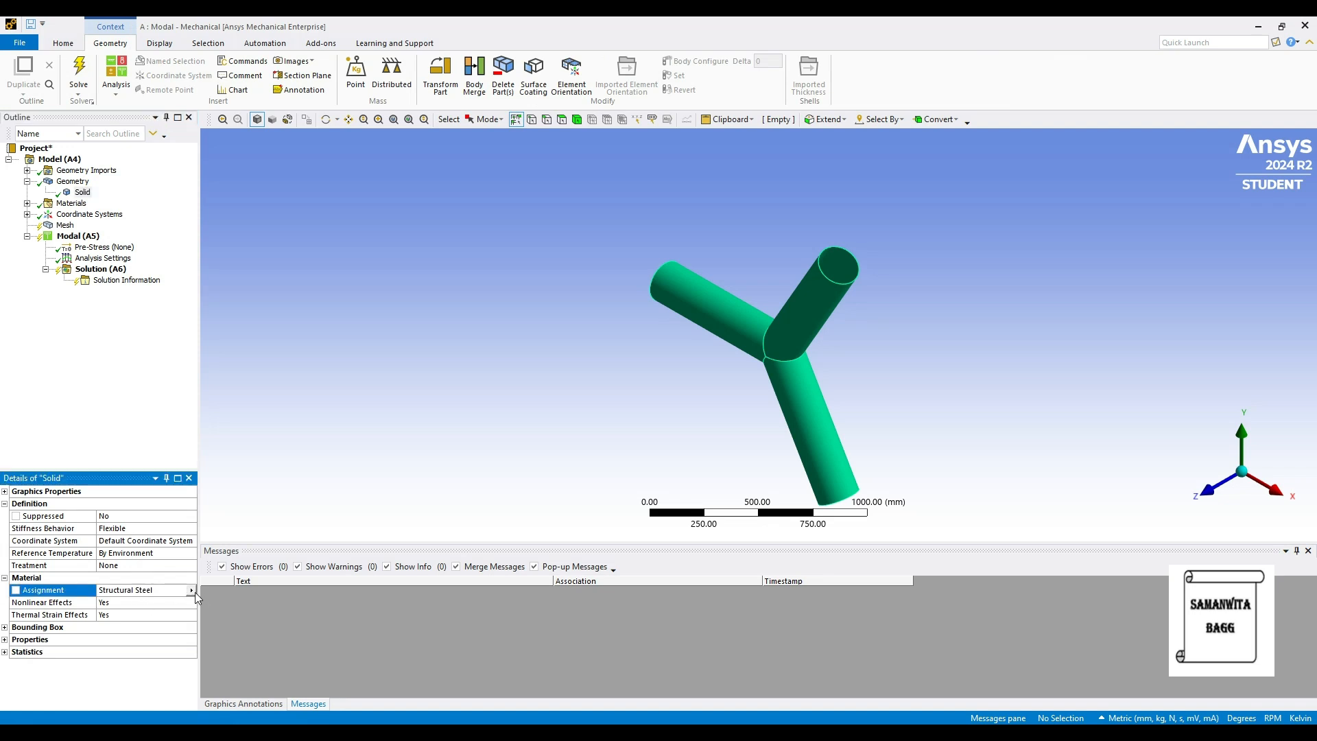
left_click(191, 591)
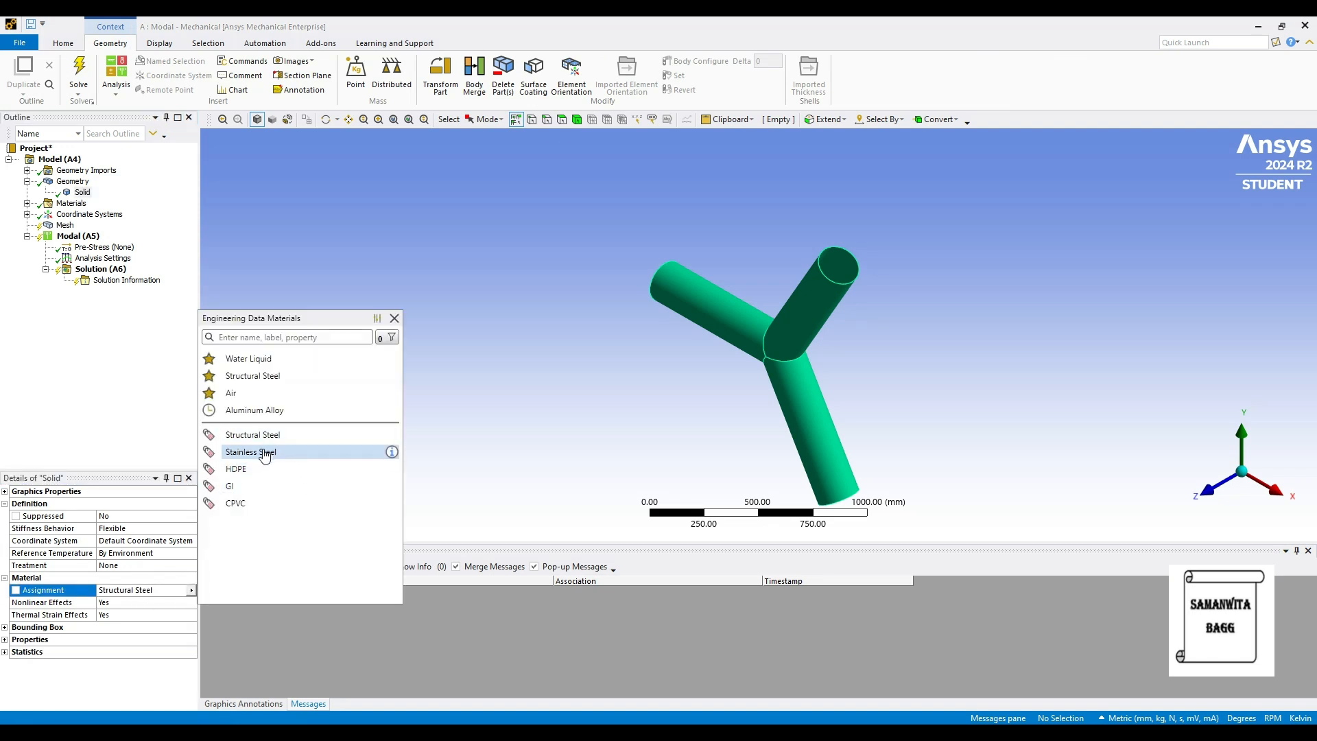
left_click(265, 454)
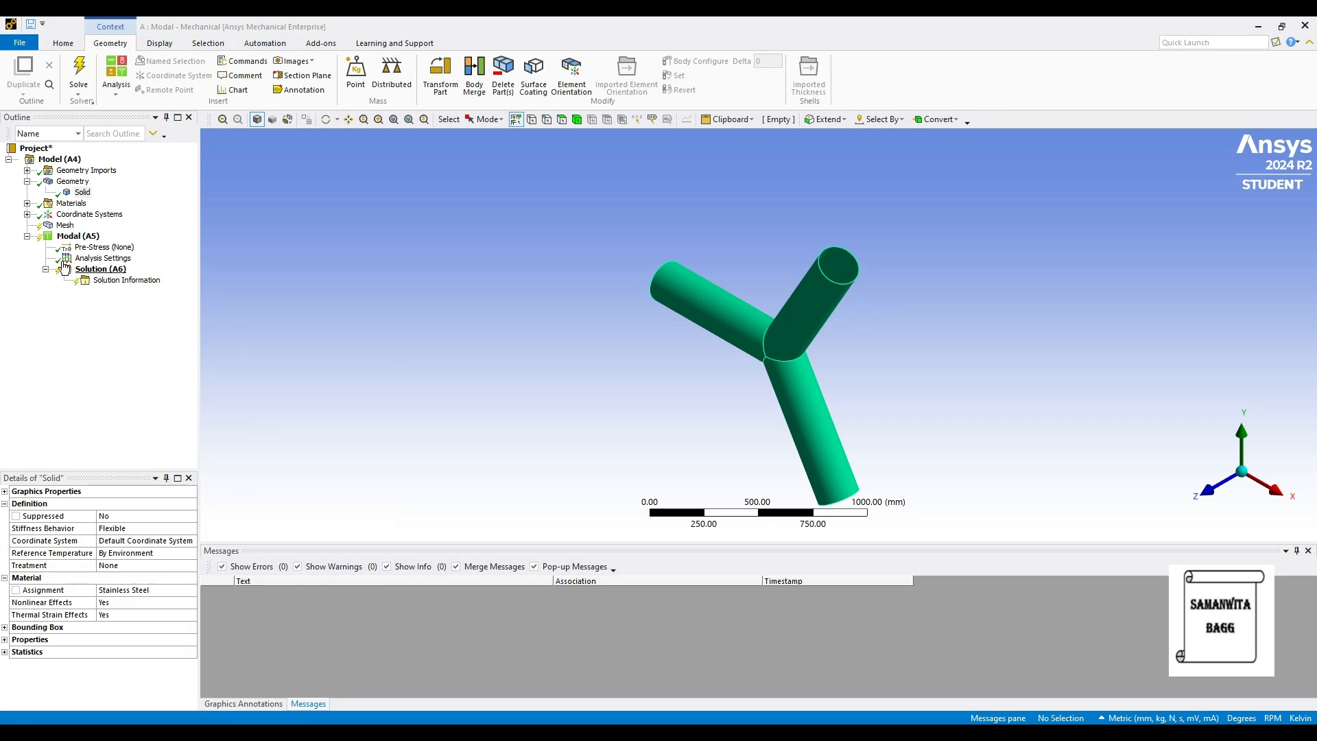
Generate the mesh of the Y pipe with the default element size.
left_click(65, 225)
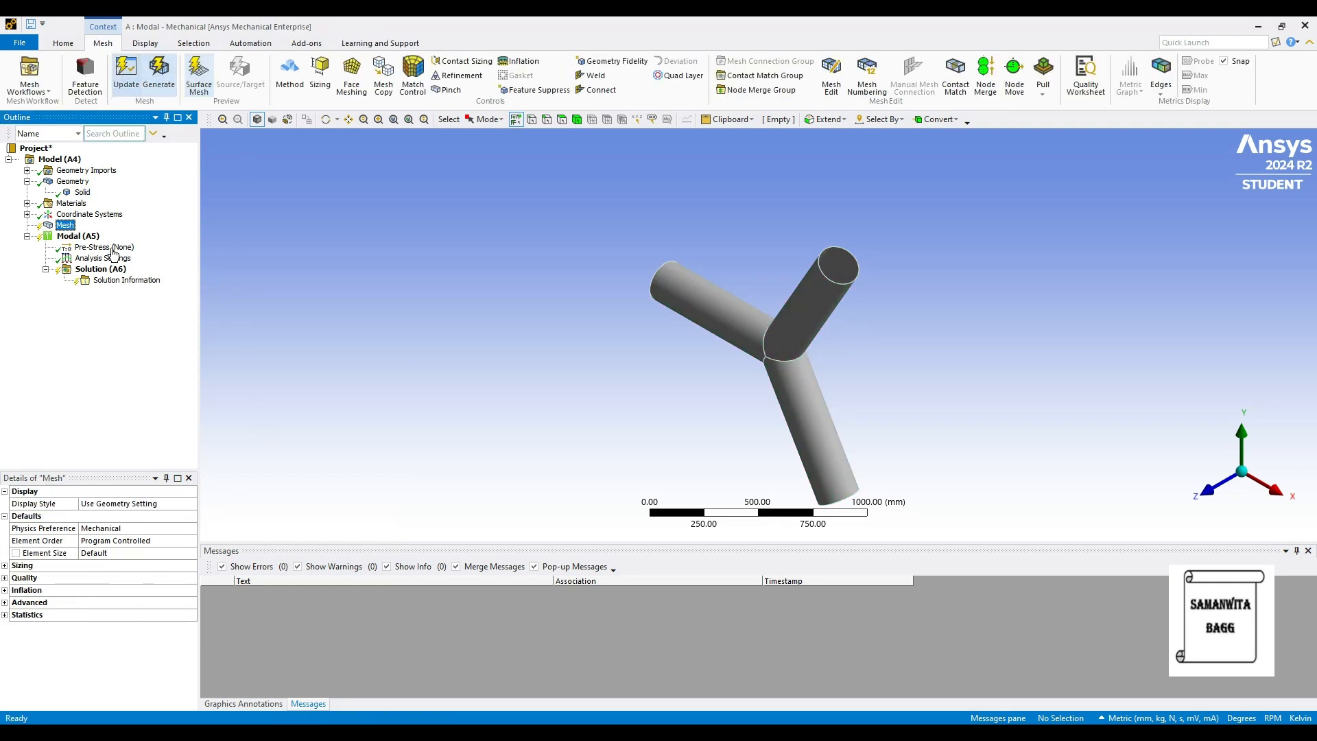
left_click(155, 74)
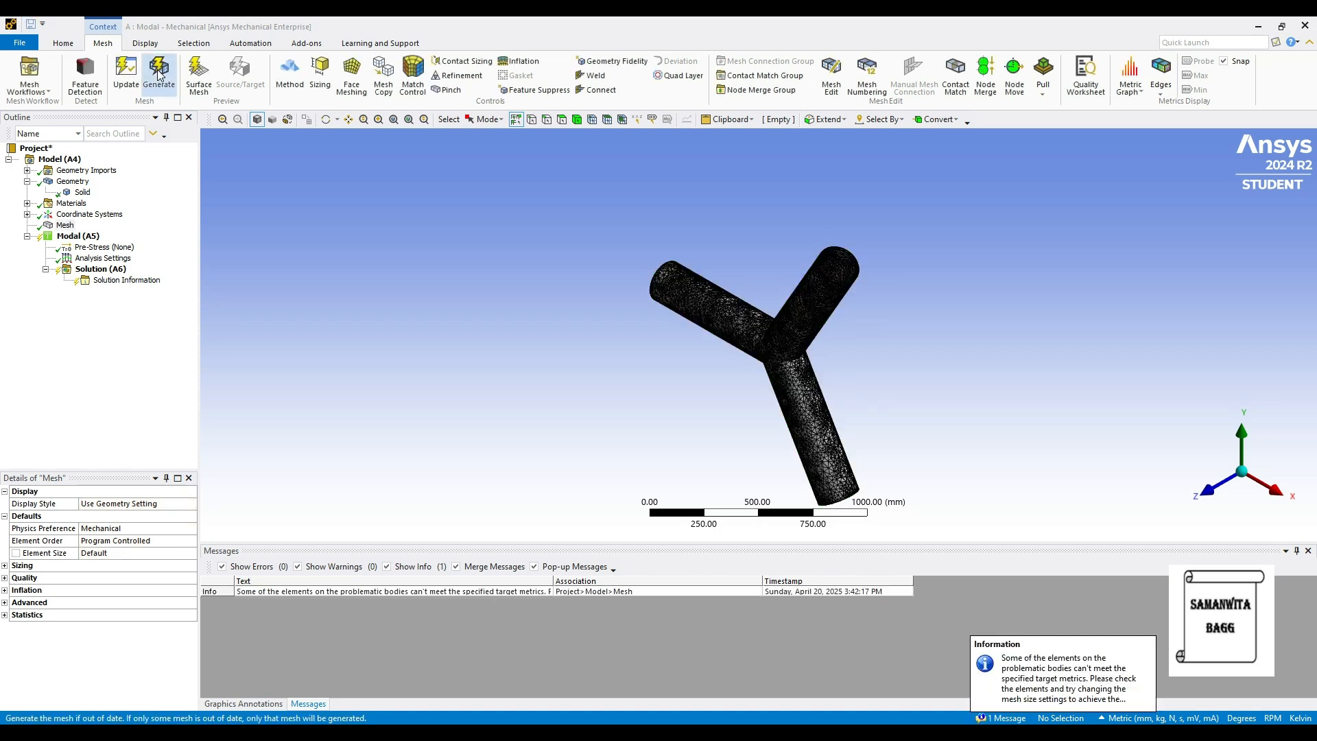
Insert a Fixed Support in the modal environment and apply it to the ring-shaped end face of the lower pipe leg.
left_click(92, 238)
right_click(91, 239)
mouse_move(117, 252)
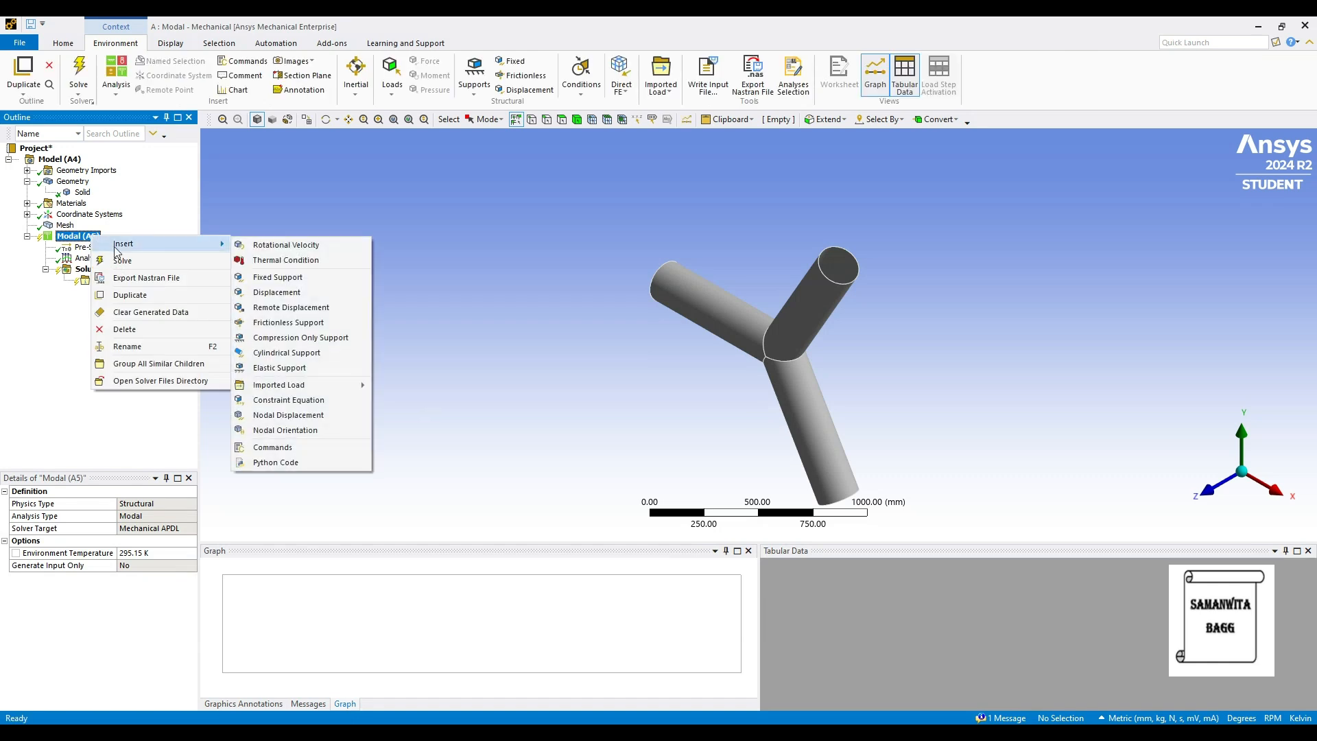
left_click(302, 277)
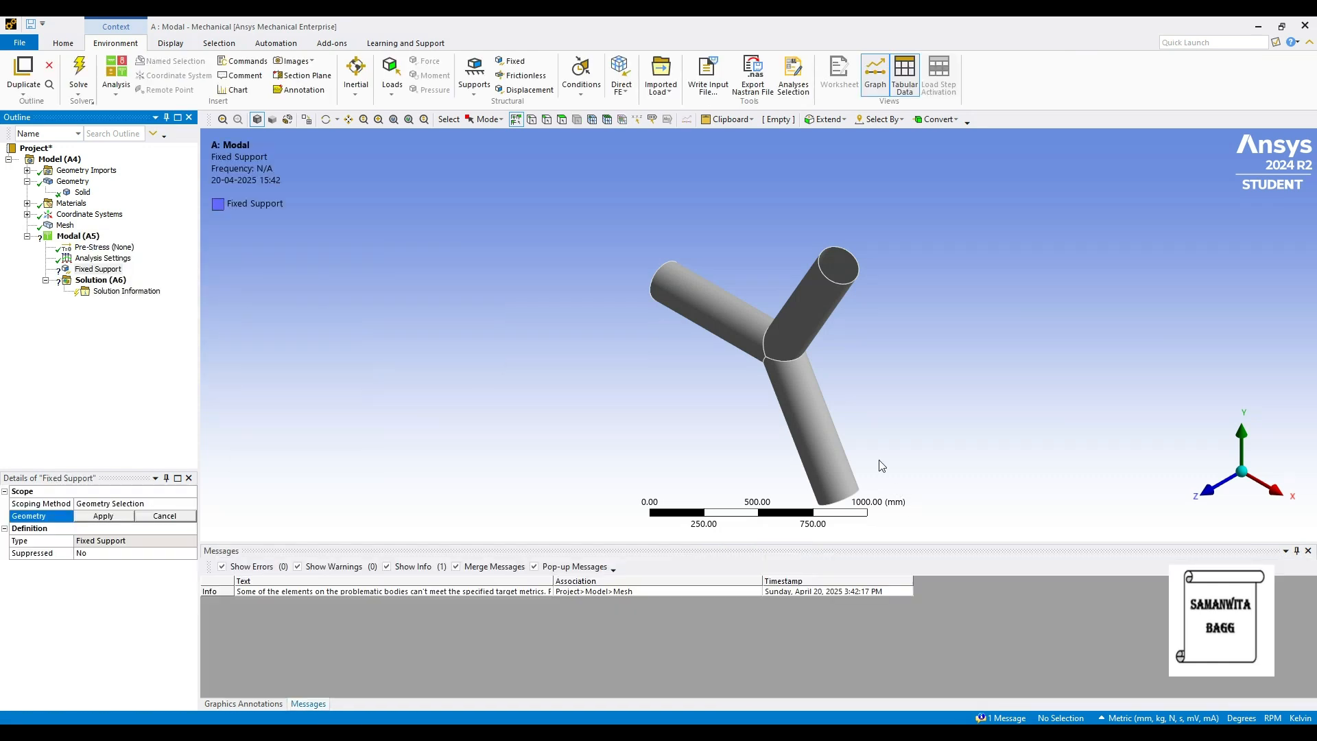
middle_click_drag(837, 455, 827, 387)
scroll(834, 428, "up", 5)
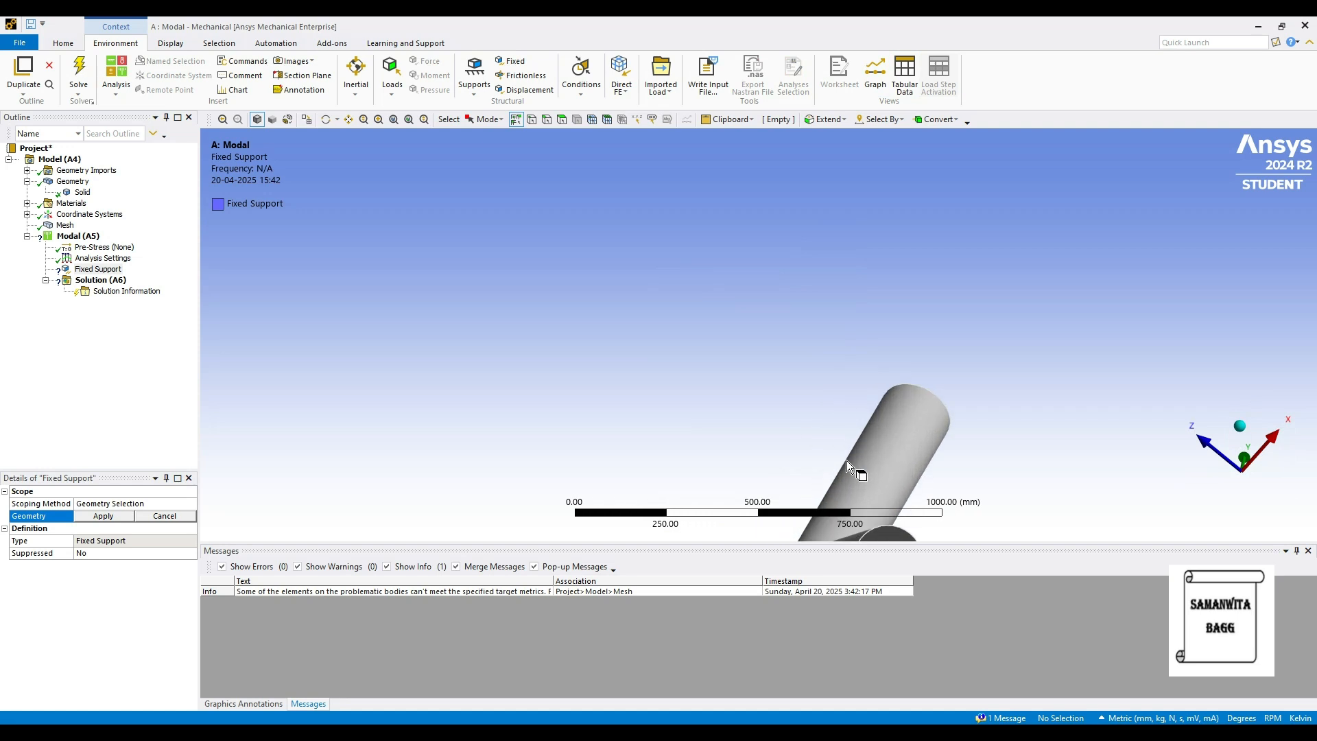
middle_click_drag(885, 442, 752, 255, "ctrl")
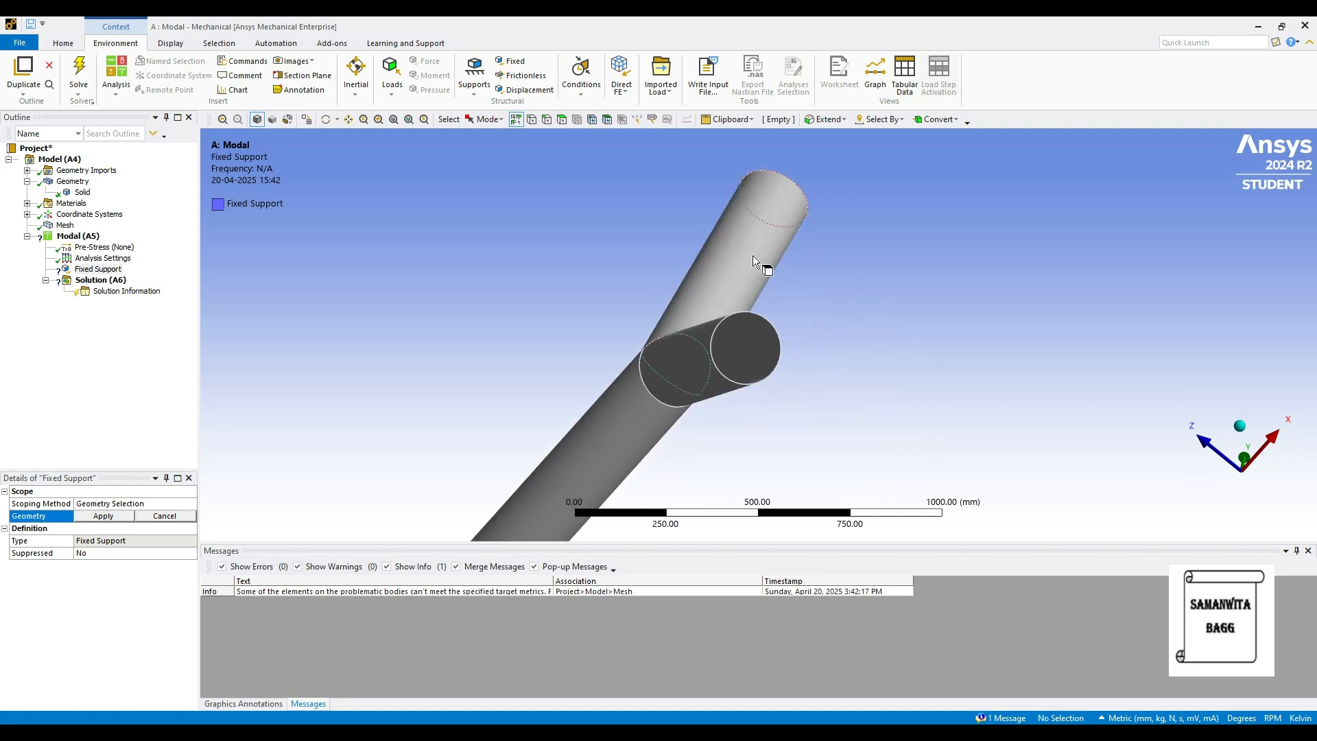
scroll(764, 318, "up", 10)
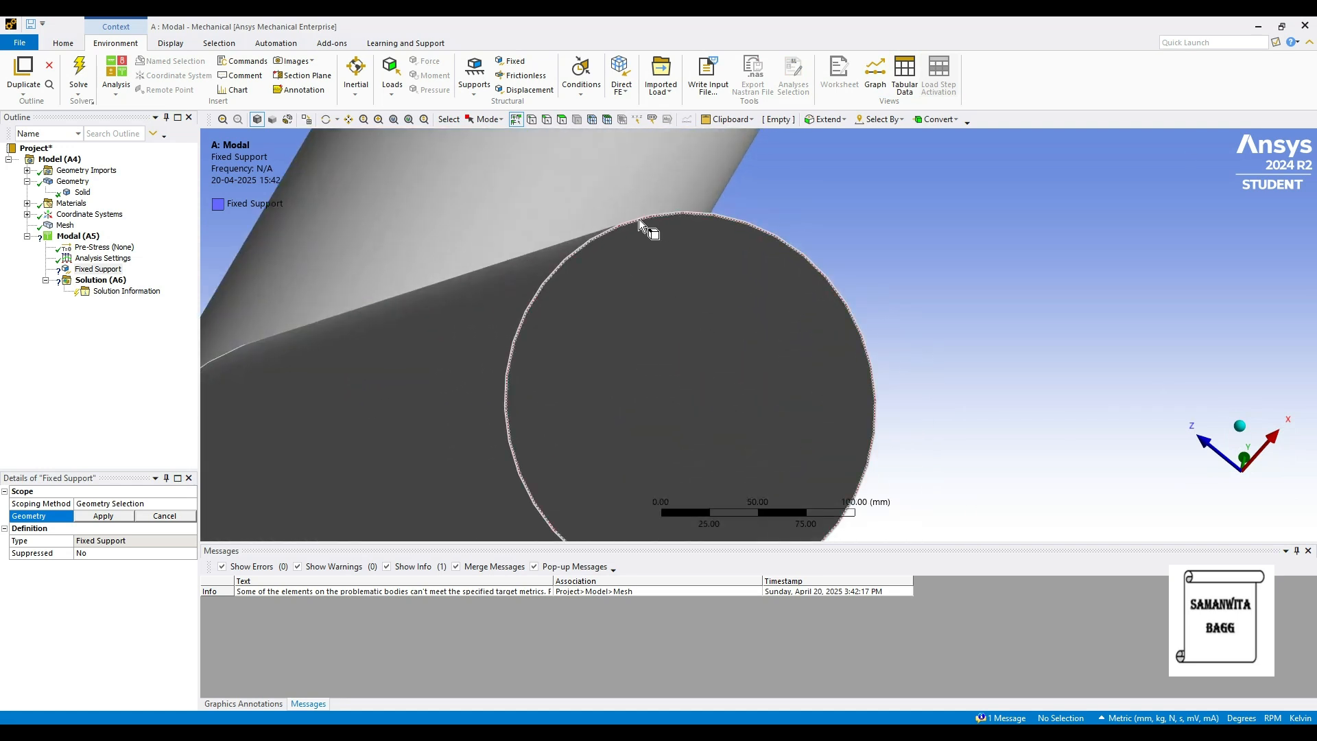
left_click(561, 119)
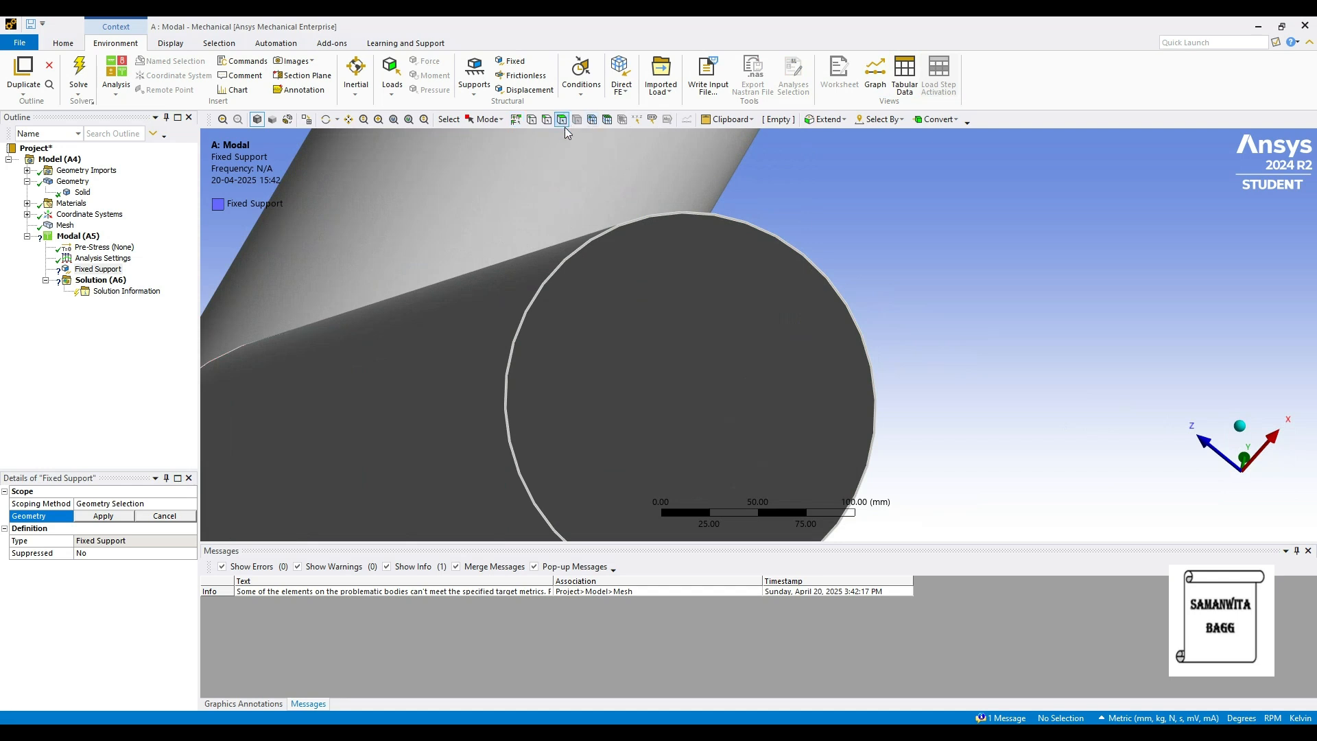
left_click(643, 226)
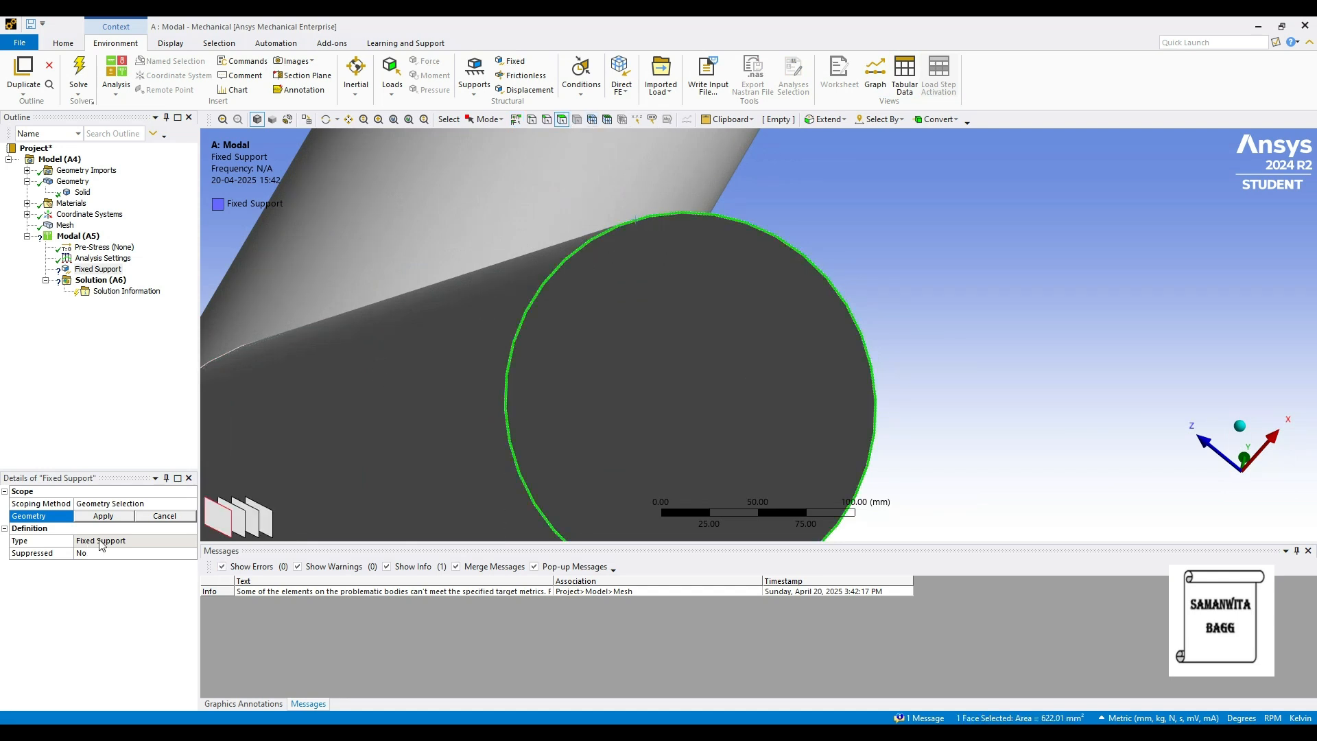
left_click(104, 515)
Bring the whole Y pipe back into view and solve the modal analysis.
middle_click_drag(689, 247, 724, 452)
scroll(734, 253, "down", 5)
scroll(711, 290, "down", 1)
middle_click_drag(711, 290, 904, 291)
scroll(743, 288, "down", 5)
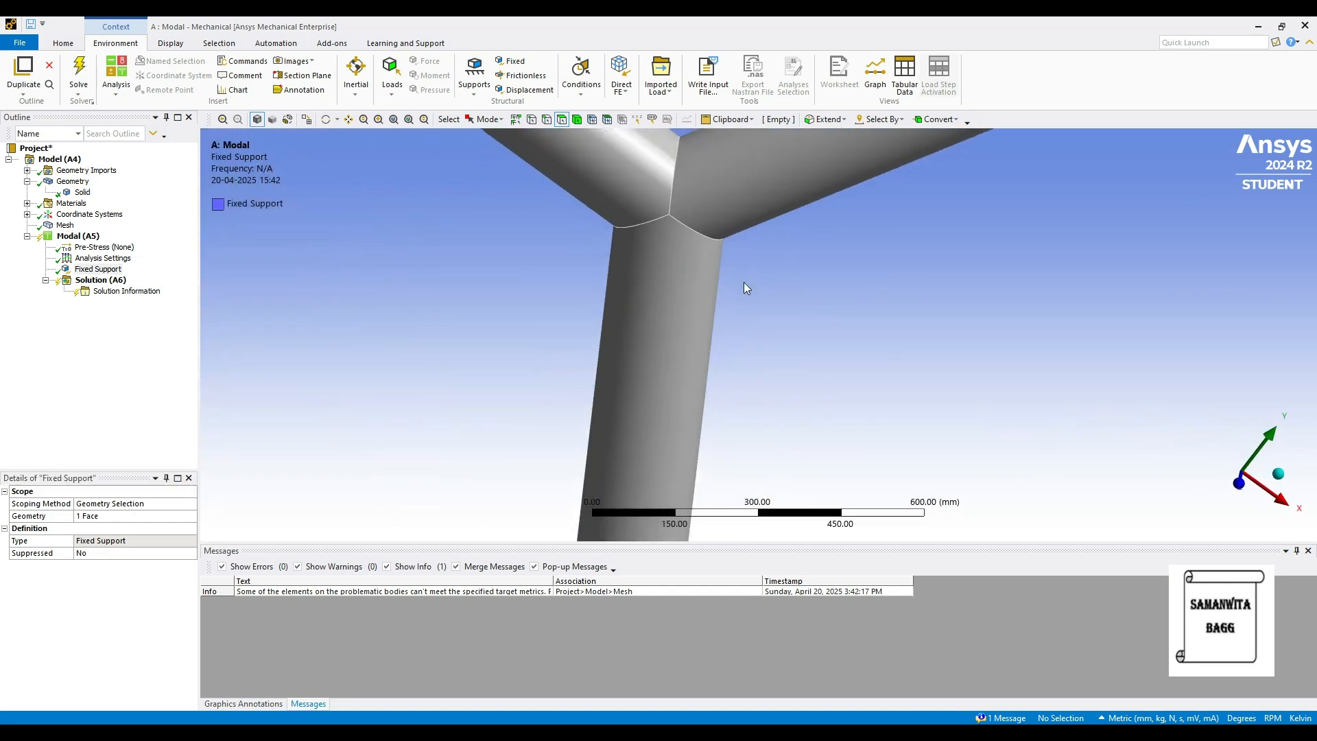
left_click(96, 280)
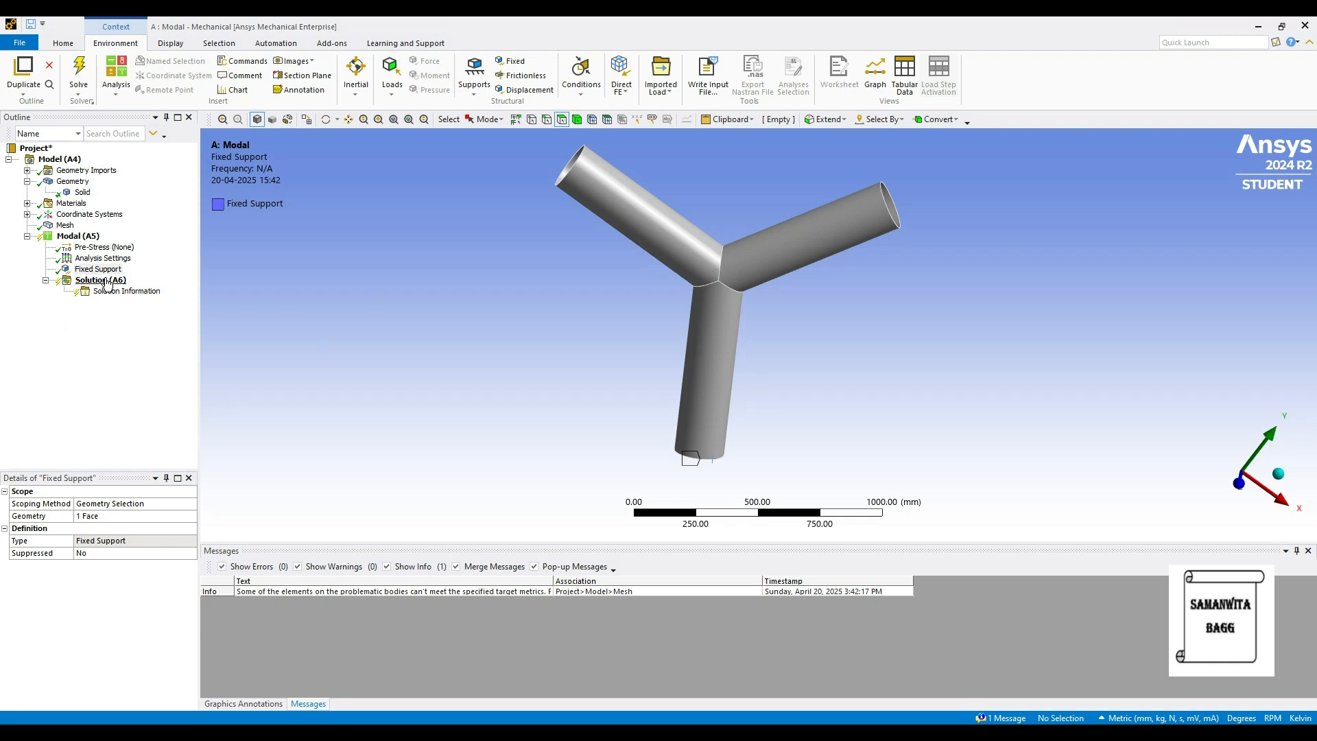
right_click(105, 280)
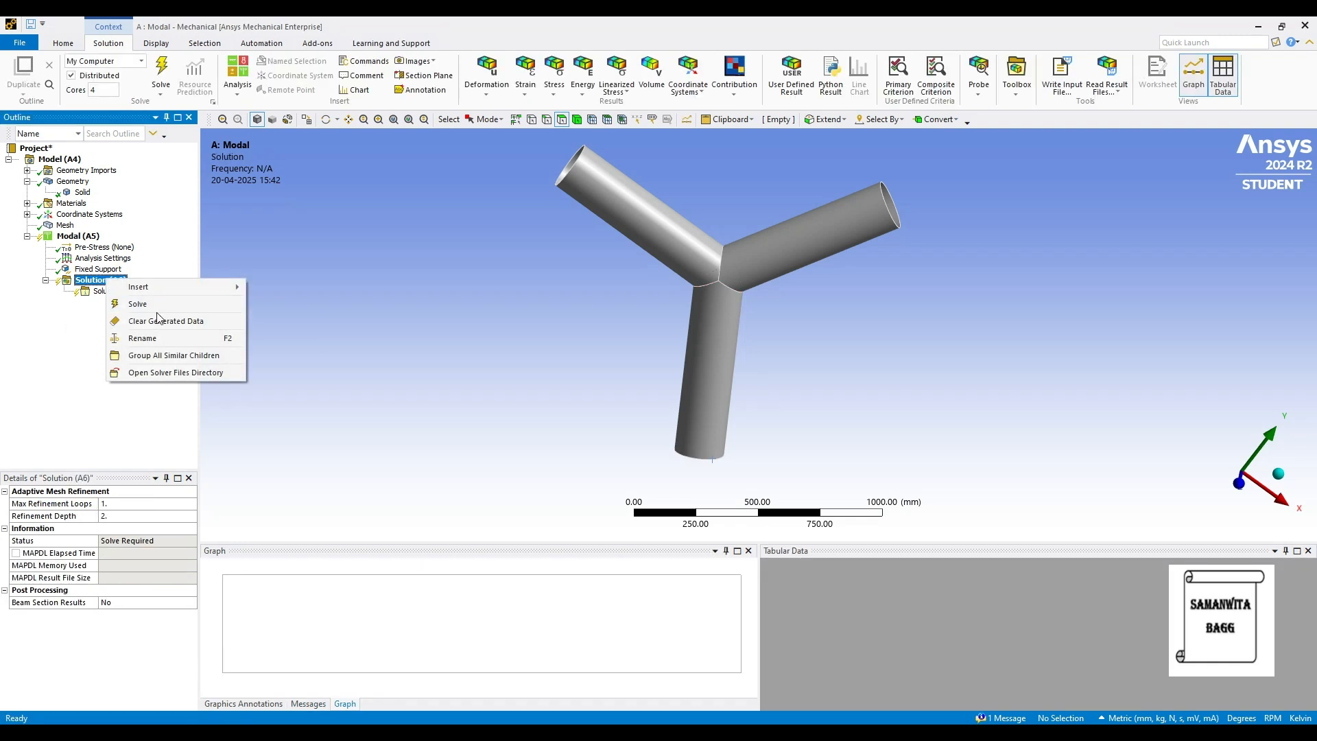
left_click(154, 306)
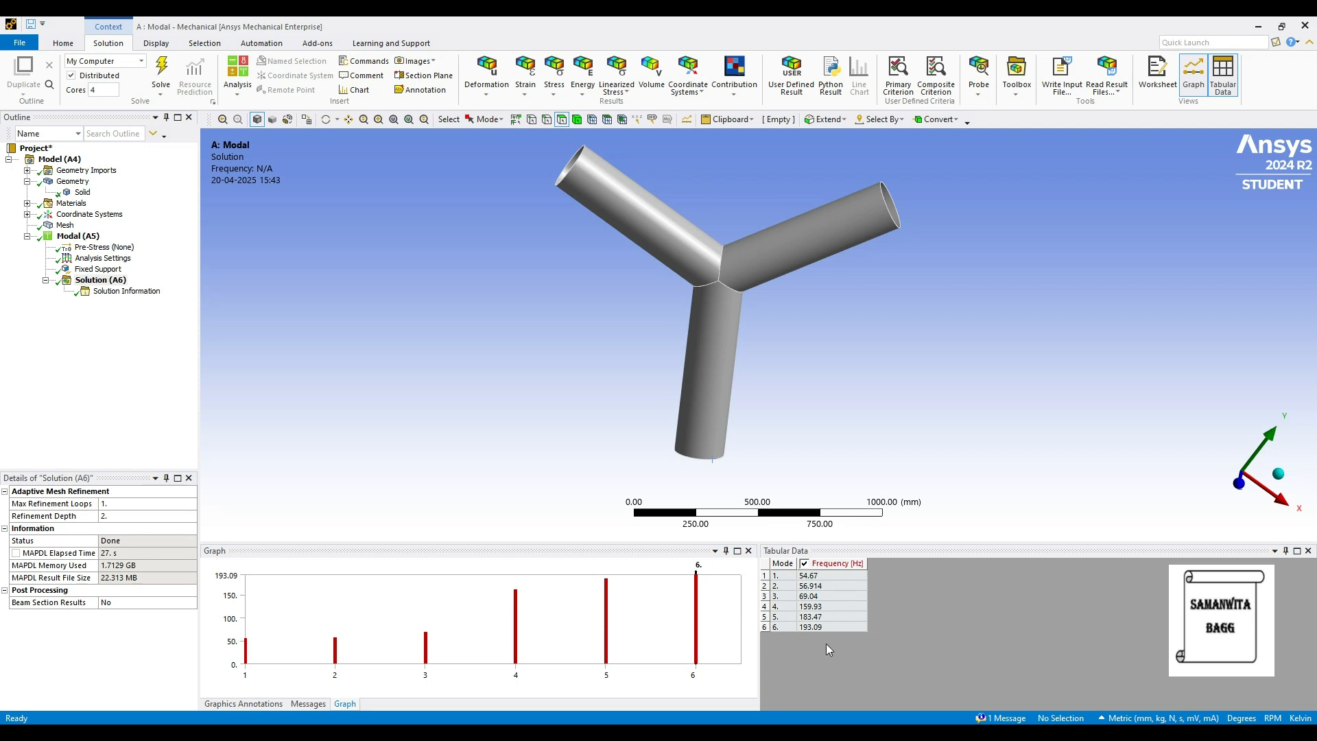
Create Total Deformation mode shape results for all six modes and evaluate them.
left_click(725, 620)
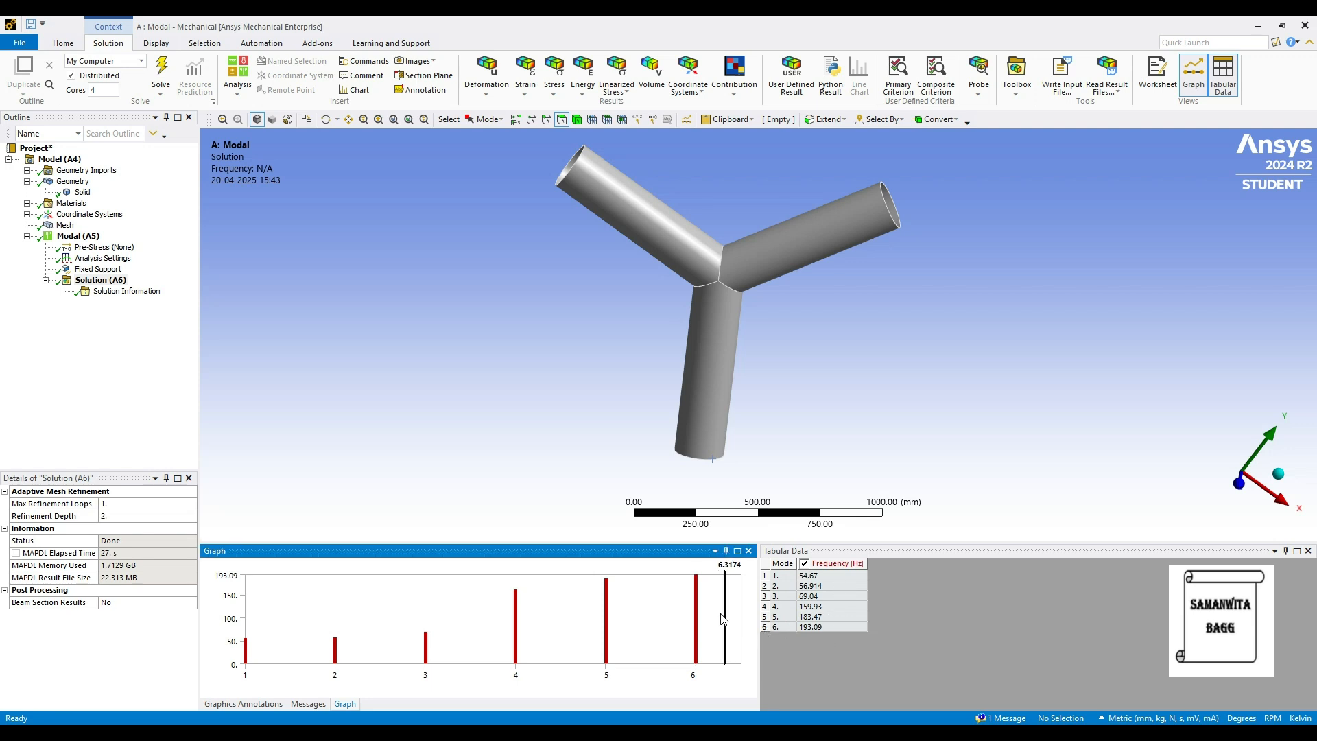
right_click(751, 614)
left_click(754, 626)
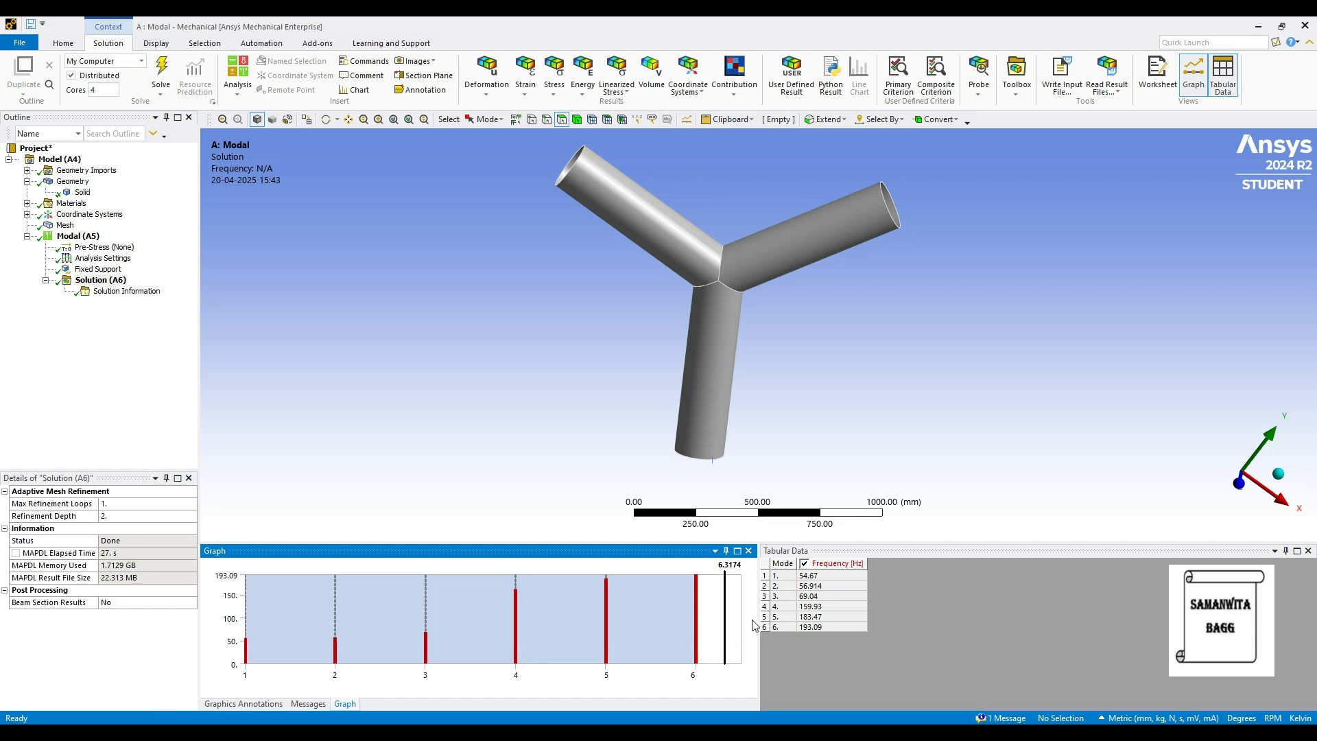
left_click(720, 617)
right_click(719, 615)
left_click(755, 619)
left_click(116, 283)
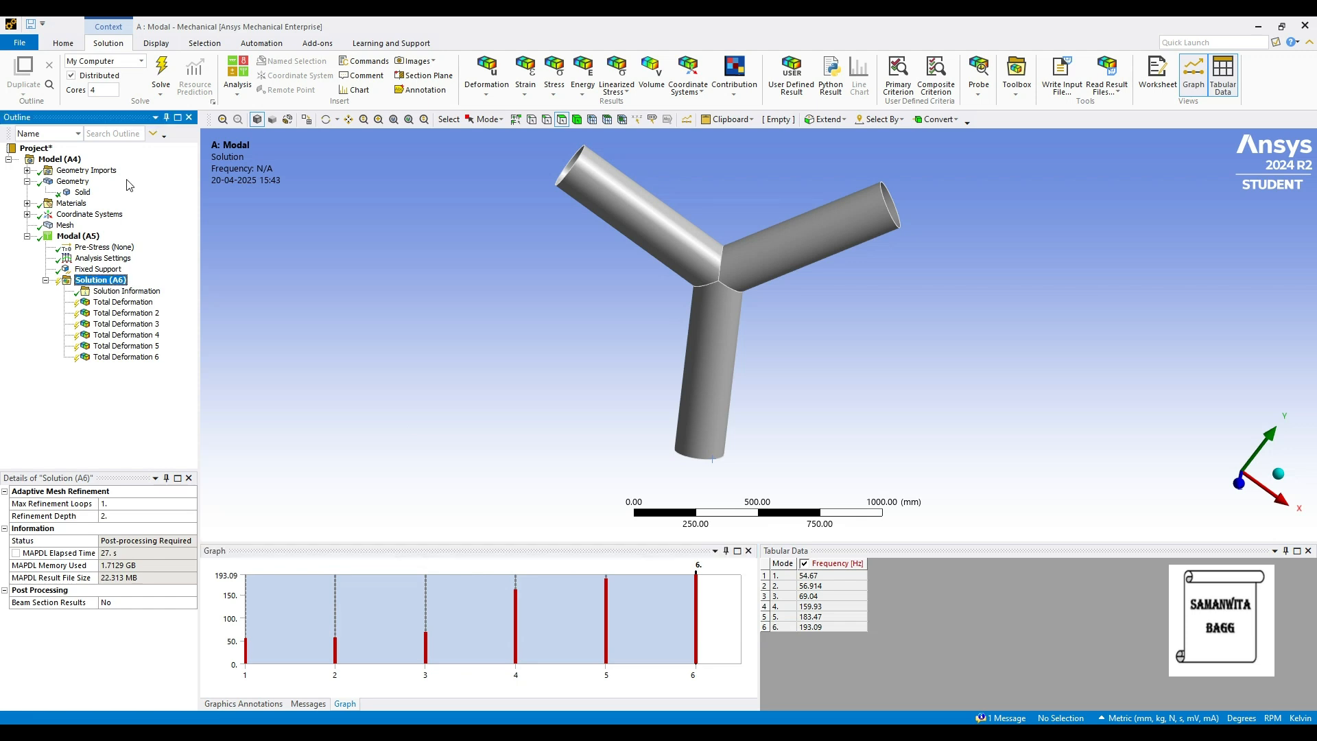
left_click(162, 70)
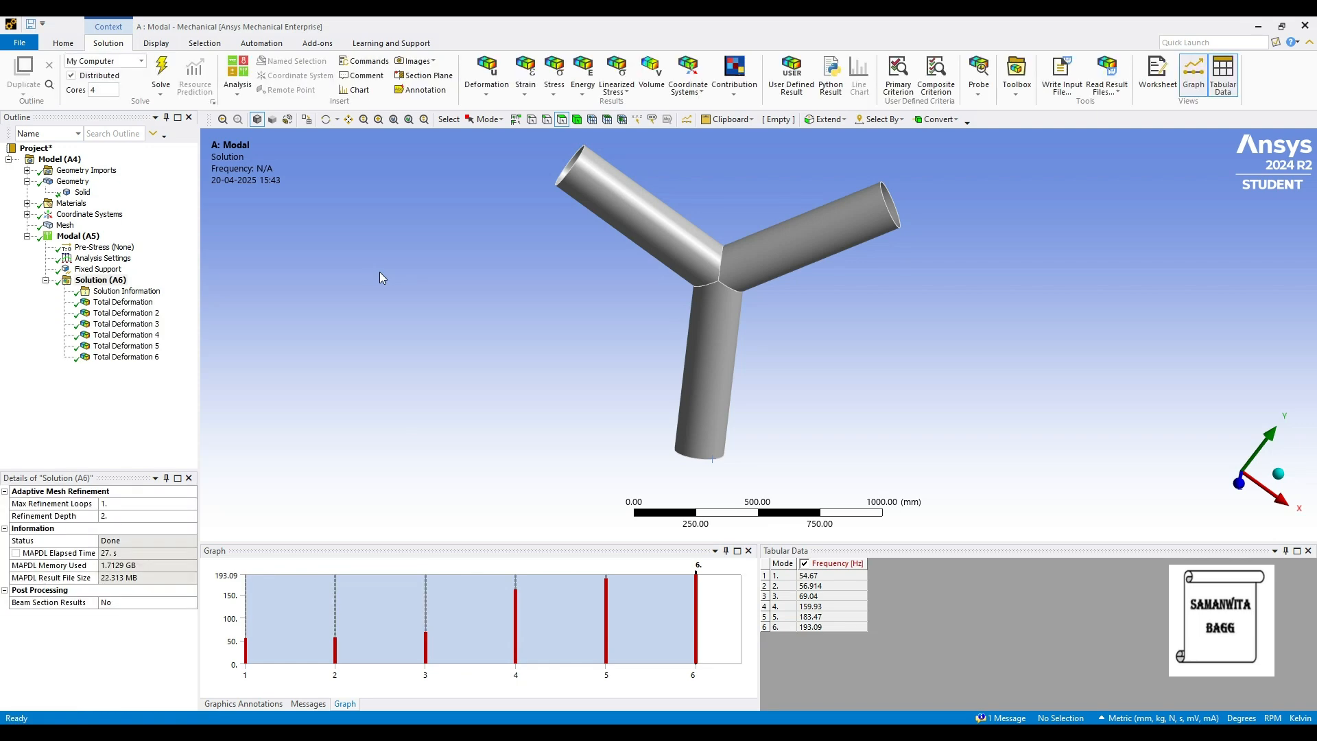
Display the Total Deformation result of mode 1, examine the deformed pipe, and play and pause its animation.
left_click(123, 302)
left_click_drag(733, 408, 748, 363)
left_click_drag(524, 361, 491, 349)
scroll(535, 351, "up", 1)
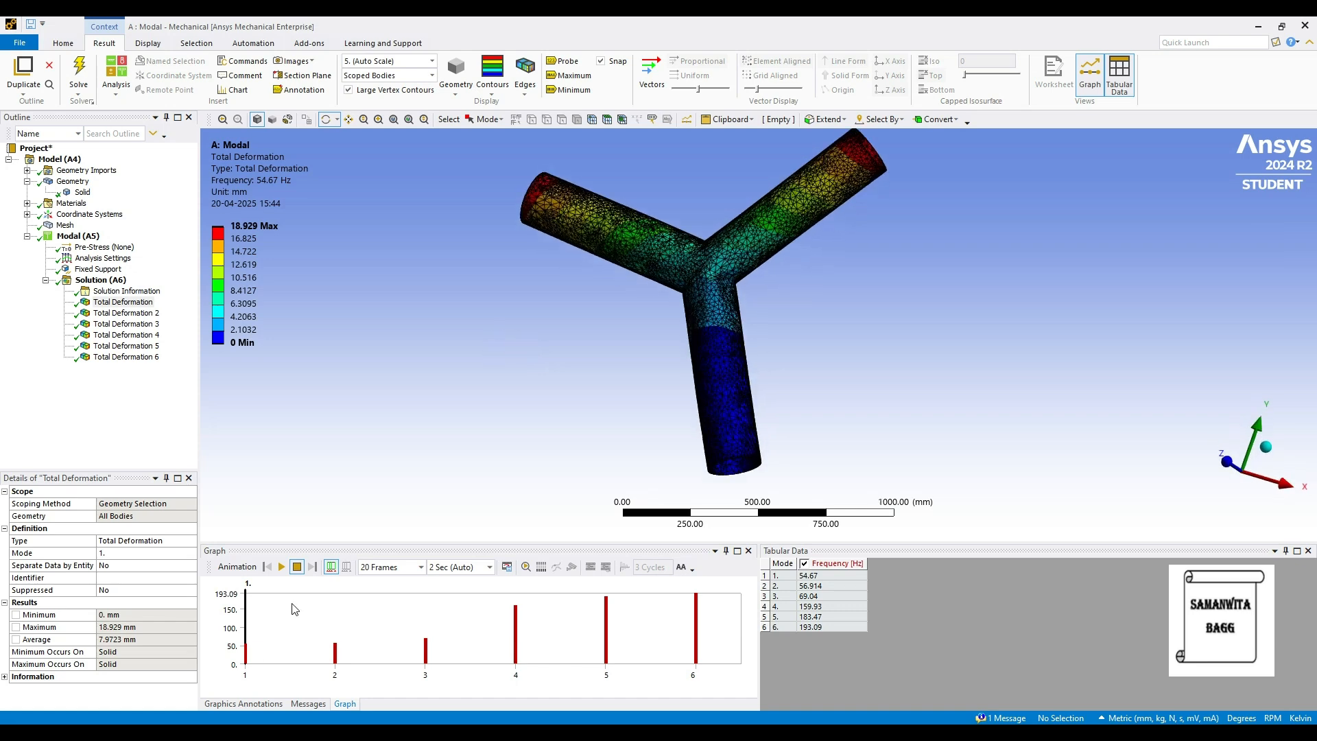
left_click(286, 570)
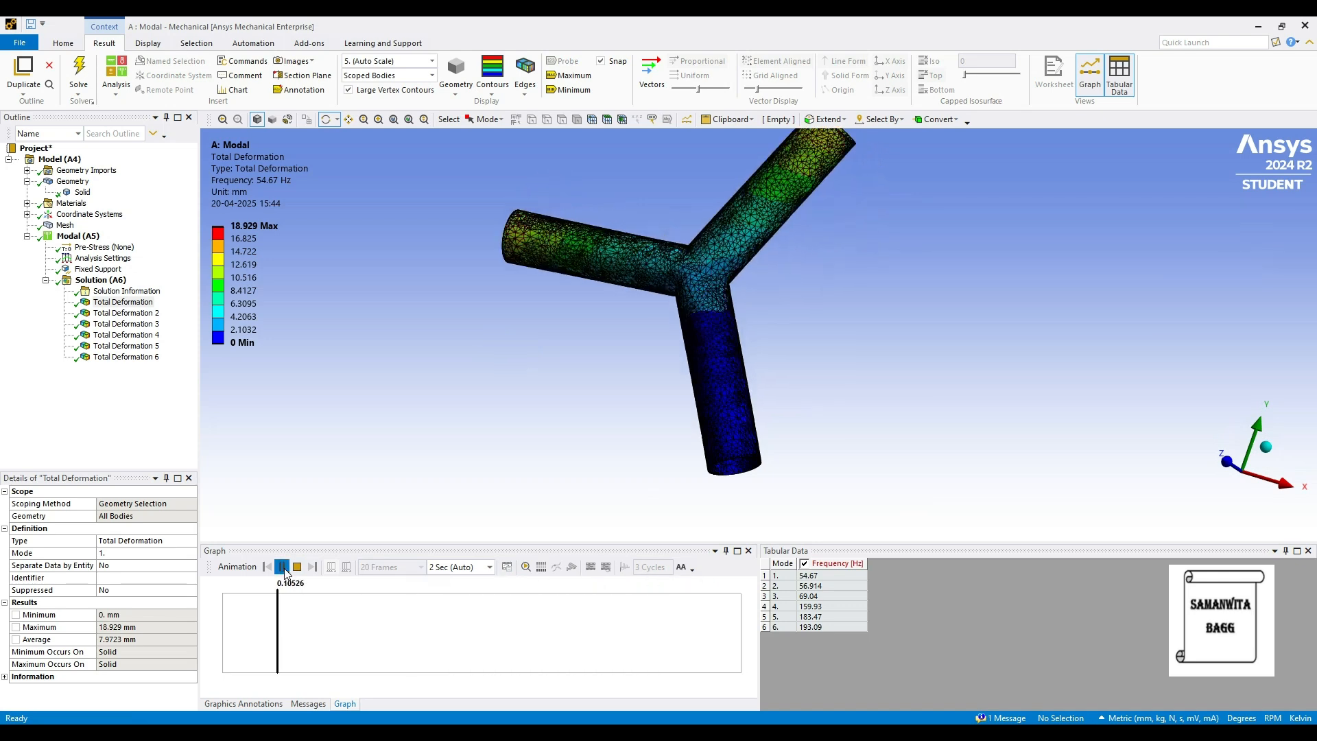
left_click(282, 568)
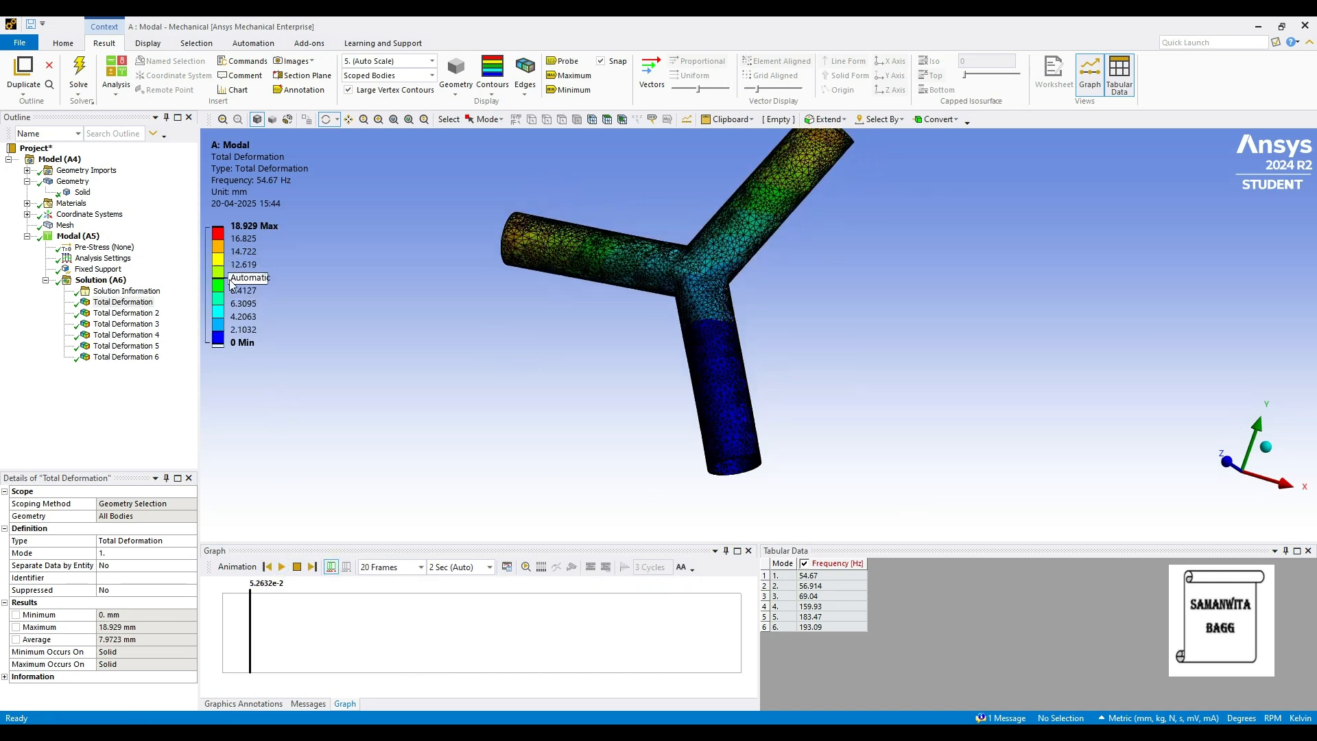
Display the Total Deformation result of mode 2, examine the deformed pipe from another angle, and play its animation.
left_click(130, 314)
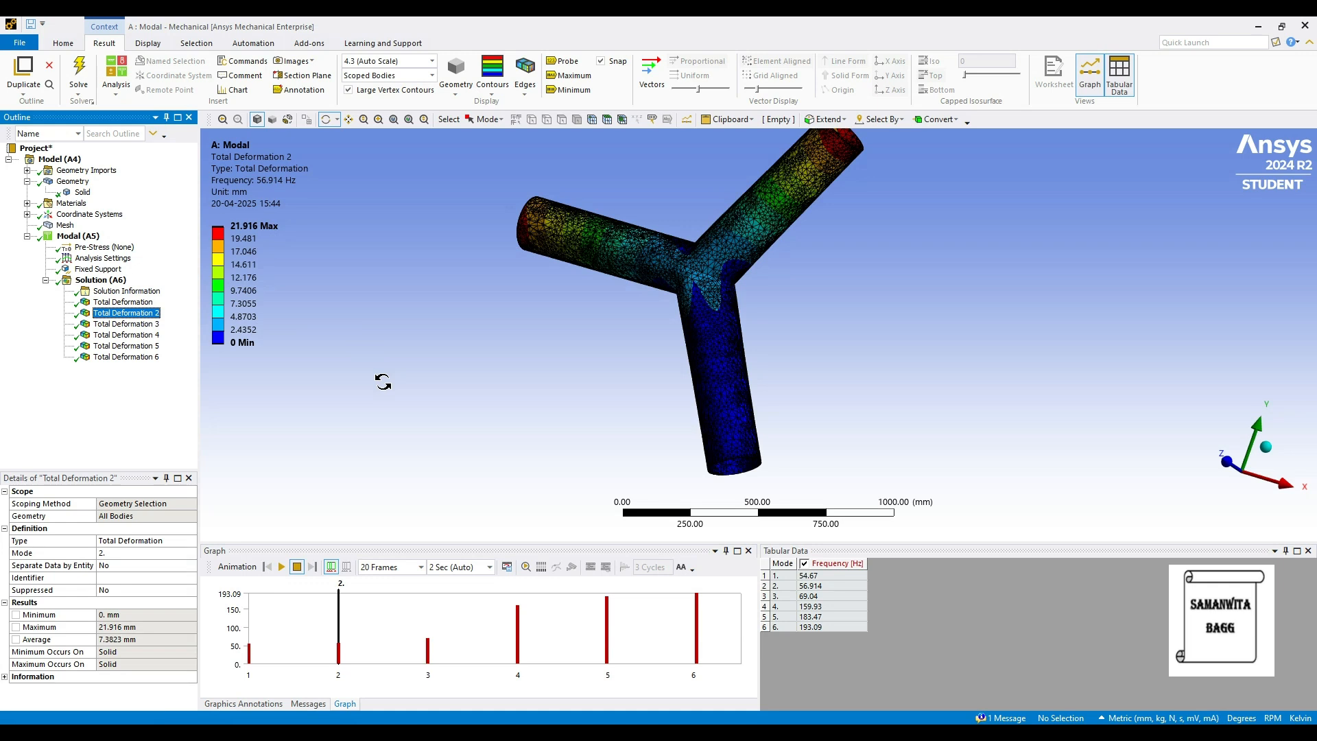
left_click_drag(793, 382, 834, 430)
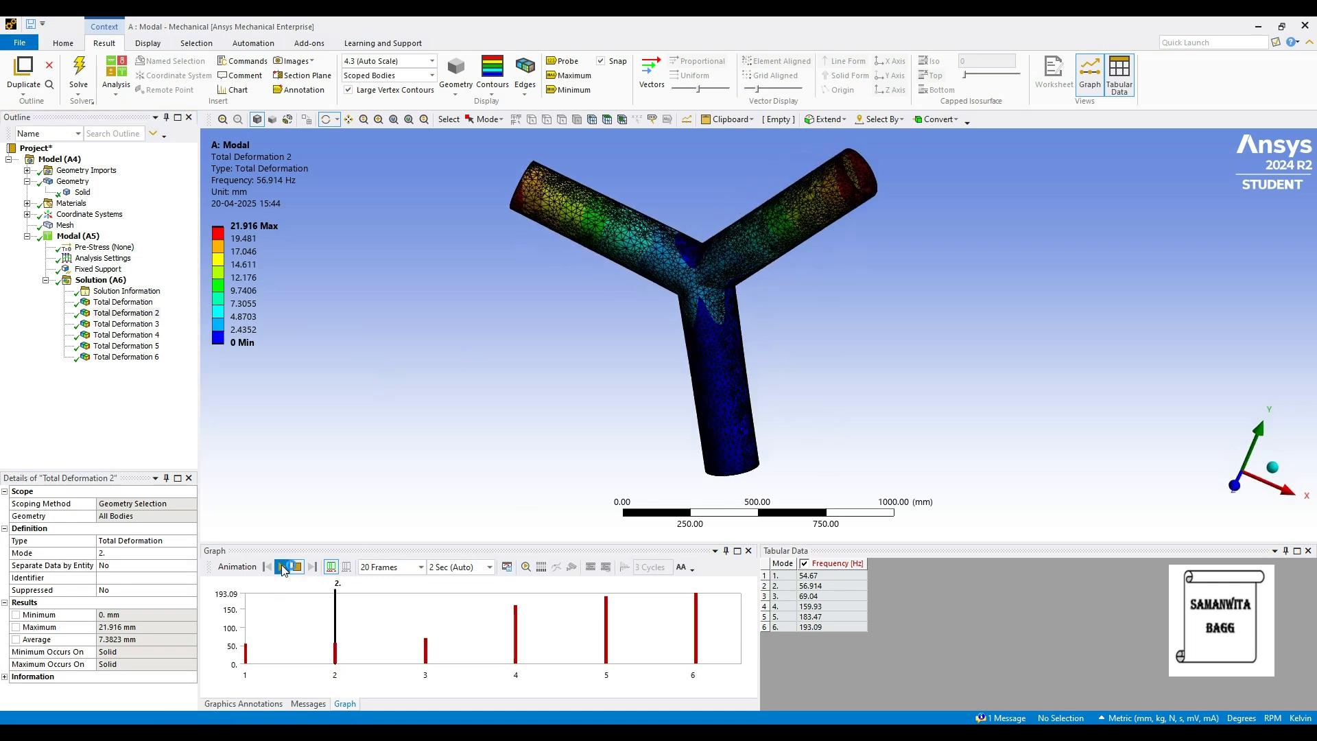
left_click(281, 567)
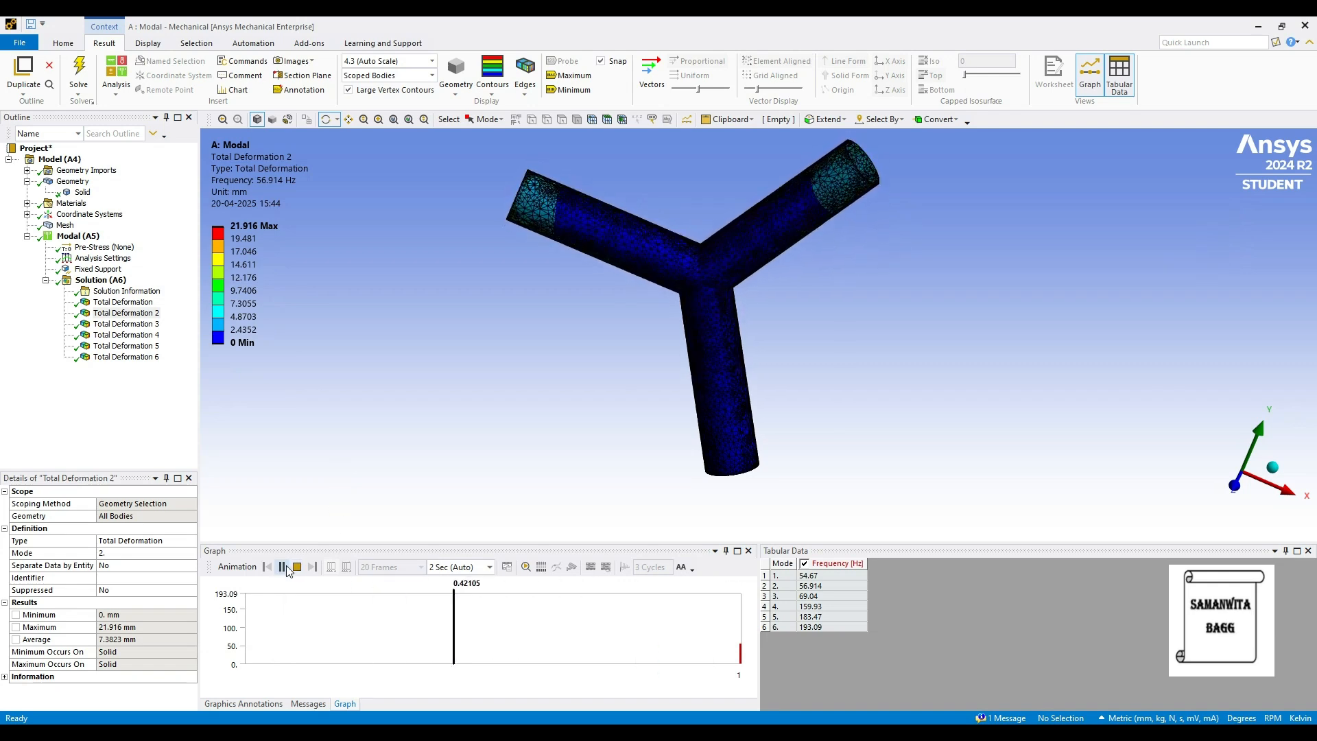
Review the Total Deformation results of modes 3 and 4, playing and pausing the animation of each mode.
left_click(137, 324)
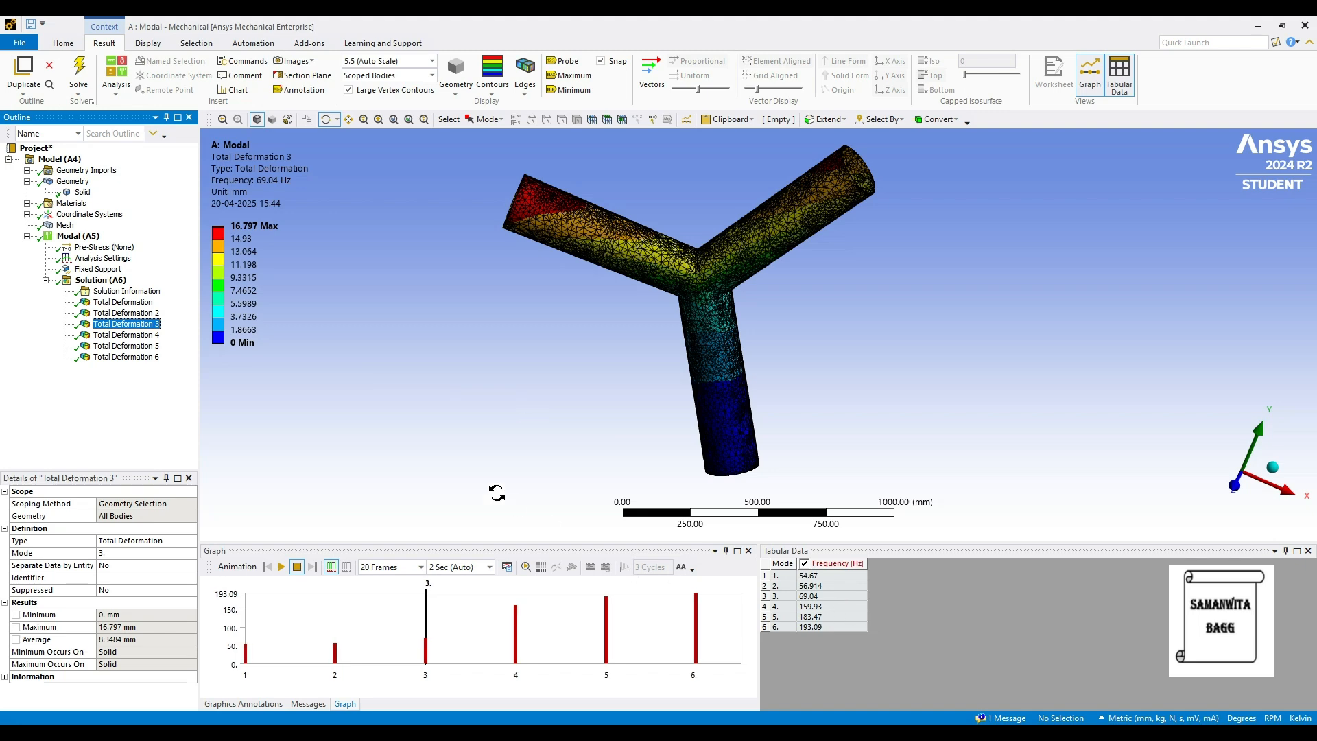
left_click(282, 566)
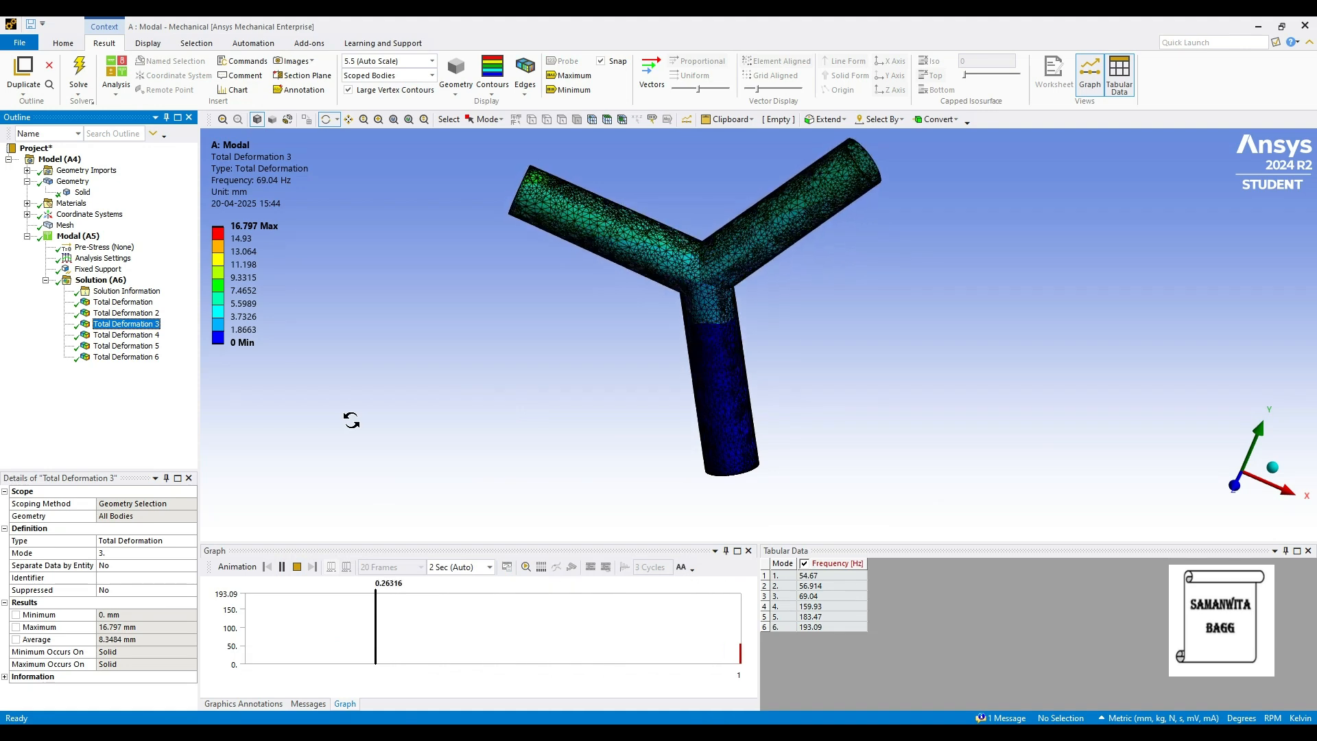
left_click(281, 566)
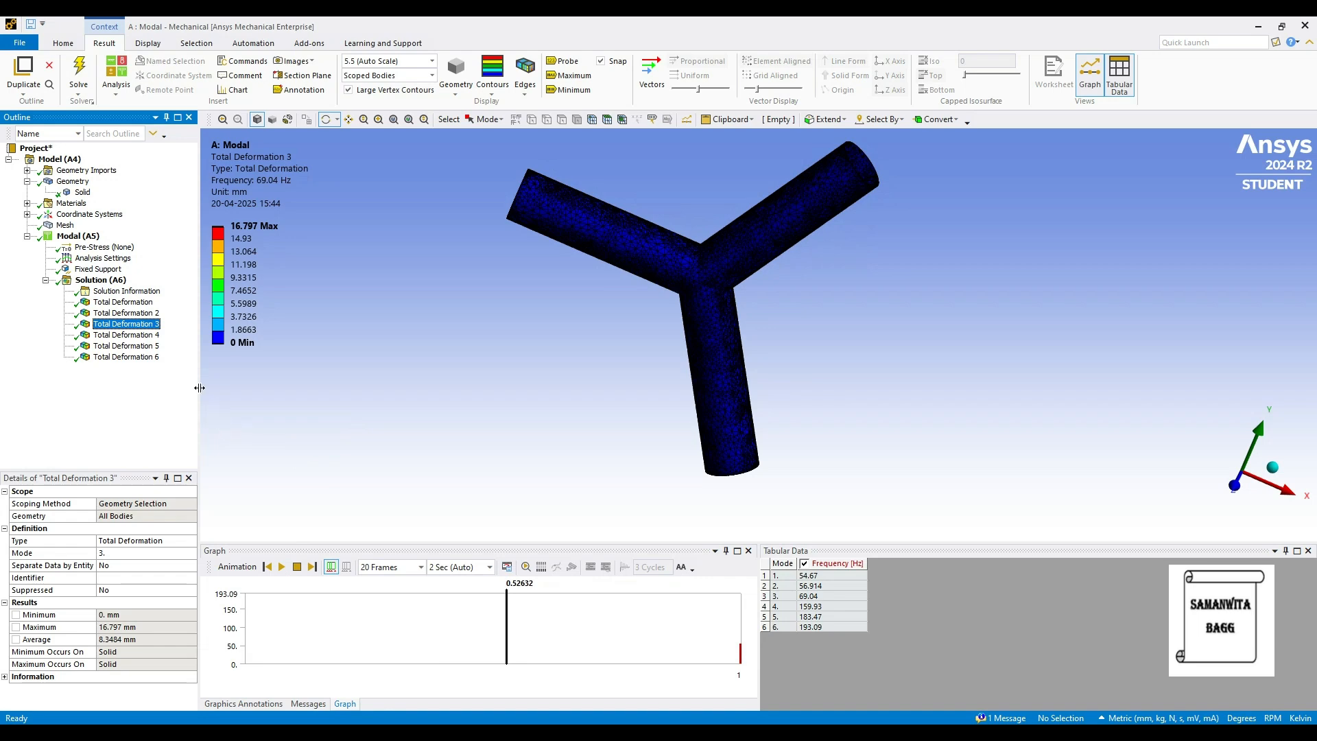
left_click(125, 335)
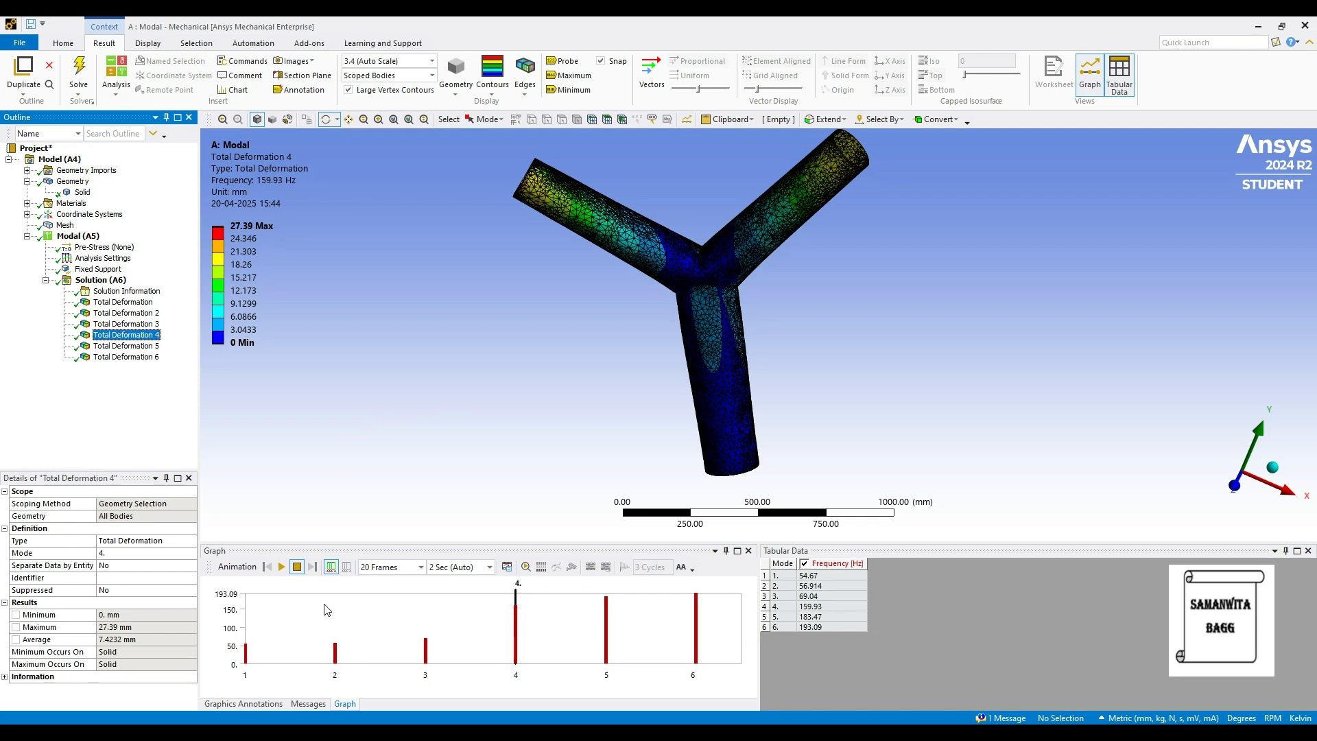
left_click(281, 566)
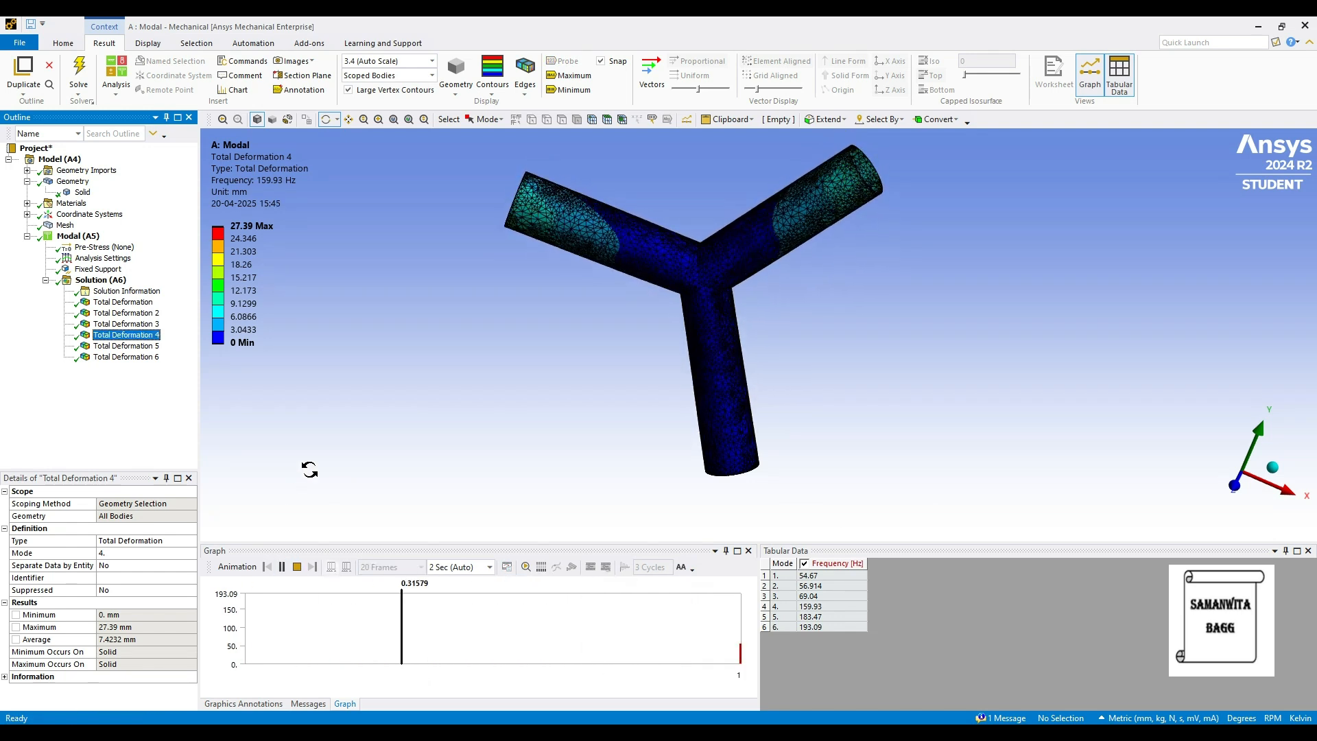
left_click(281, 566)
Display the mode 5 and mode 6 deformation results, and play and pause the mode 6 animation while examining the pipe.
left_click(131, 345)
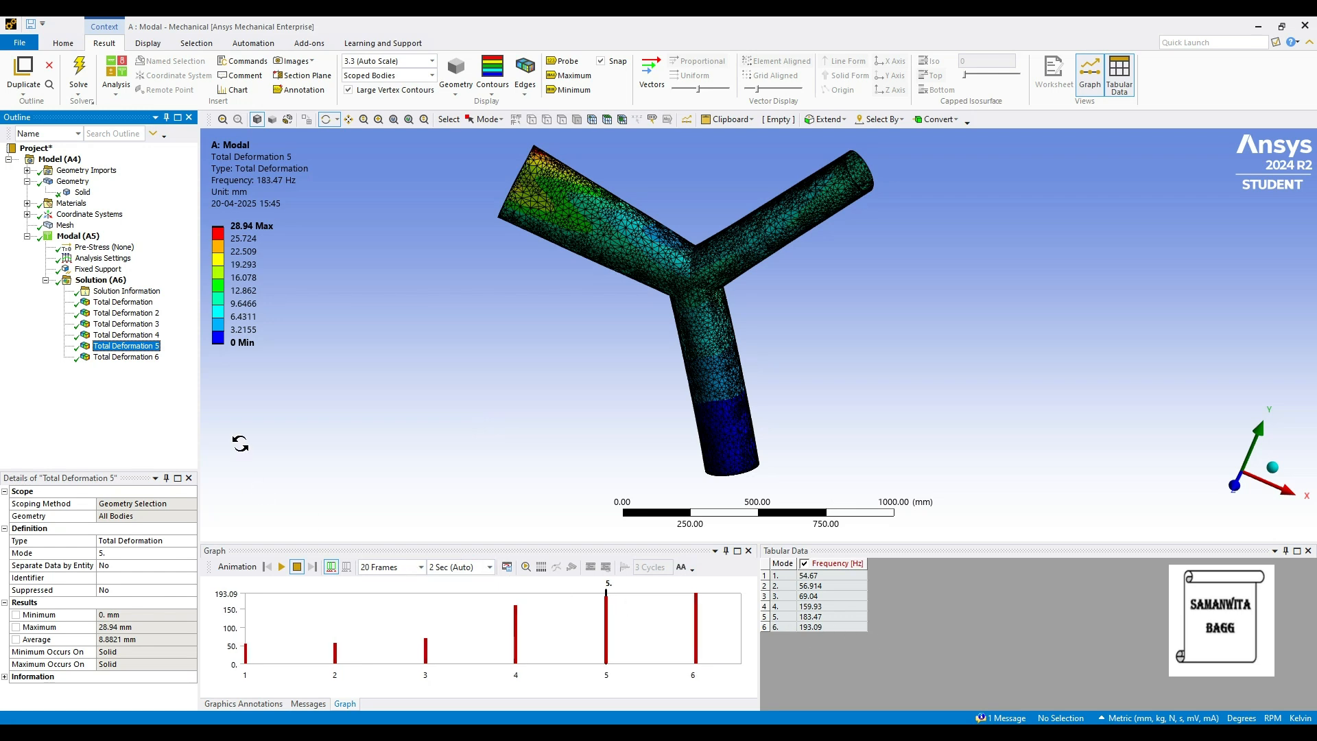
left_click(143, 359)
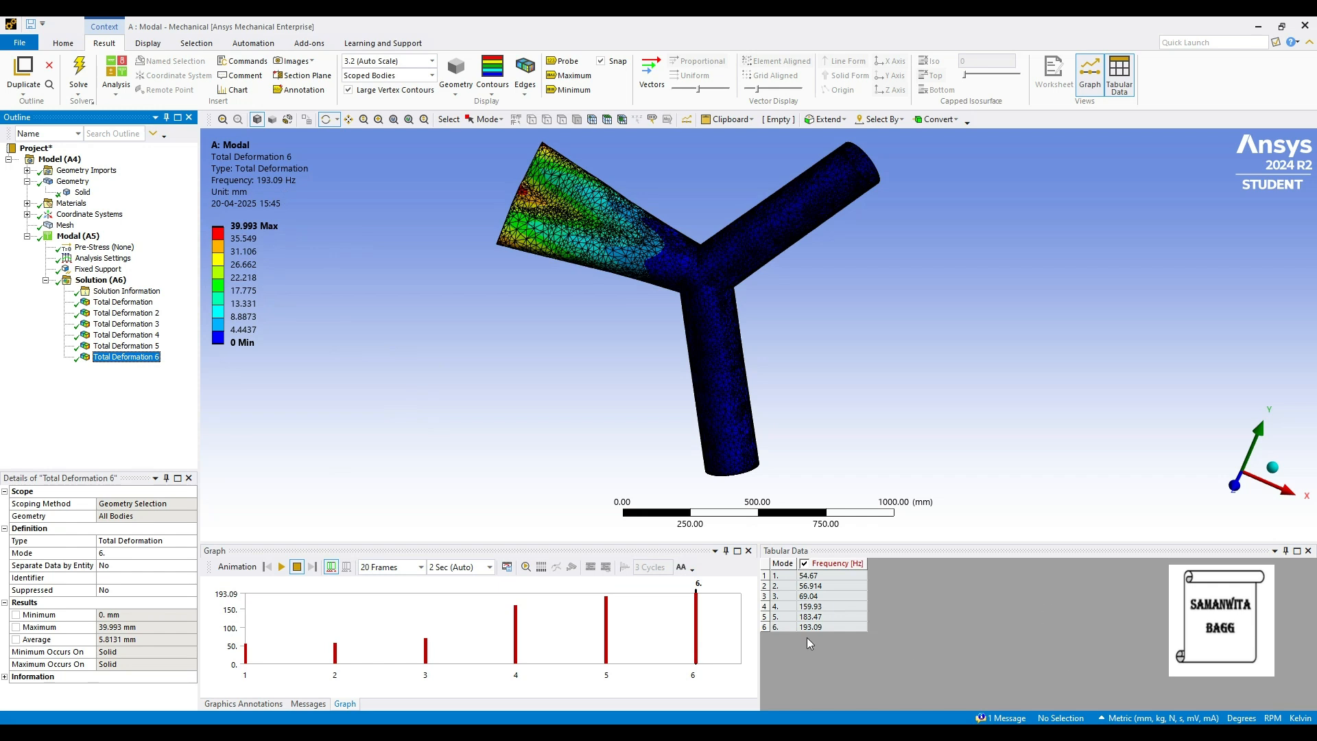
left_click(282, 567)
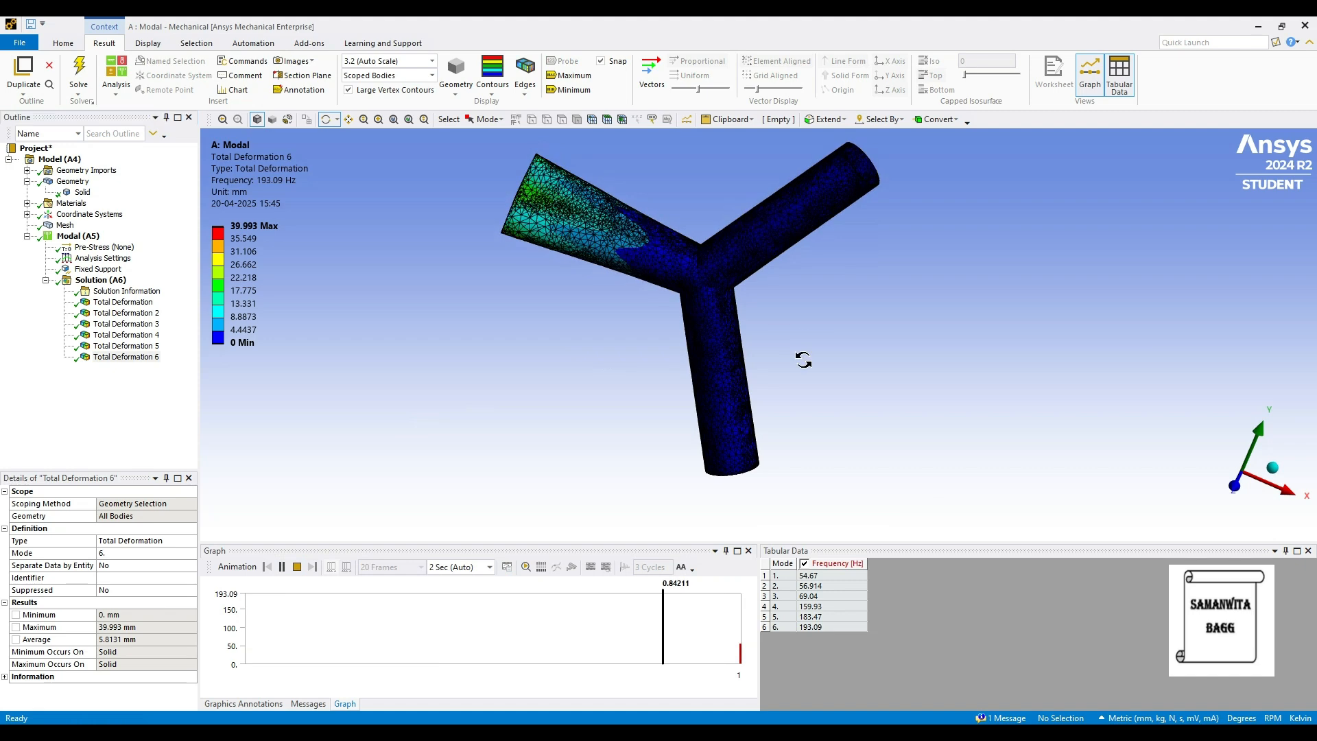
left_click_drag(761, 351, 788, 391)
left_click_drag(861, 414, 876, 360)
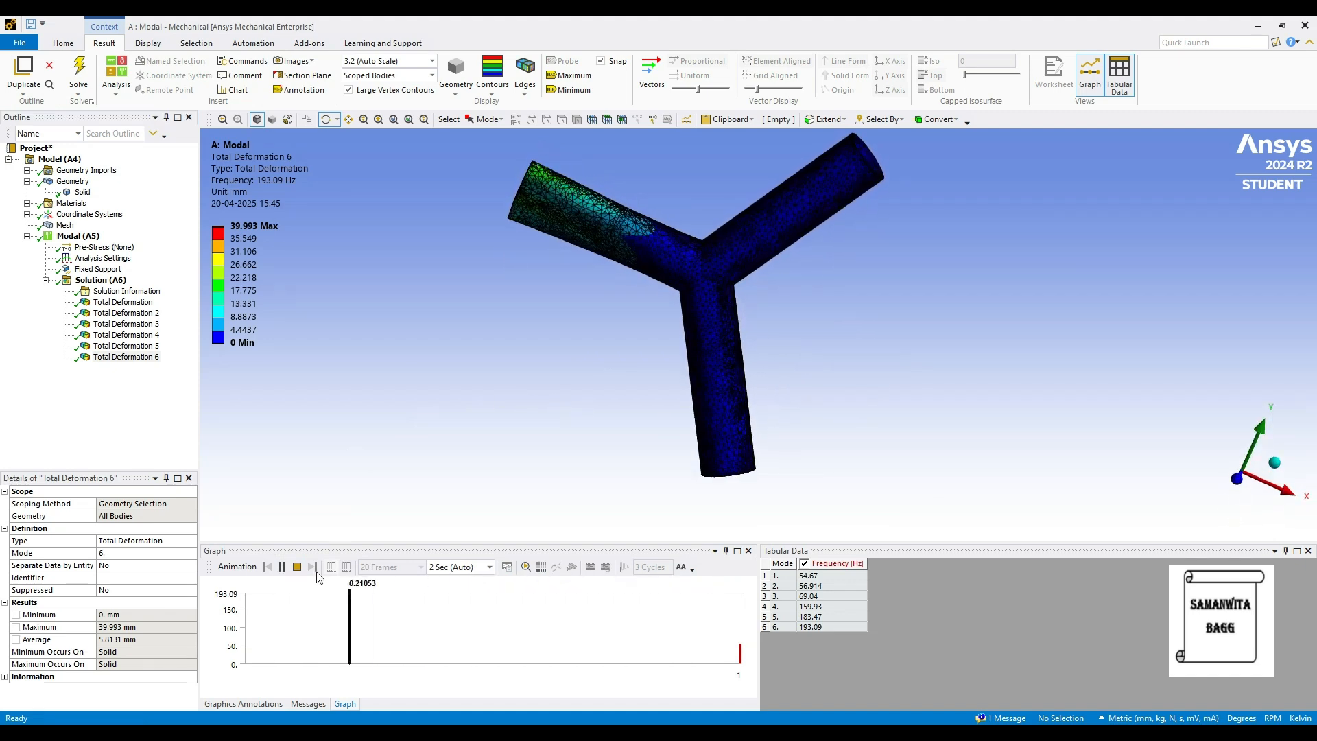
left_click(282, 568)
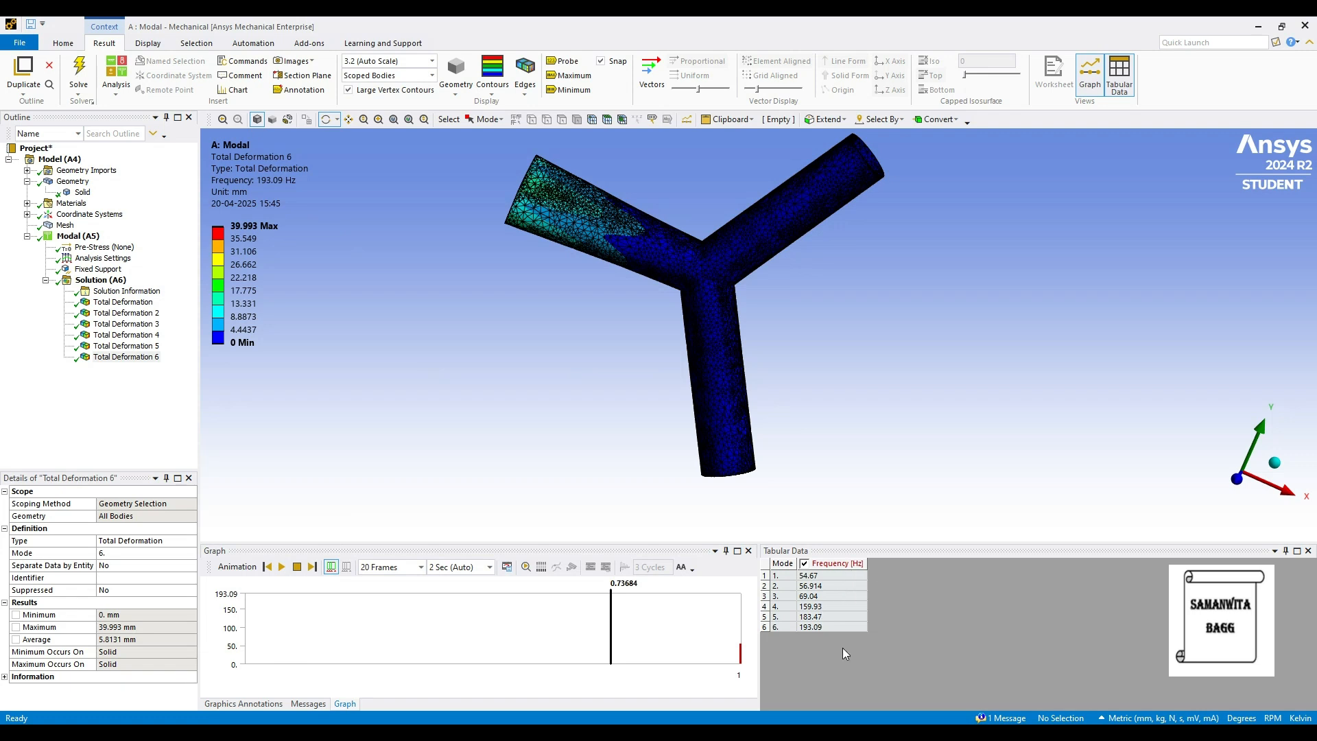
left_click_drag(838, 320, 841, 327)
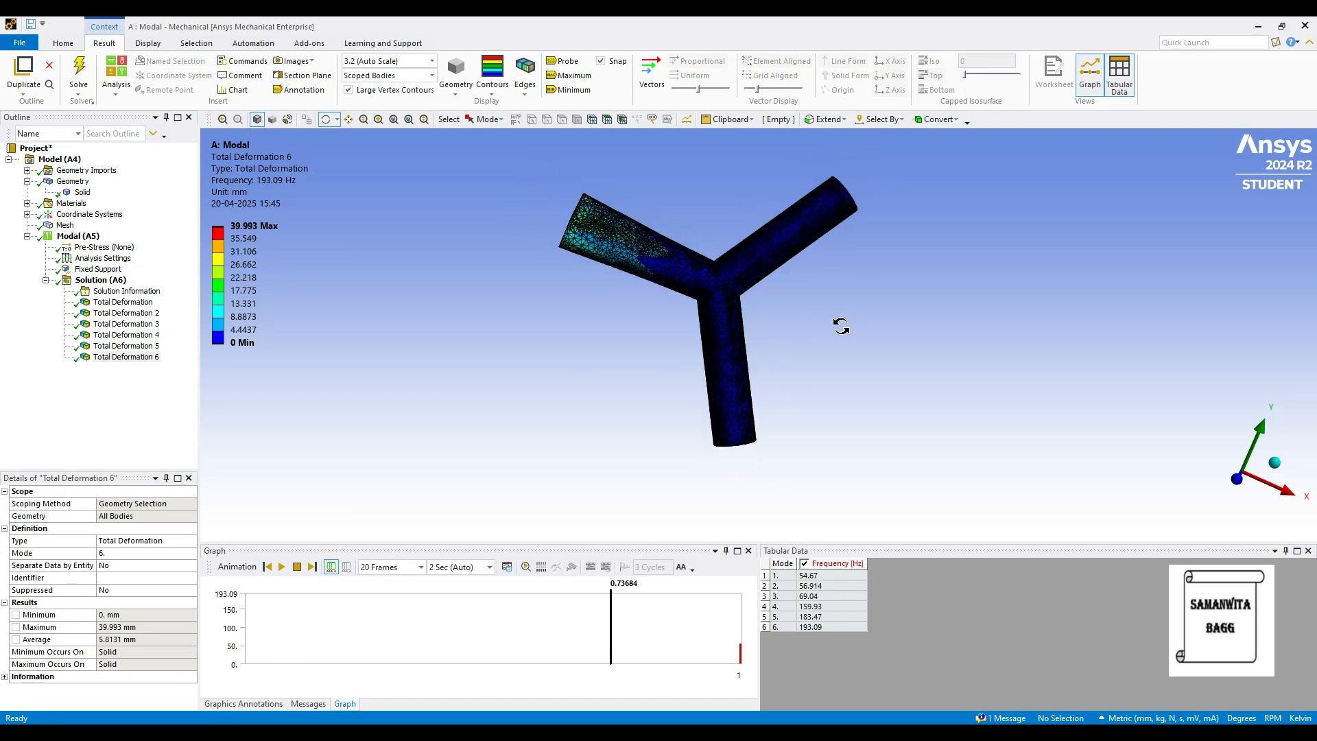
Check the maximum number of modes to find in the modal Analysis Settings.
left_click(103, 258)
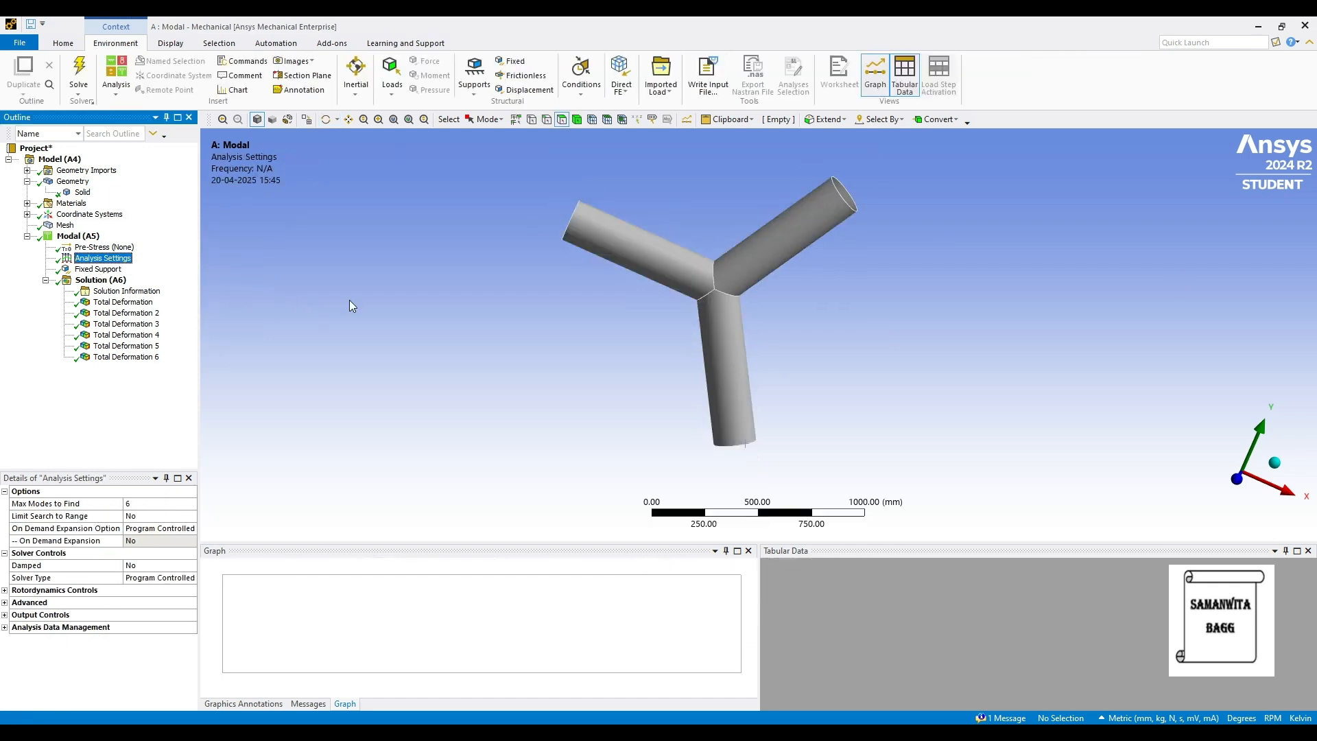
left_click(148, 505)
left_click(256, 396)
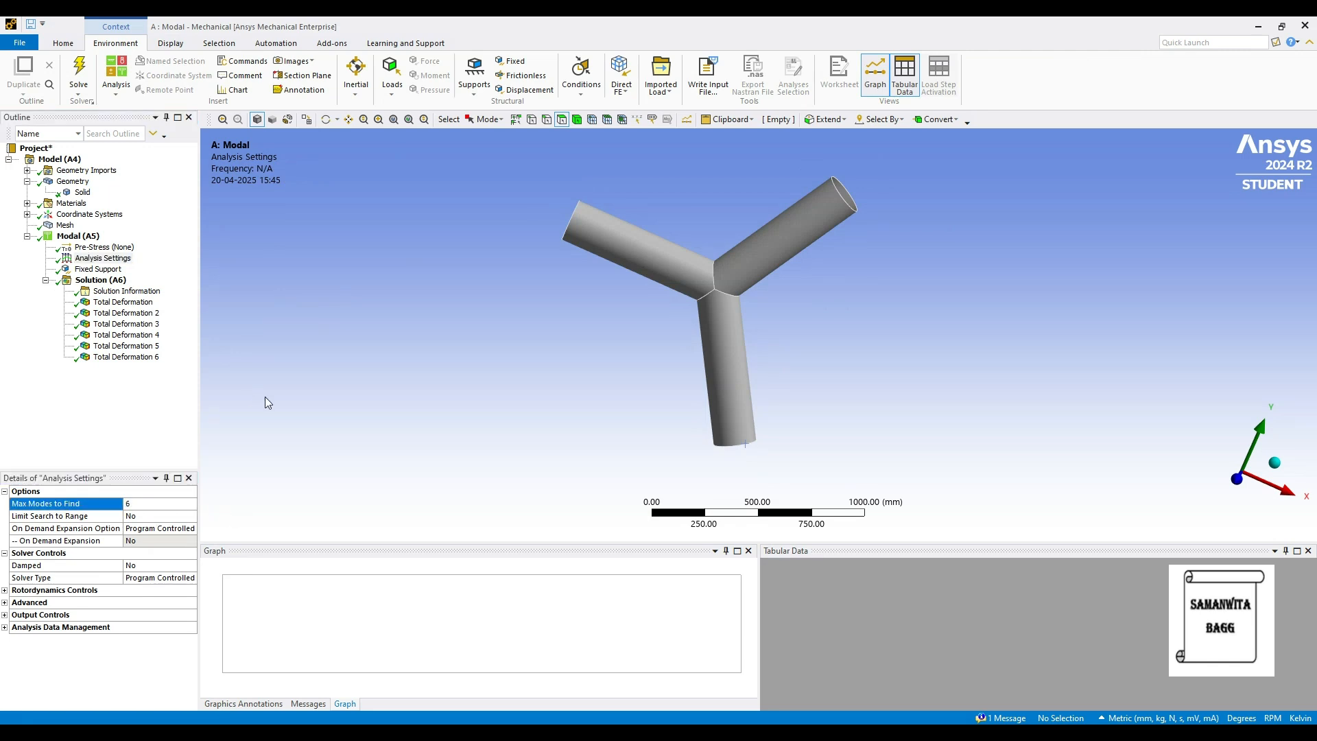
Assign CPVC as the material of the Solid body and solve the modal analysis again.
left_click(83, 192)
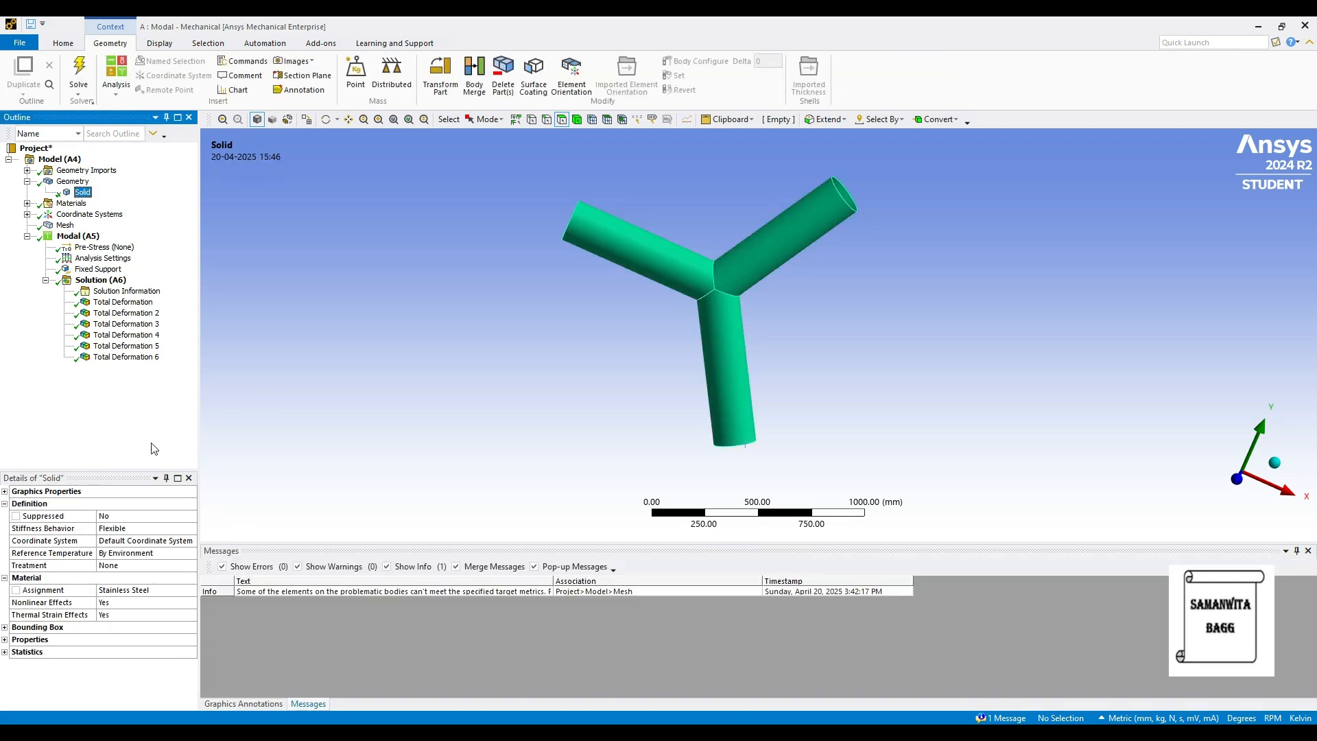
left_click(172, 594)
left_click(191, 590)
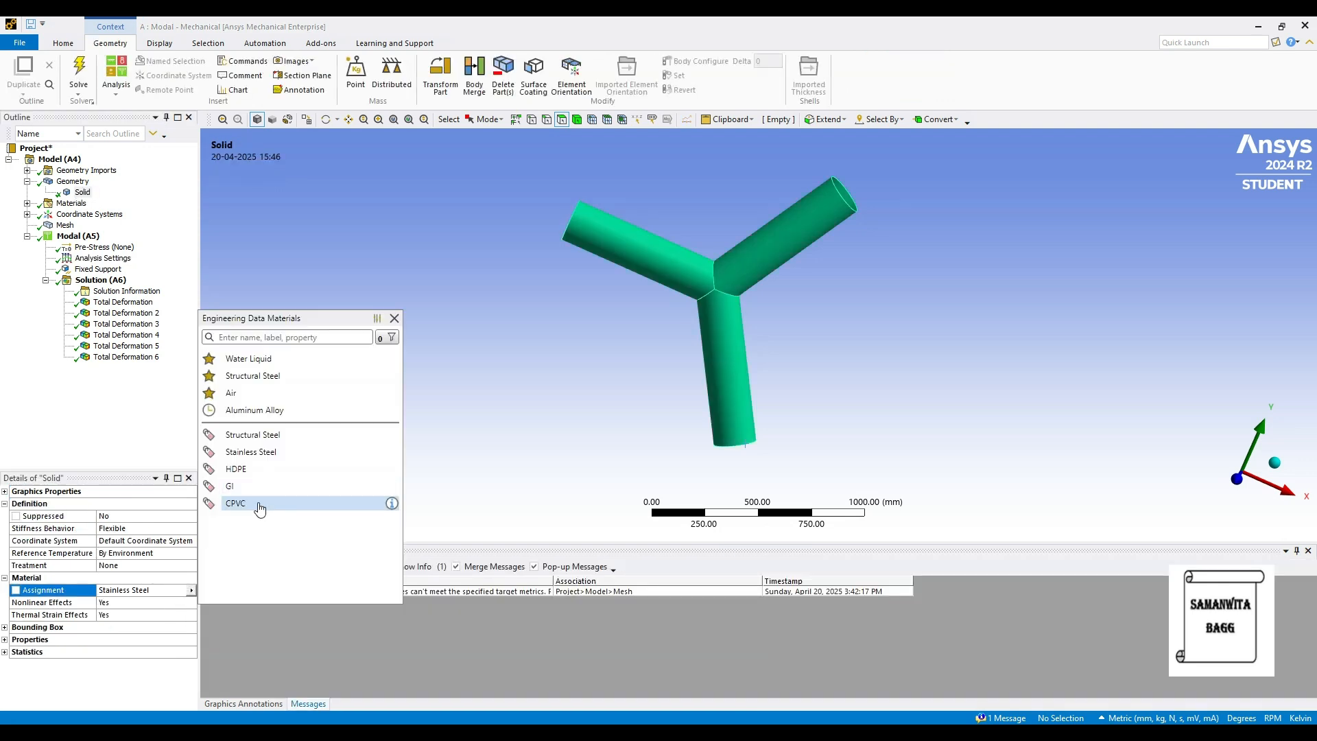
left_click(259, 506)
left_click(102, 280)
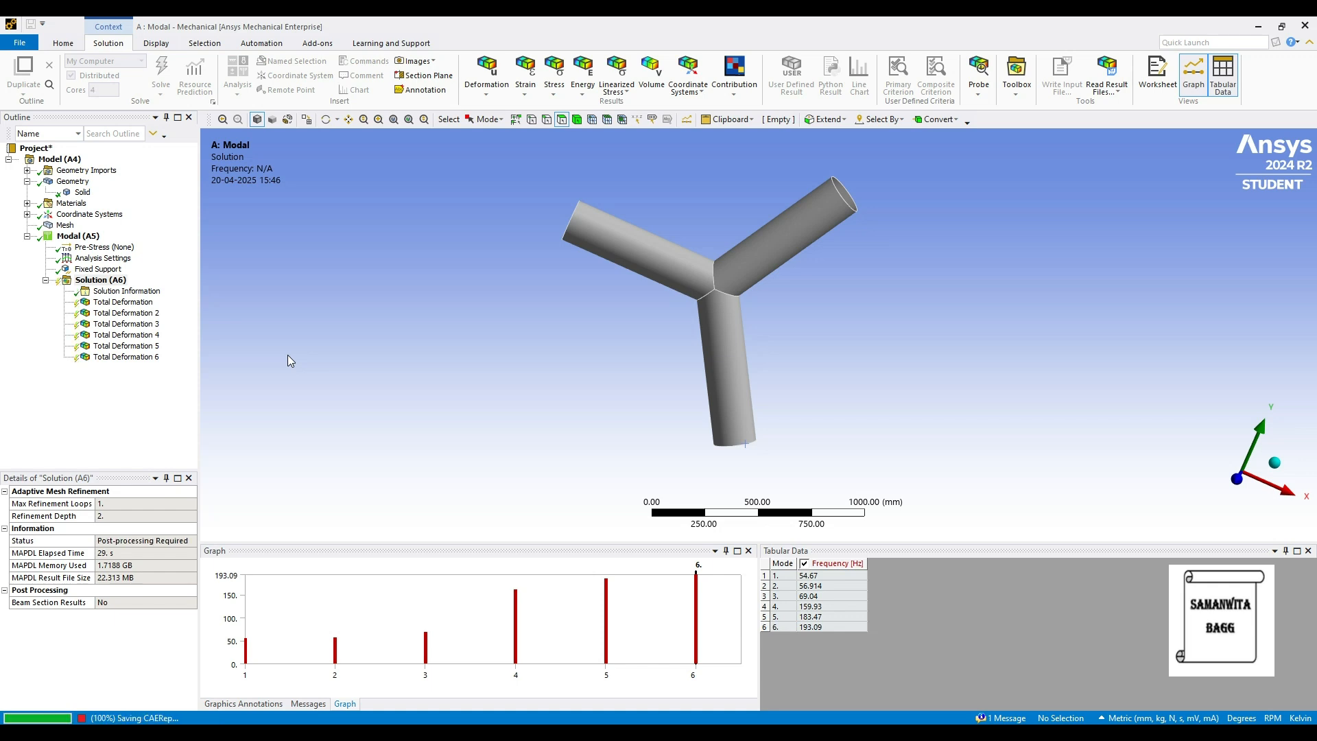
Review the Total Deformation results of all six modes for the CPVC pipe, playing and pausing the mode 1 animation.
left_click(123, 302)
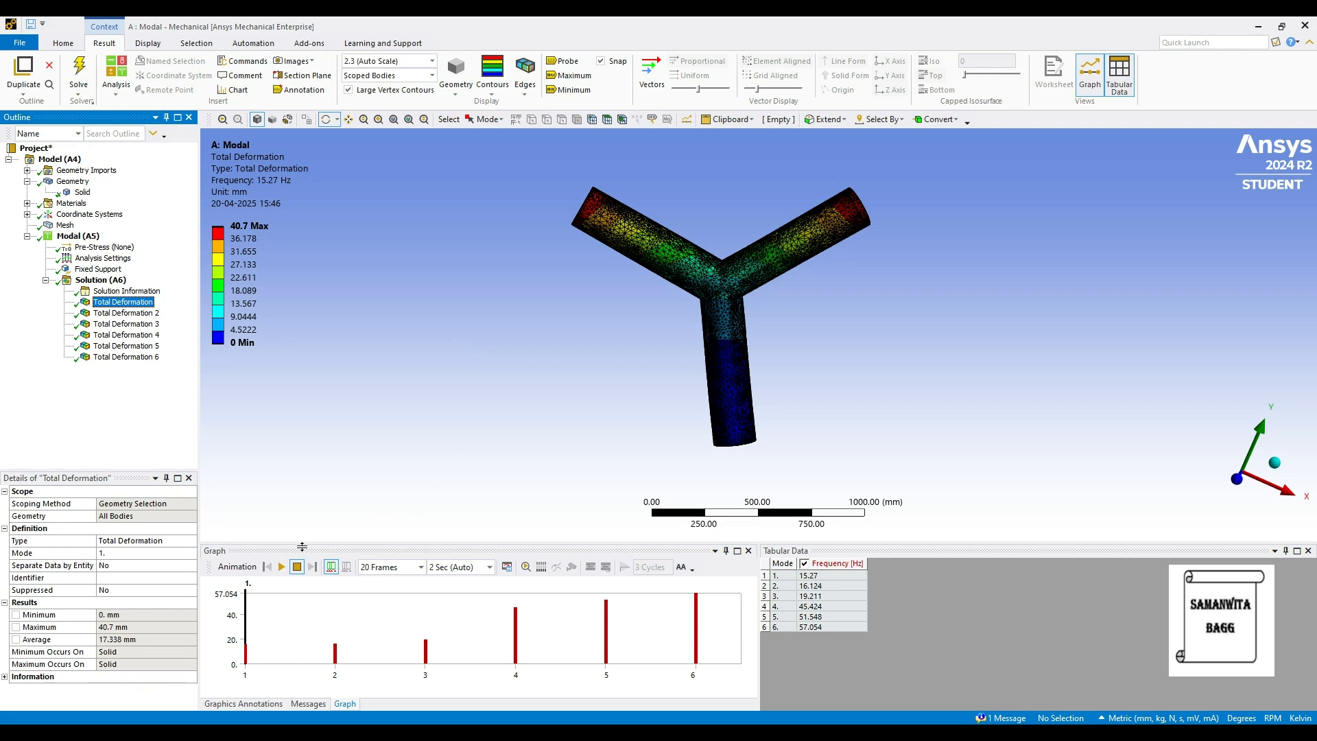
left_click(281, 566)
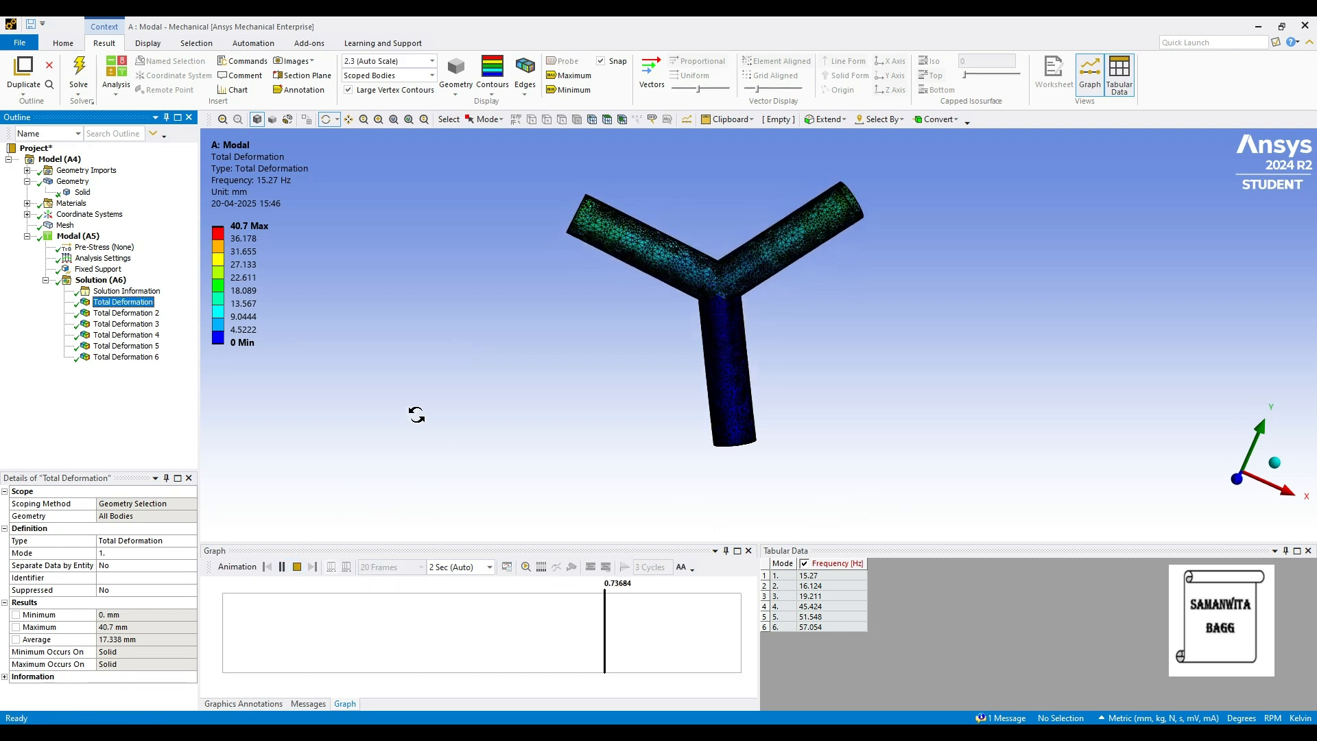
left_click(282, 566)
left_click(127, 313)
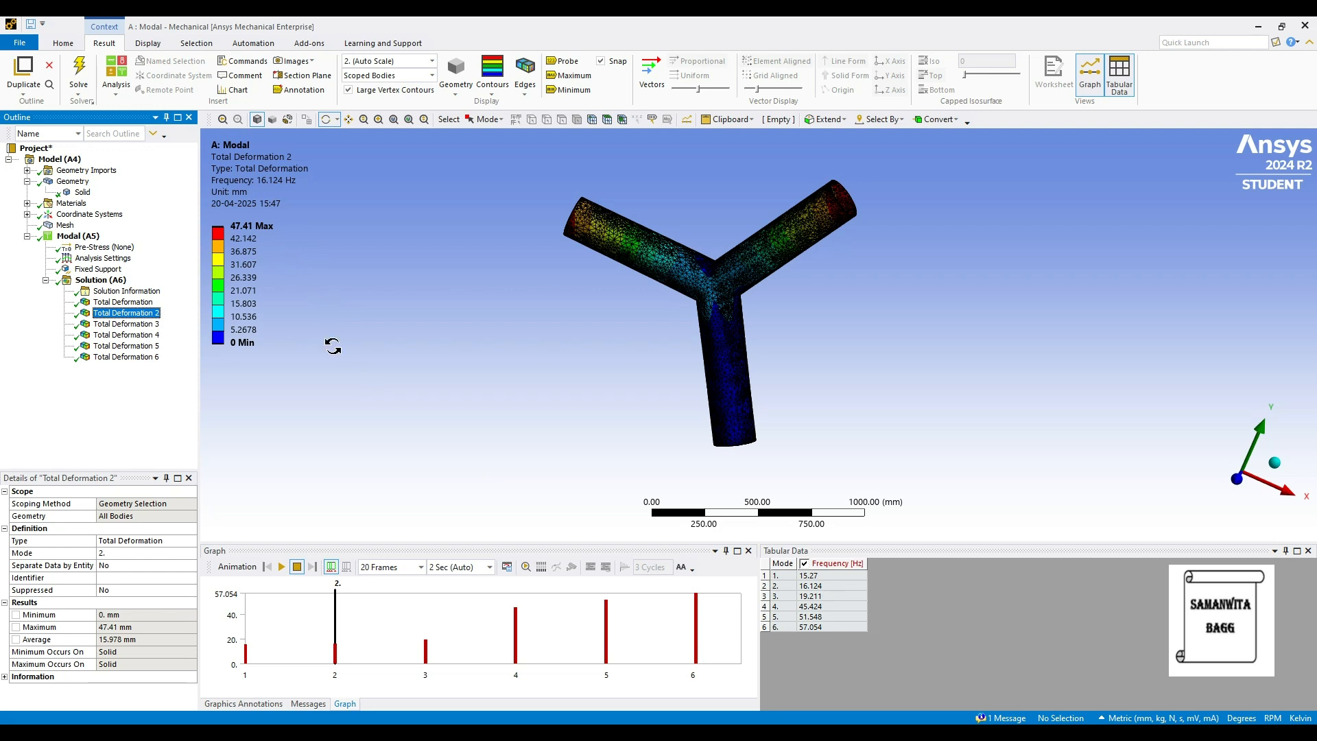
left_click(146, 326)
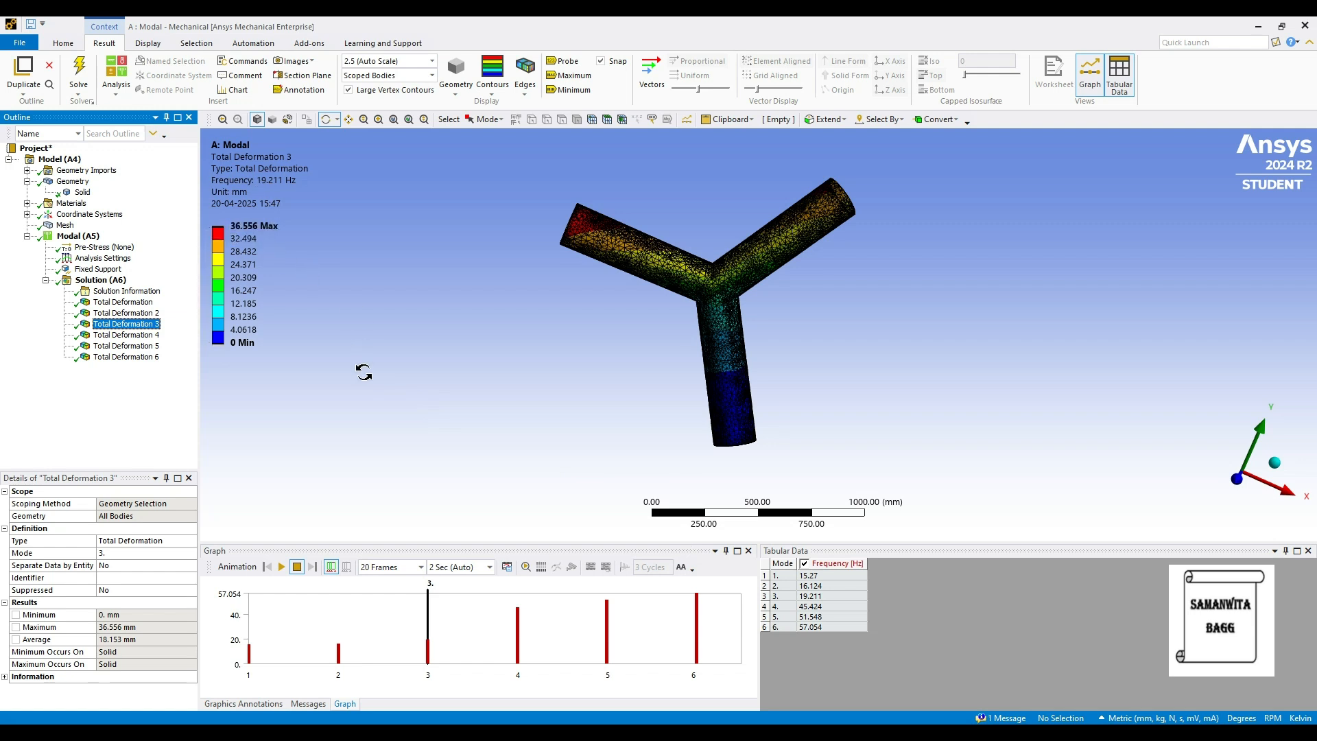
left_click(141, 335)
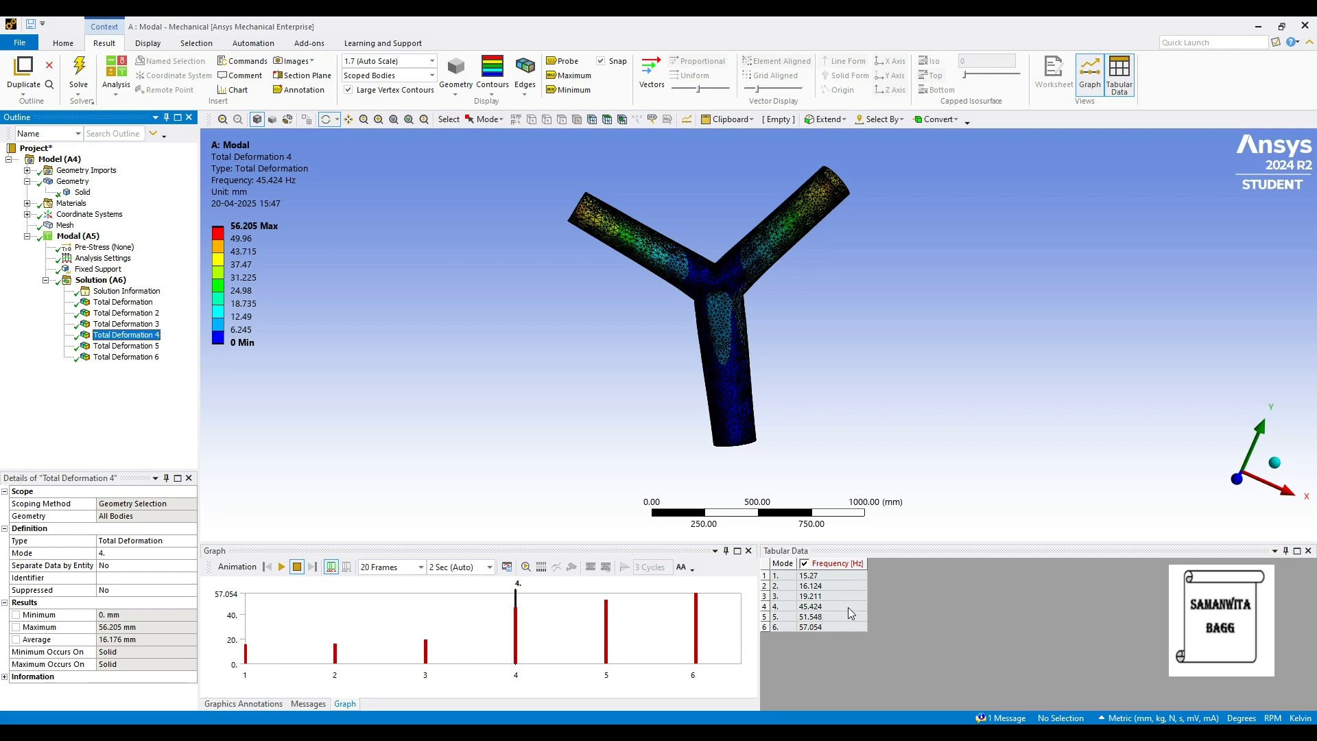
left_click(143, 347)
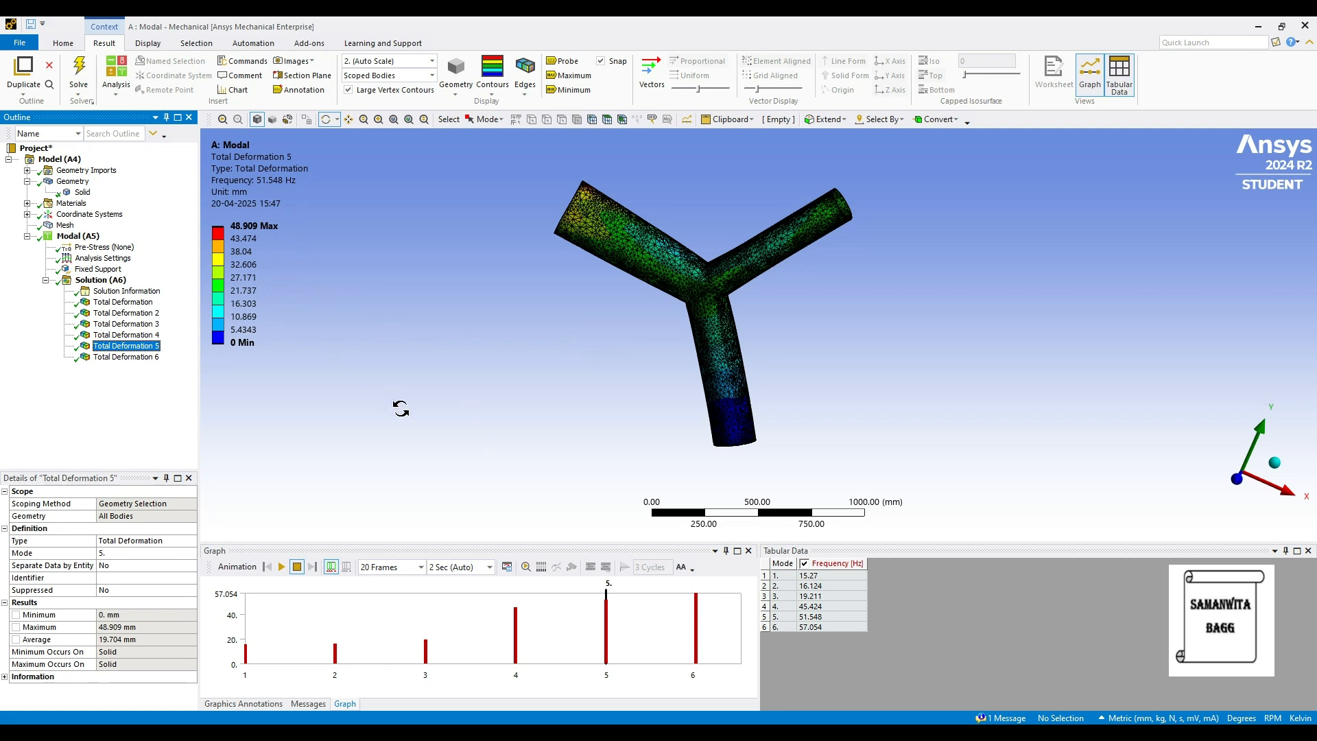
left_click(137, 357)
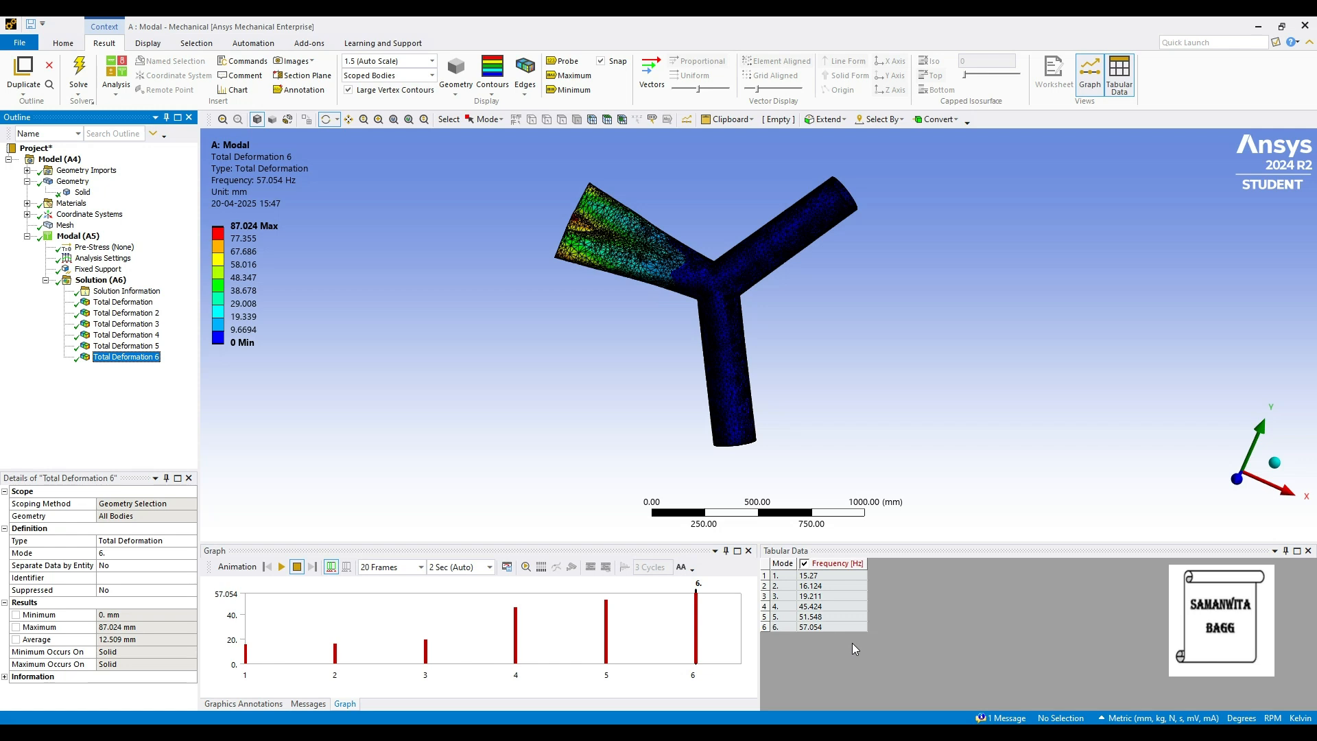
Change the Solid body's material assignment to HDPE and re-solve the modal analysis.
left_click(82, 192)
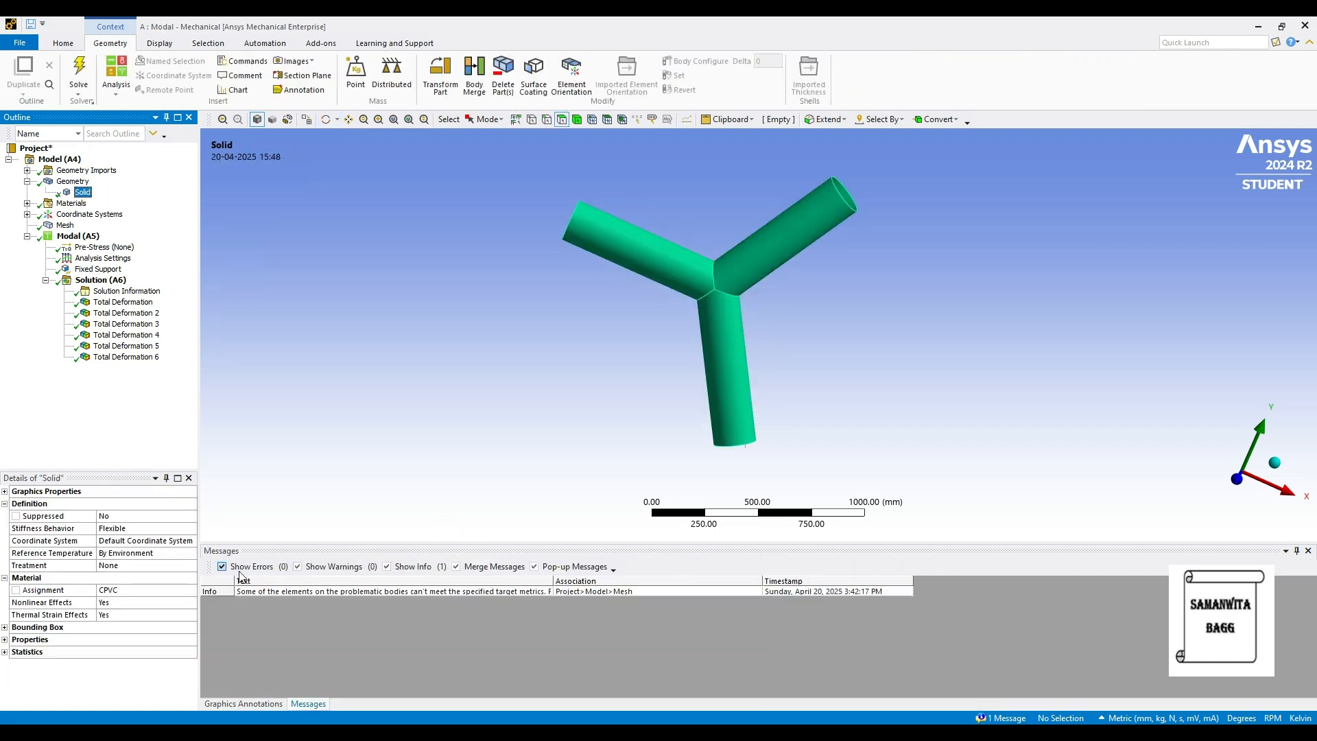
left_click(172, 594)
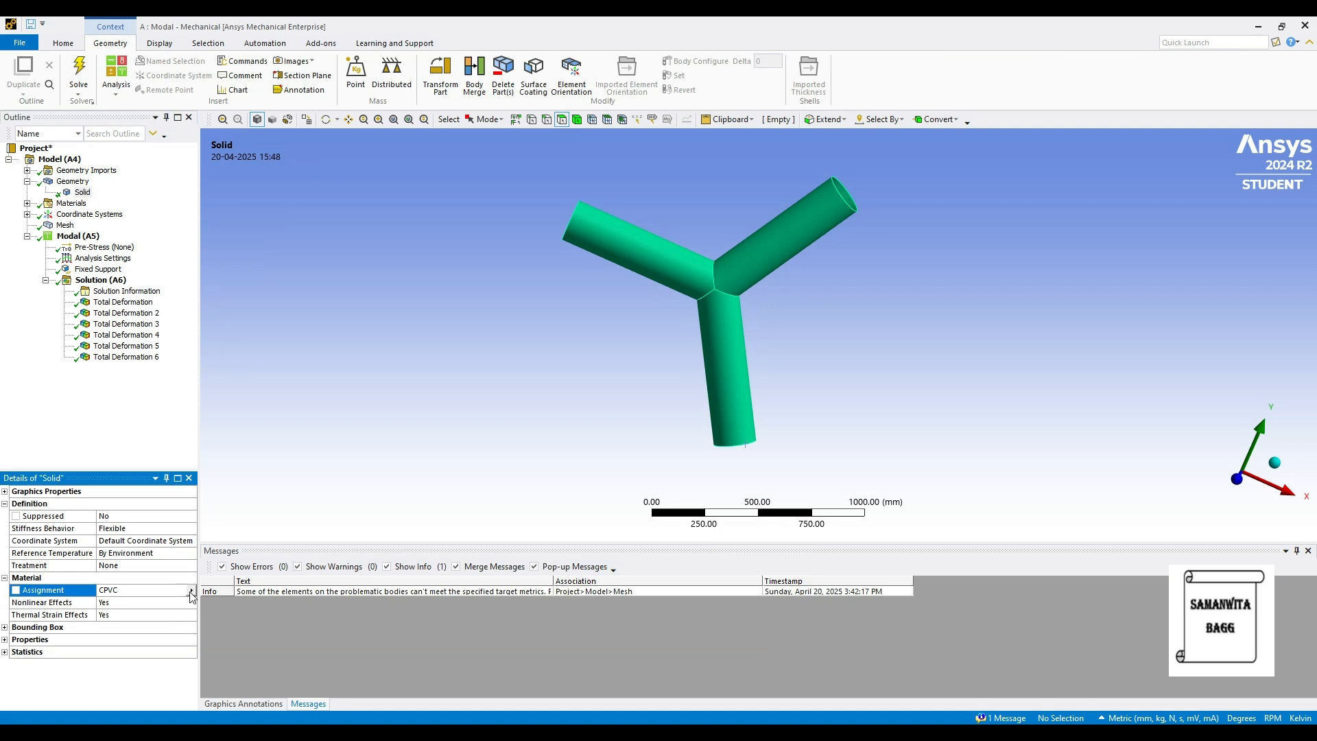
left_click(191, 591)
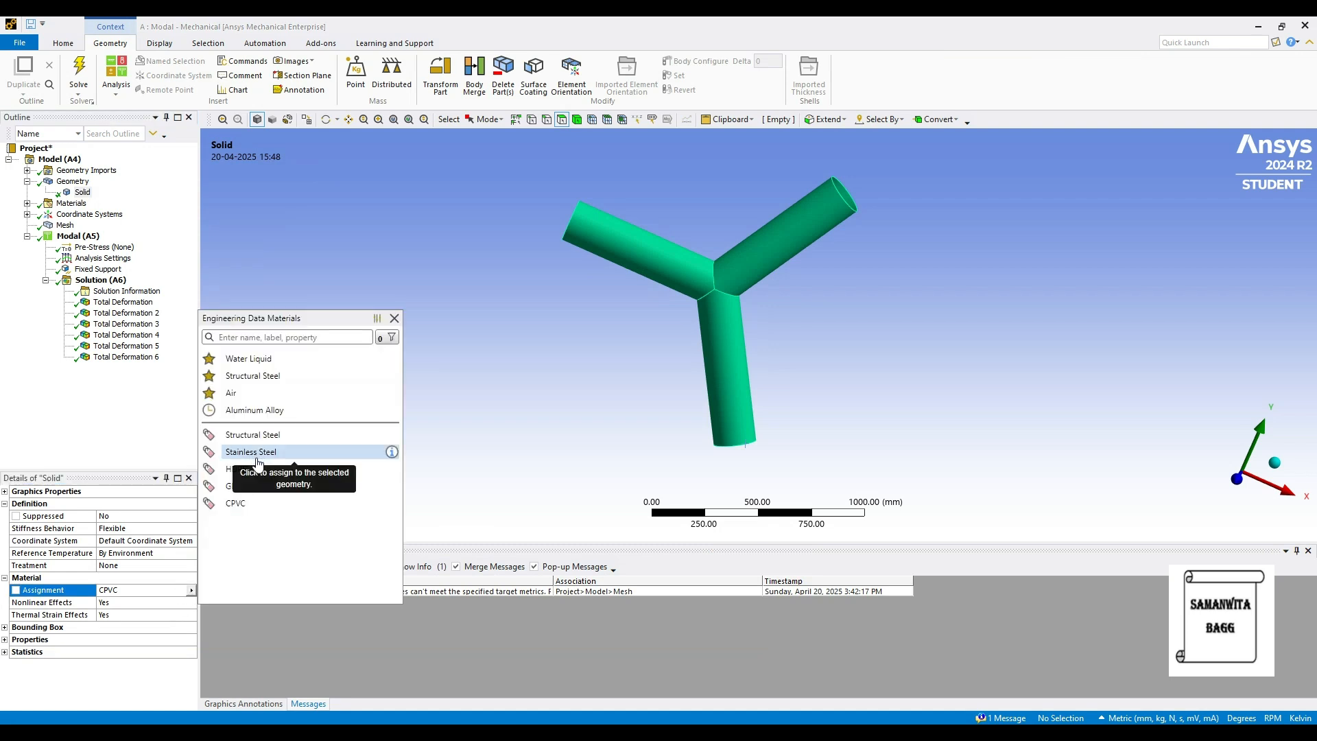
left_click(257, 472)
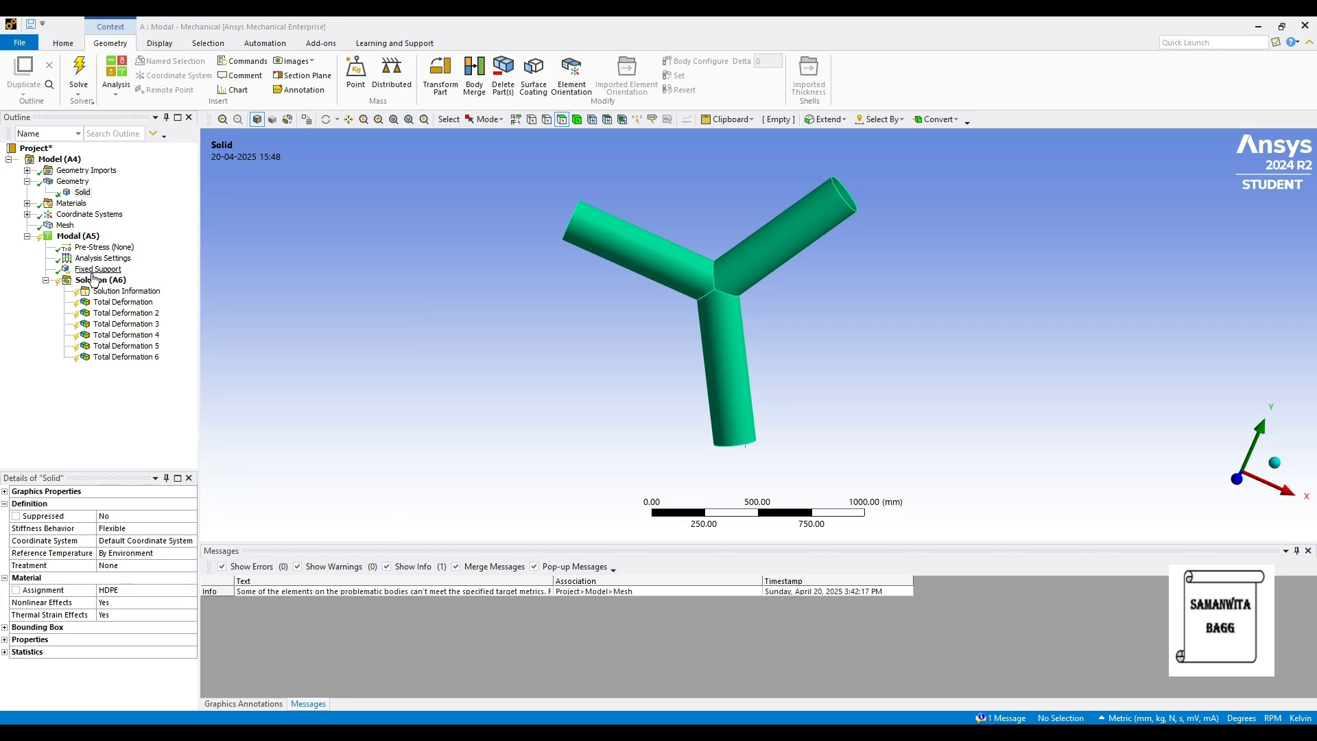
left_click(96, 281)
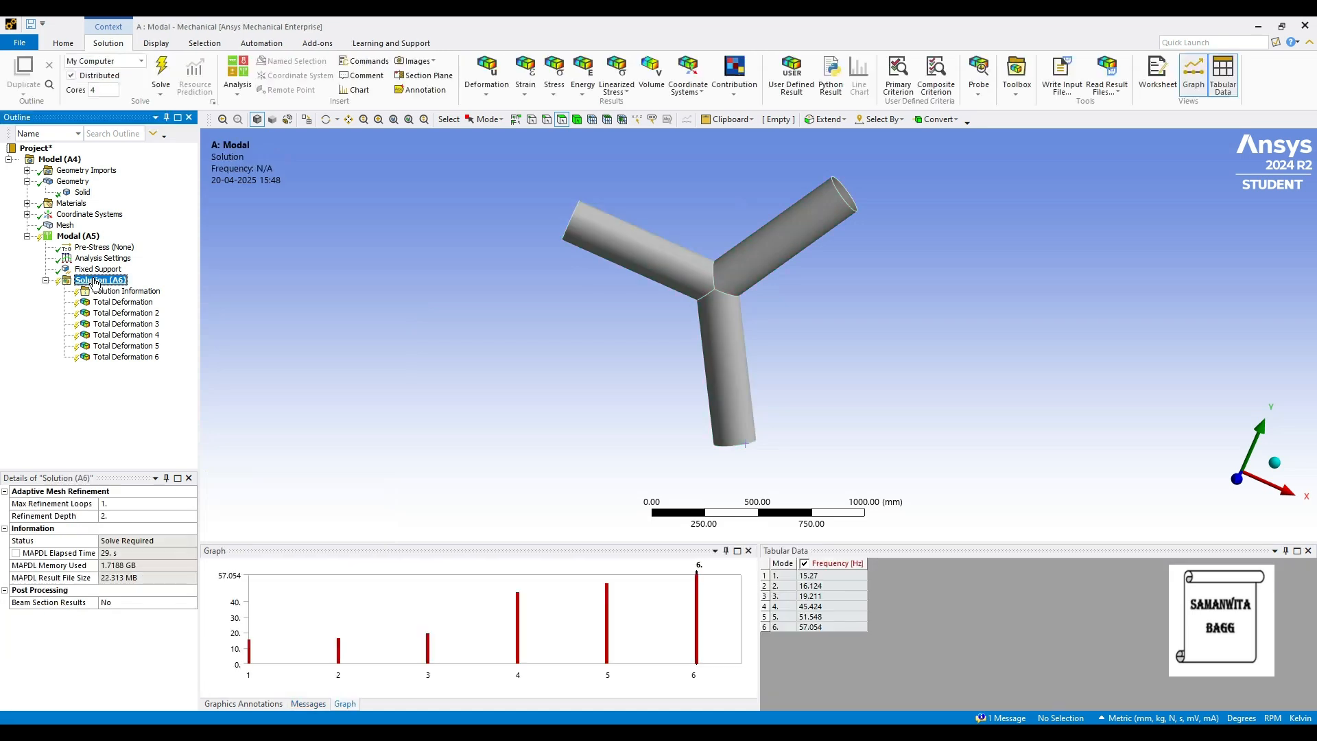
left_click(163, 71)
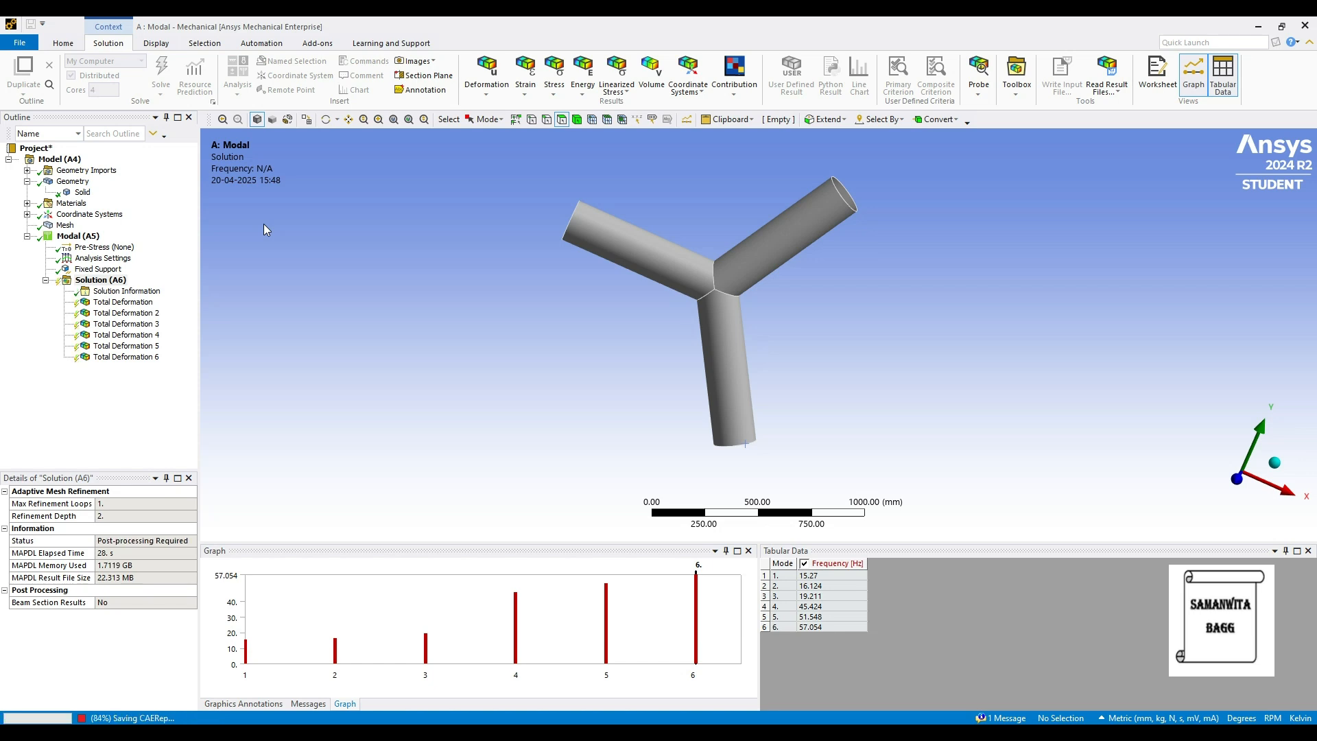
Review the Total Deformation results and frequencies of modes 1 through 6 for the HDPE pipe.
left_click(124, 302)
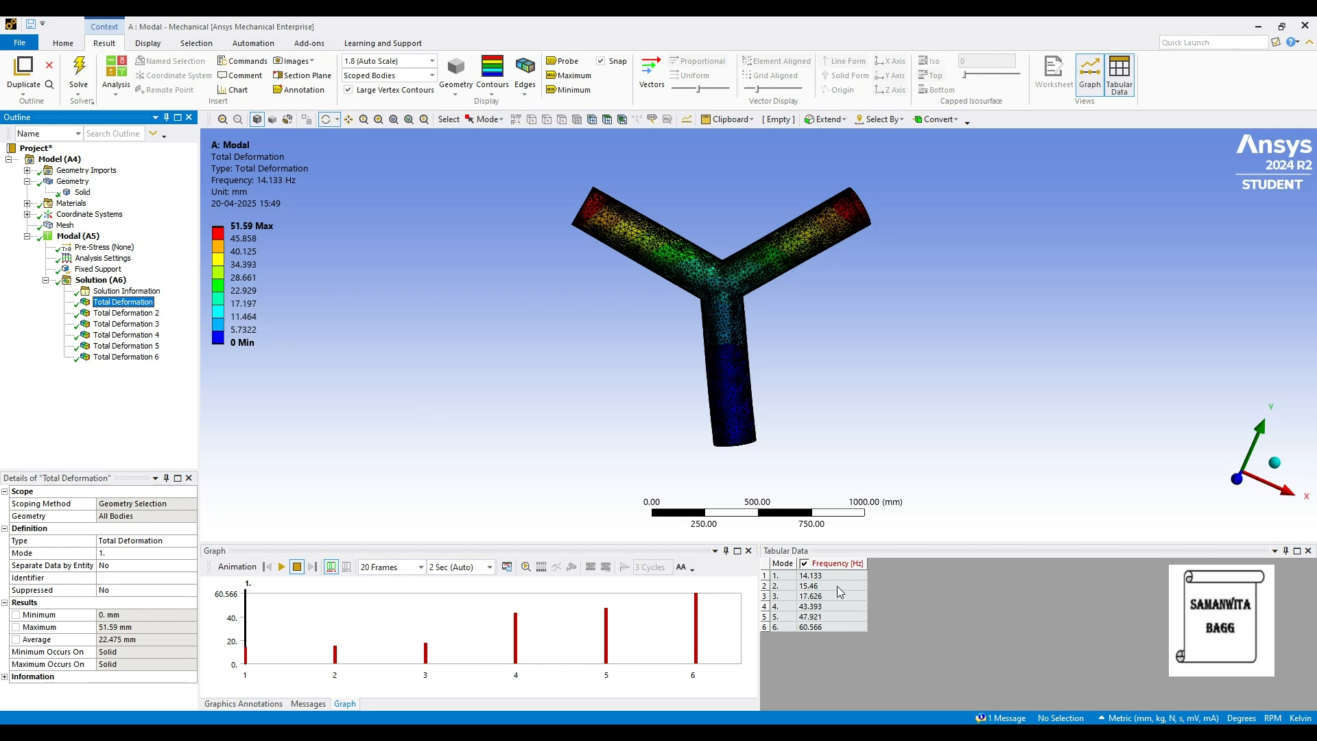
left_click(125, 313)
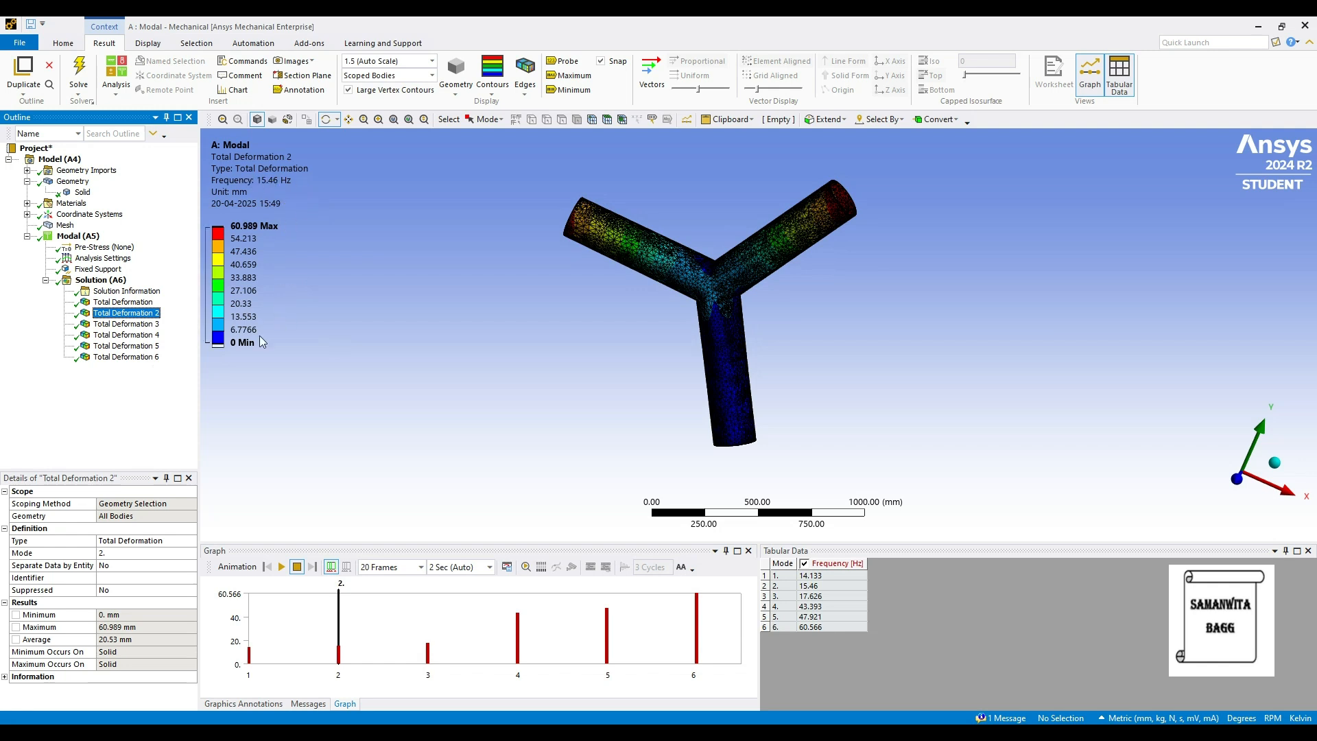
left_click(137, 325)
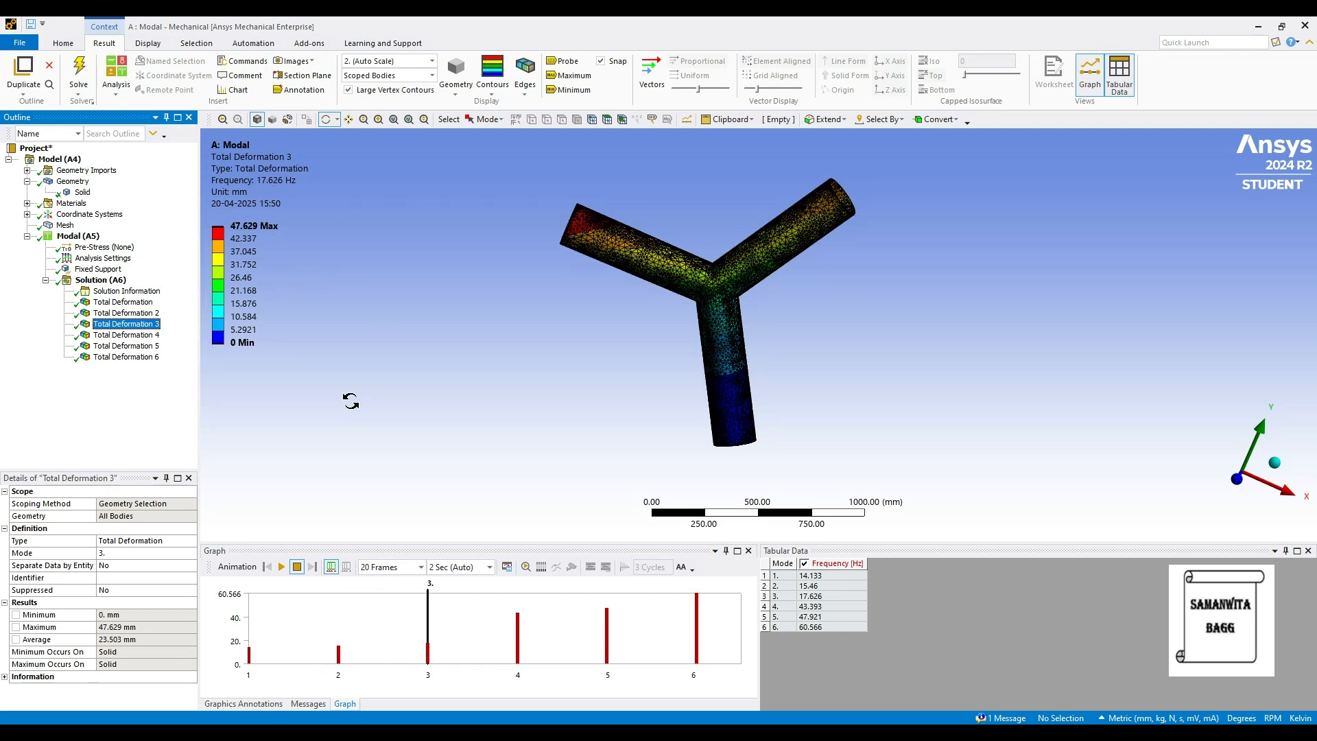
left_click(130, 335)
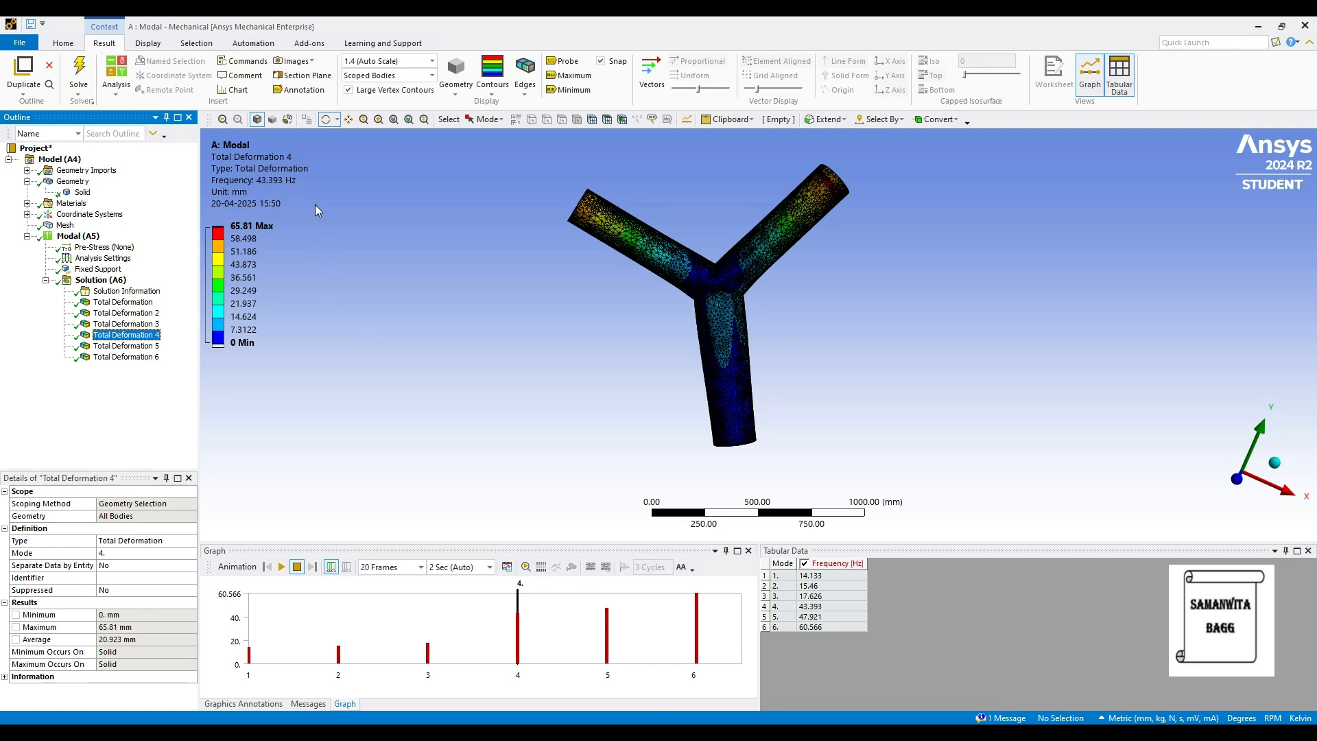
key("Down")
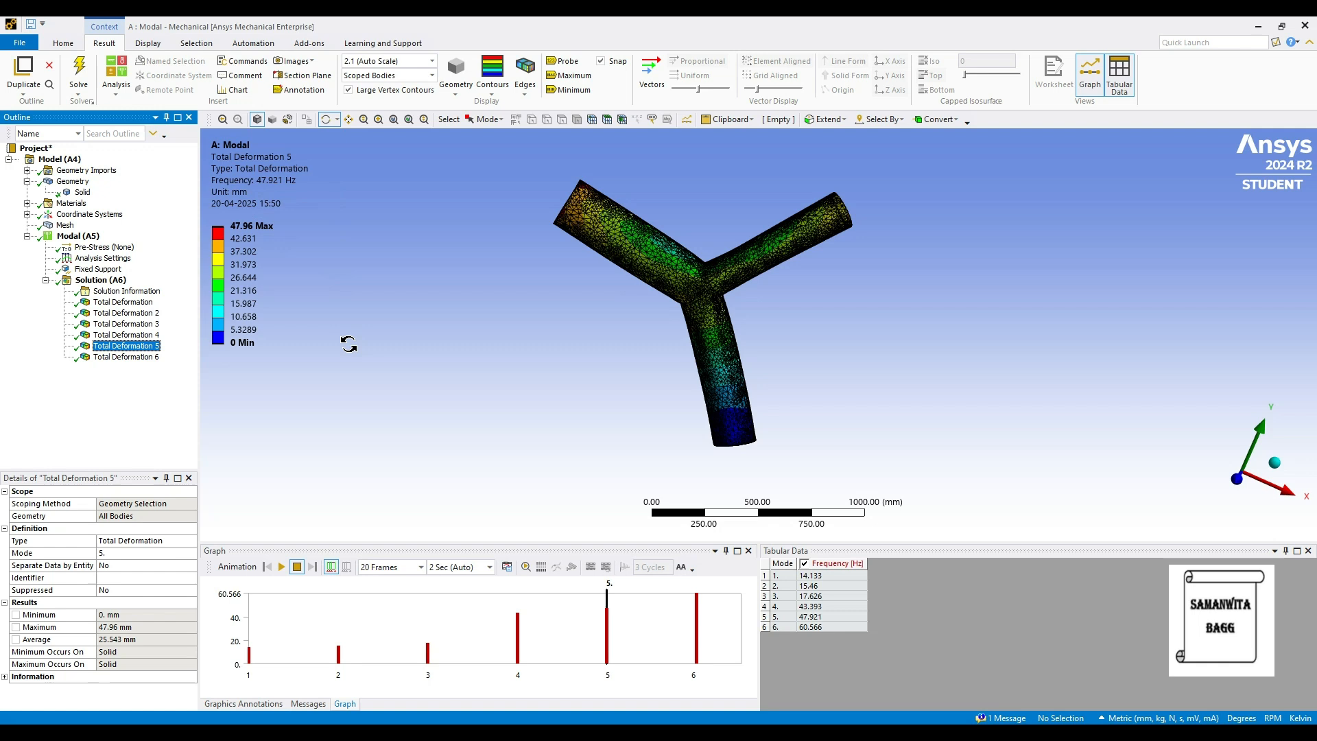
left_click(124, 357)
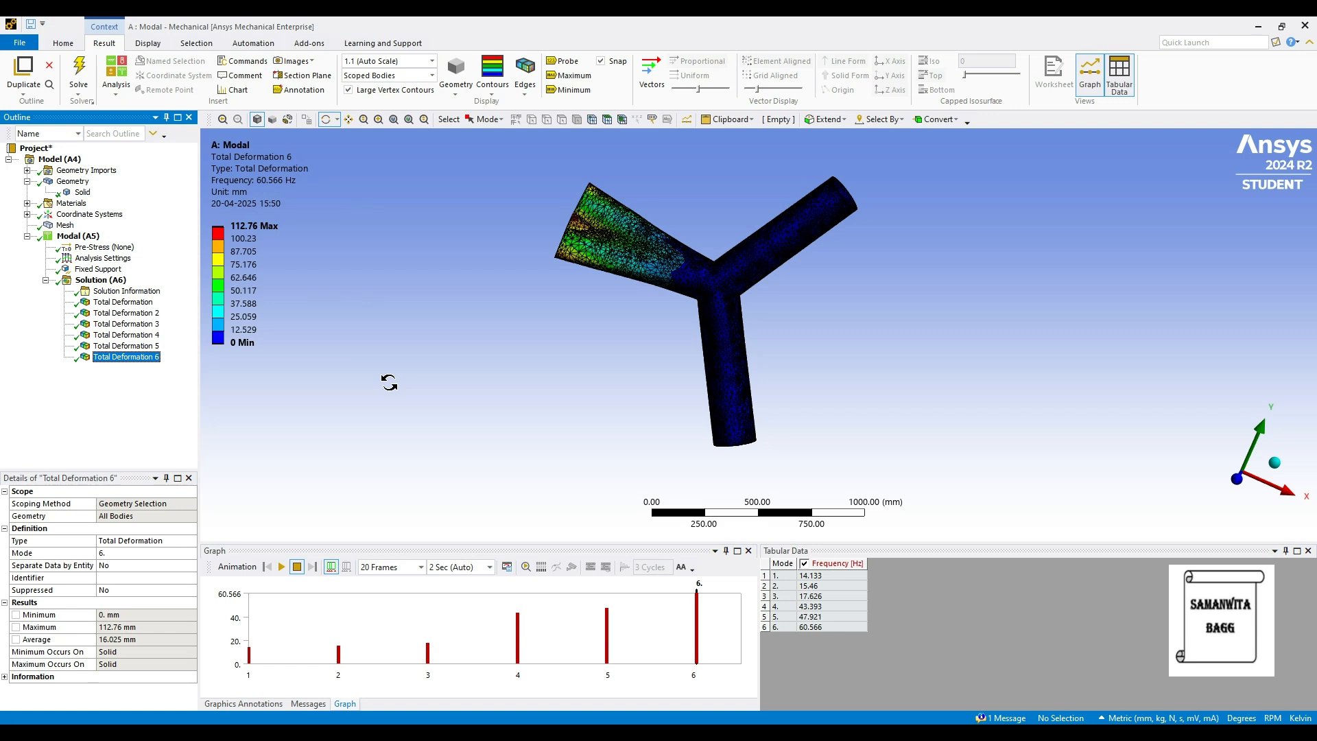
Check the Solid body's material assignment and display the mode 2 Total Deformation result again.
left_click(82, 192)
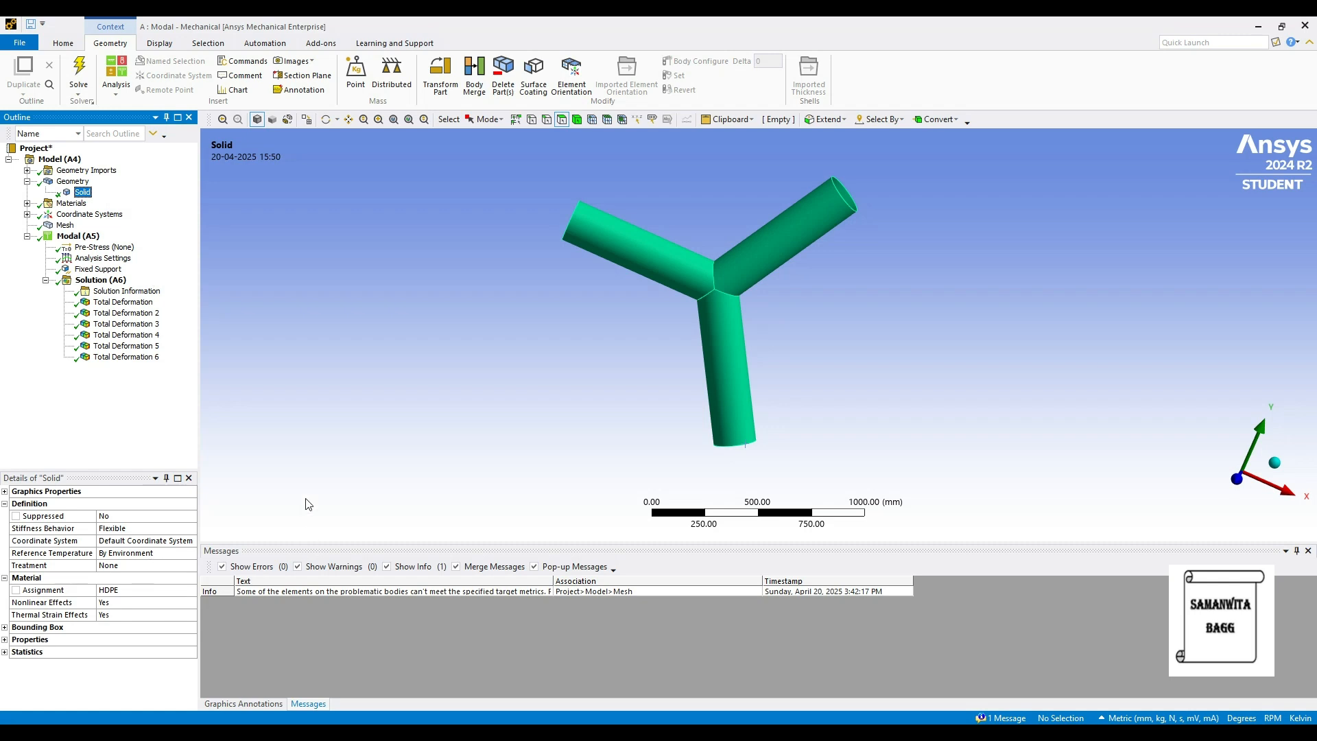
left_click(123, 313)
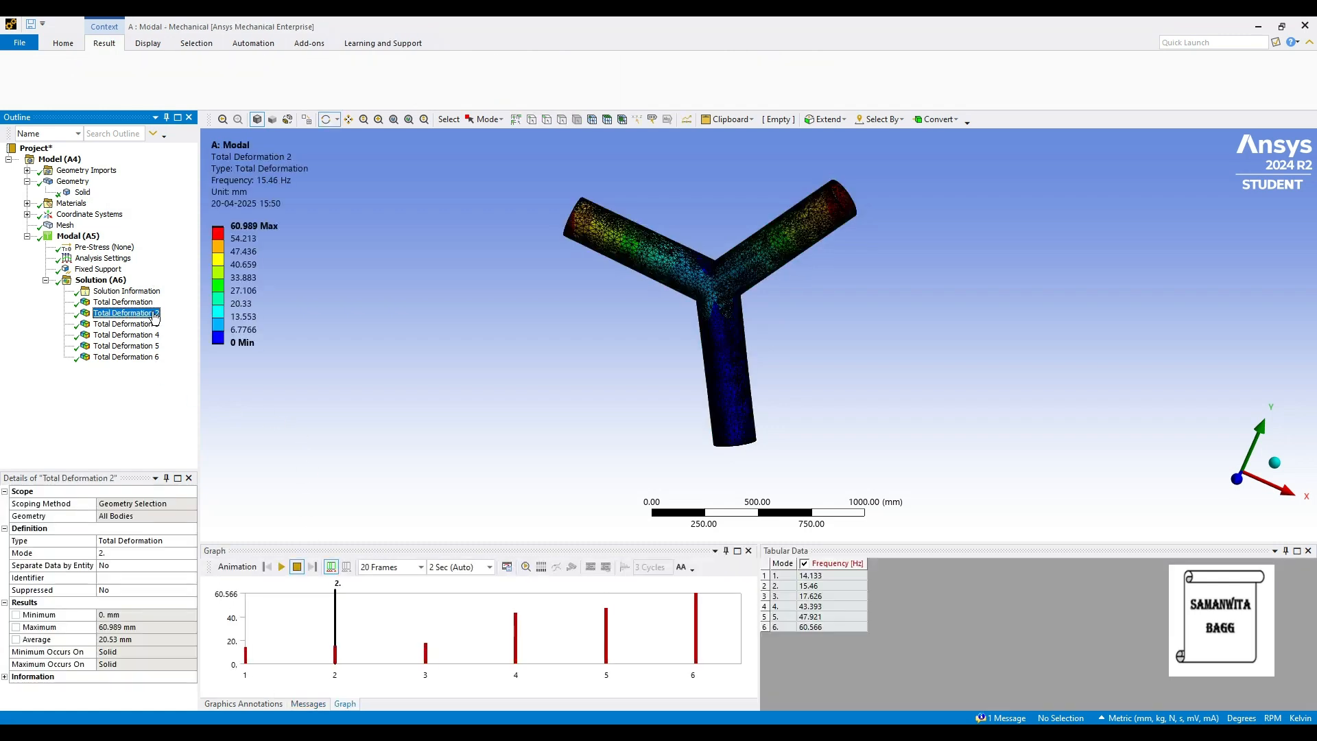